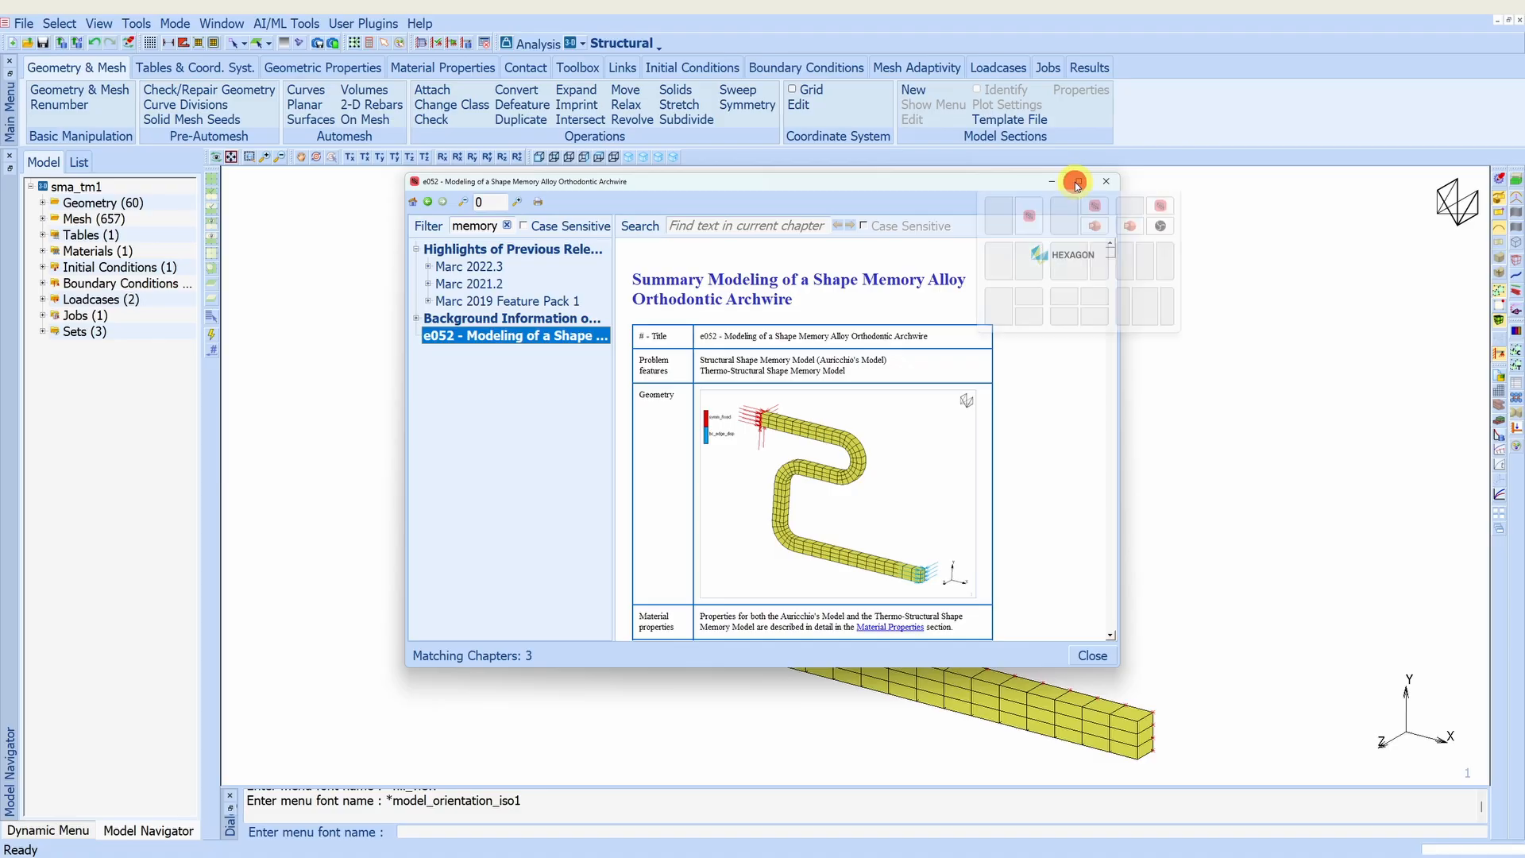
- Launch the sma_mech.proc example from the Input Files section of the e052 Shape Memory Alloy Orthodontic Archwire chapter
{"action": "left_click_drag", "start_coordinate": [1517, 106], "coordinate": [1519, 818]}
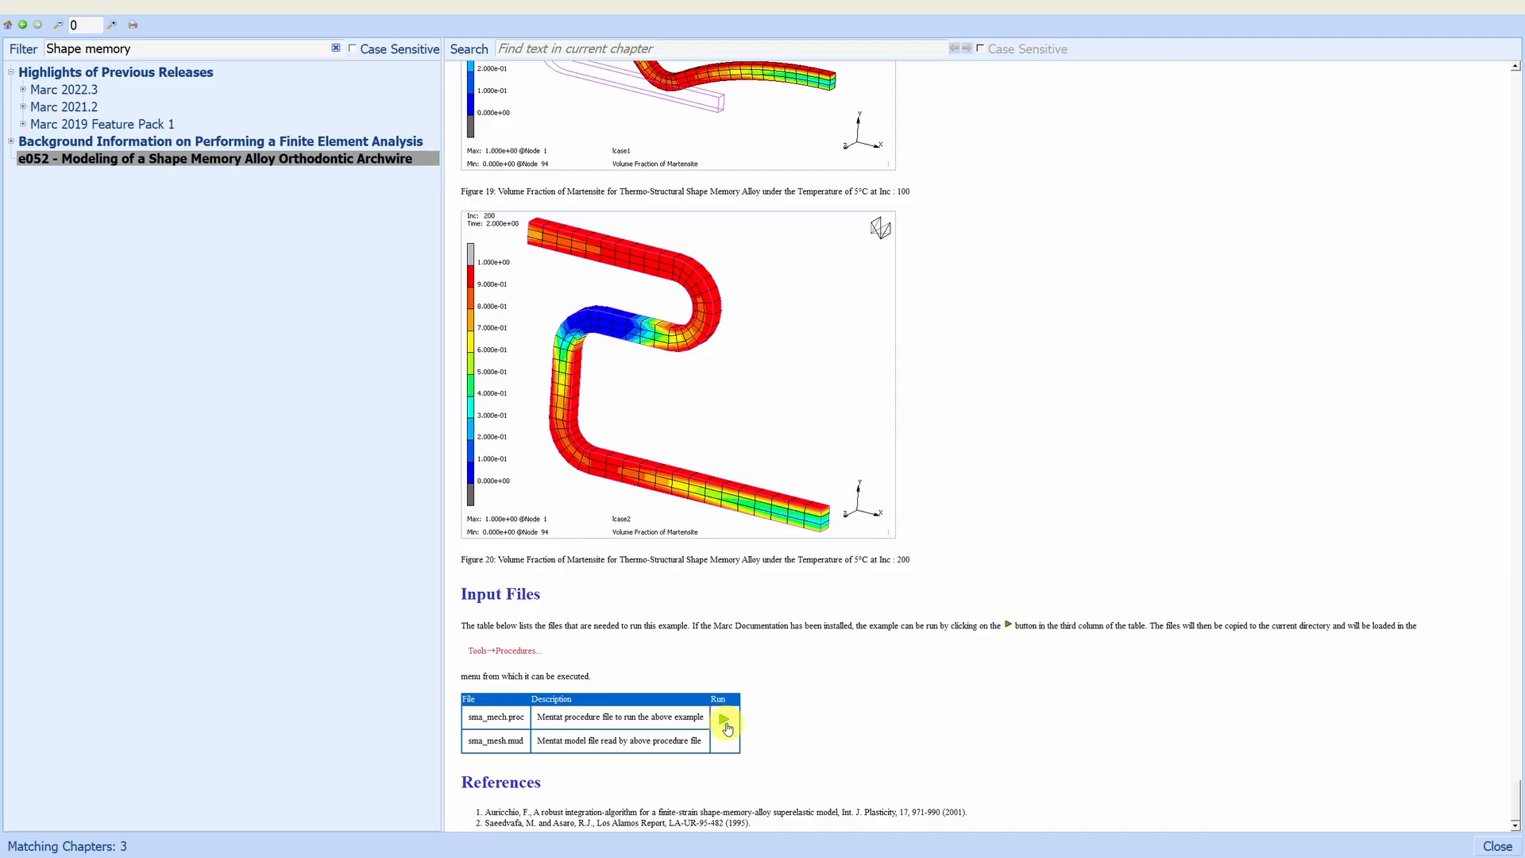
{"action": "left_click", "coordinate": [726, 721]}
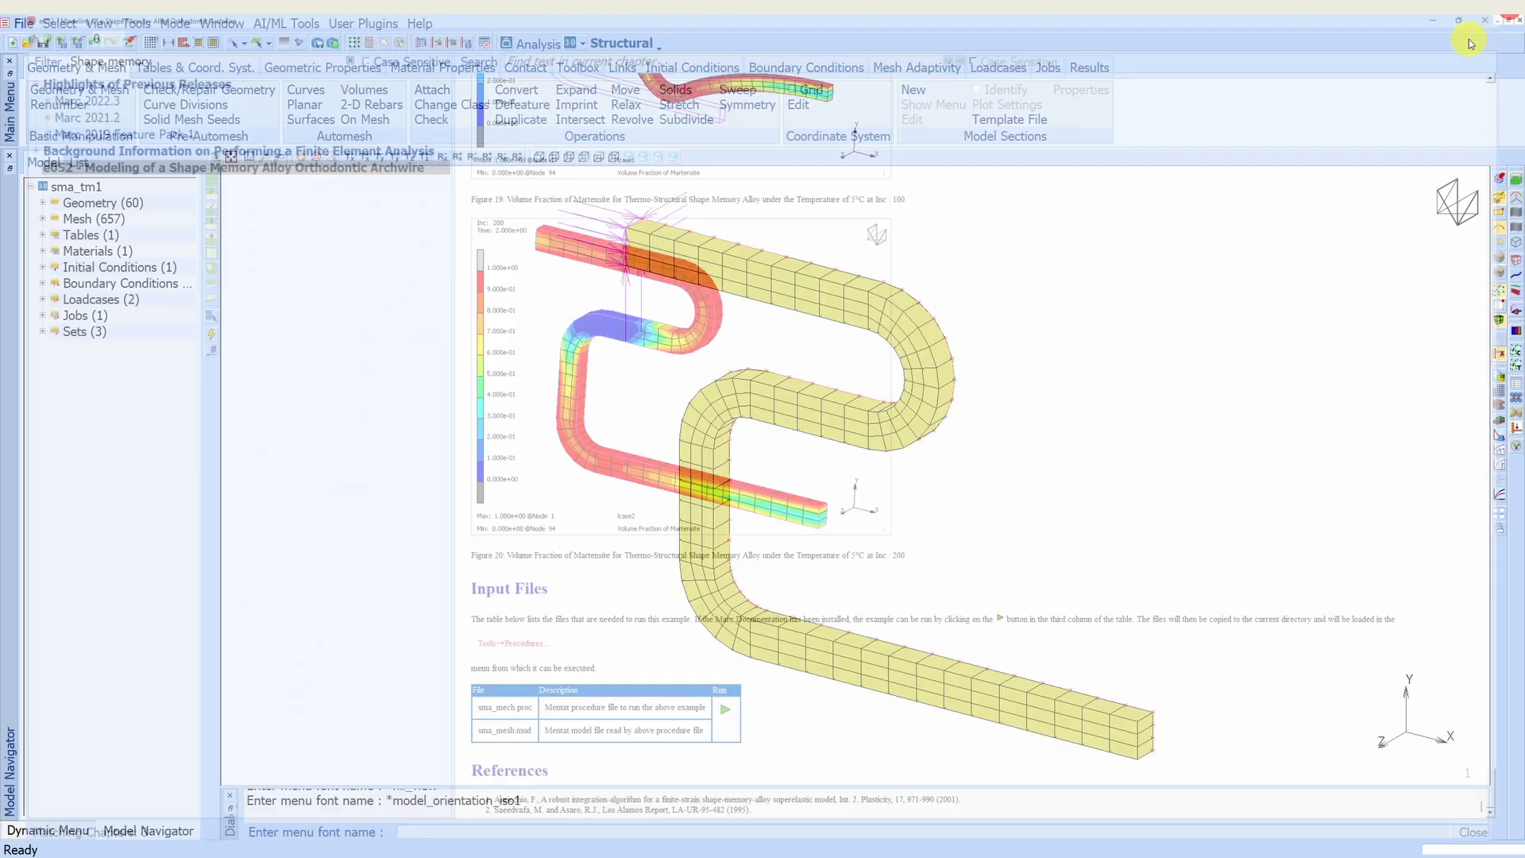
- Expand all folders of the sma_tm1 model tree and enable colour identification of the boundary conditions on the model
{"action": "right_click", "coordinate": [96, 408]}
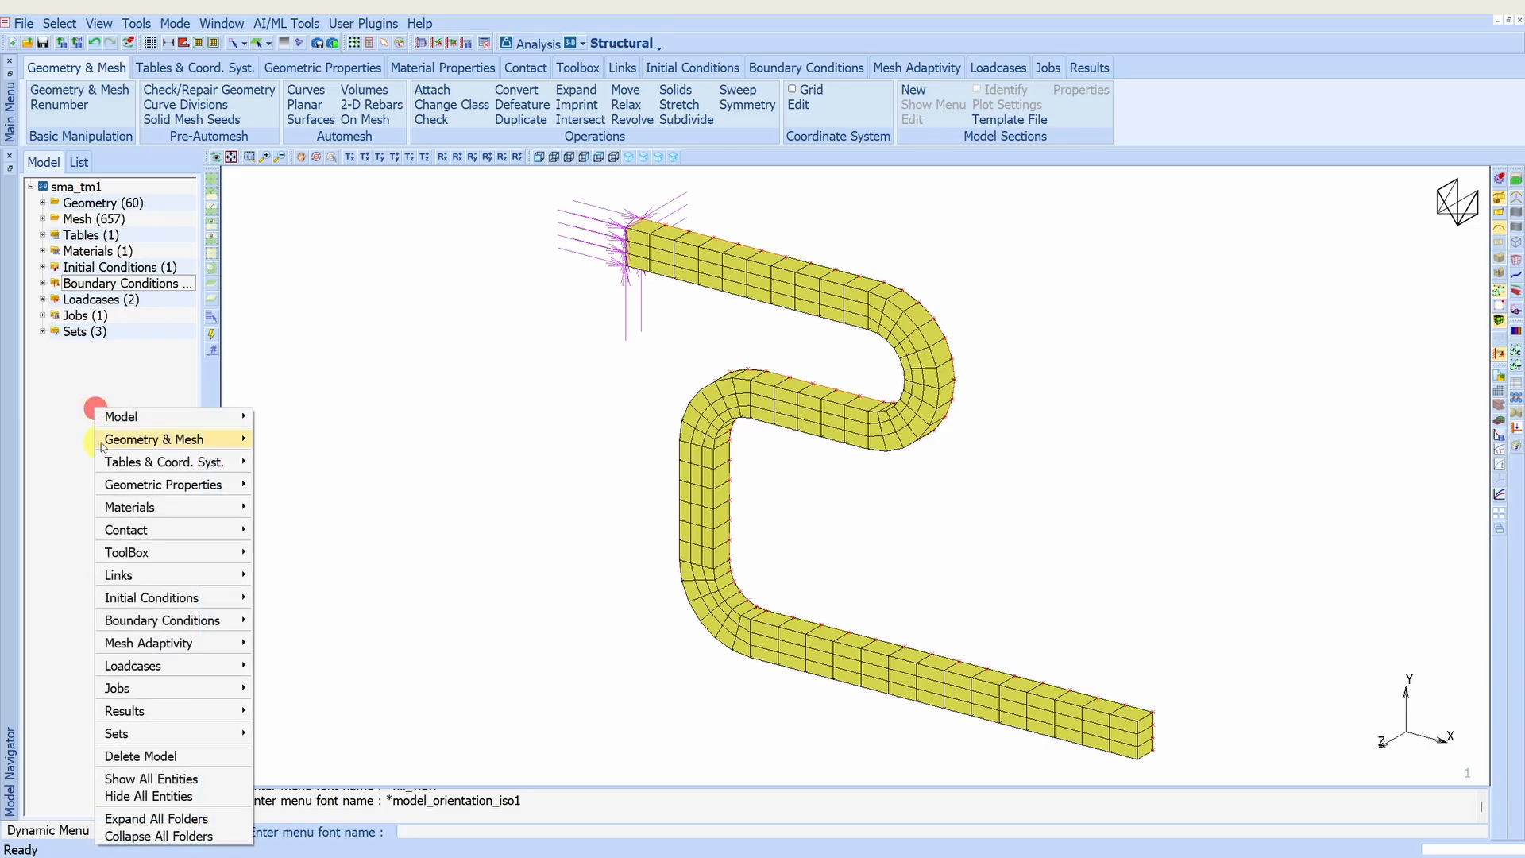
{"action": "left_click", "coordinate": [172, 821]}
{"action": "left_click", "coordinate": [487, 587]}
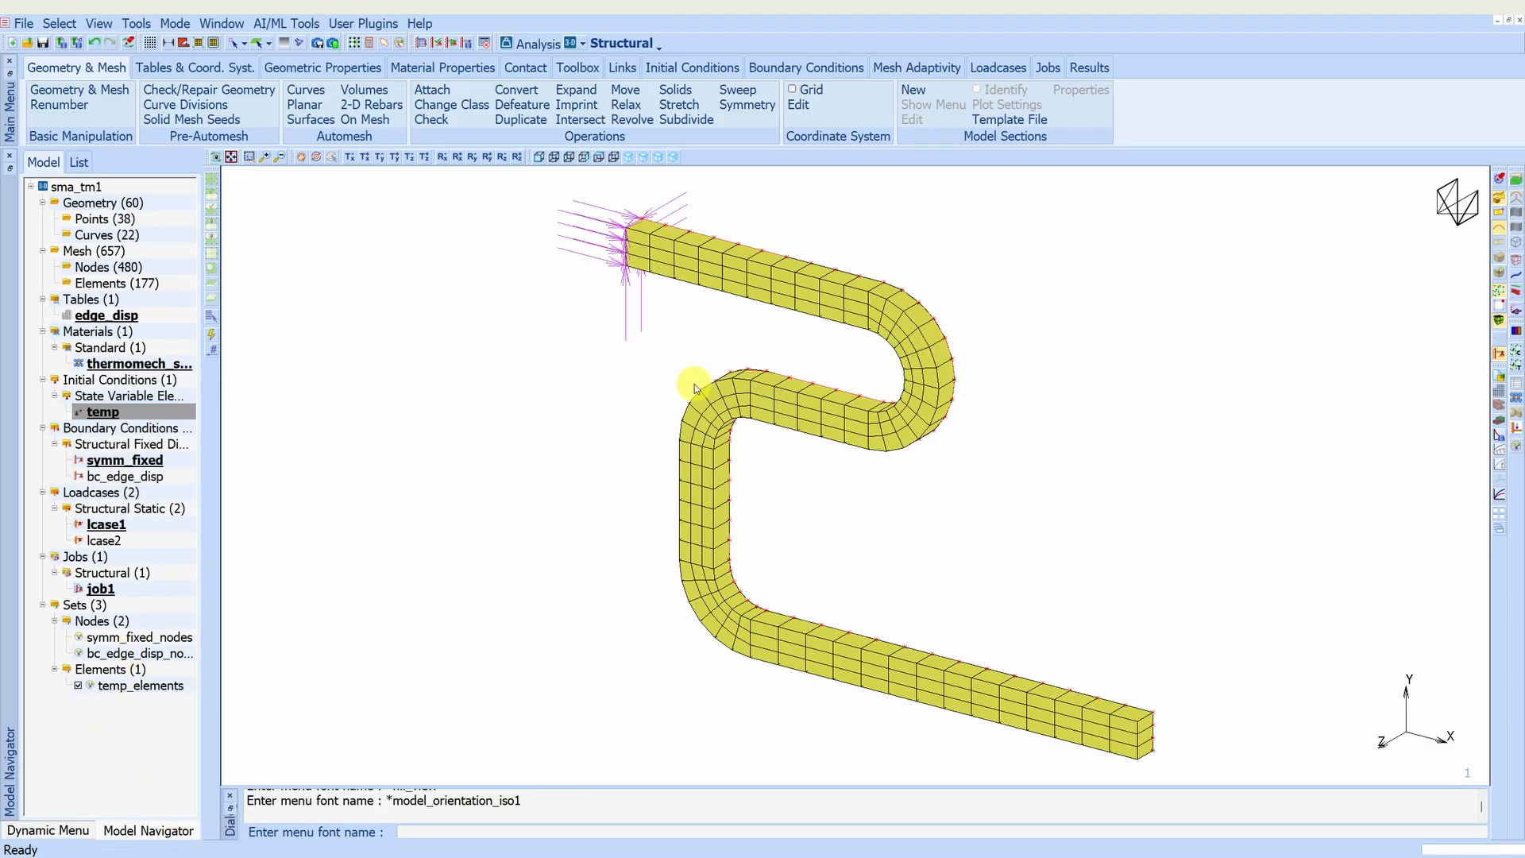
{"action": "left_click", "coordinate": [781, 70]}
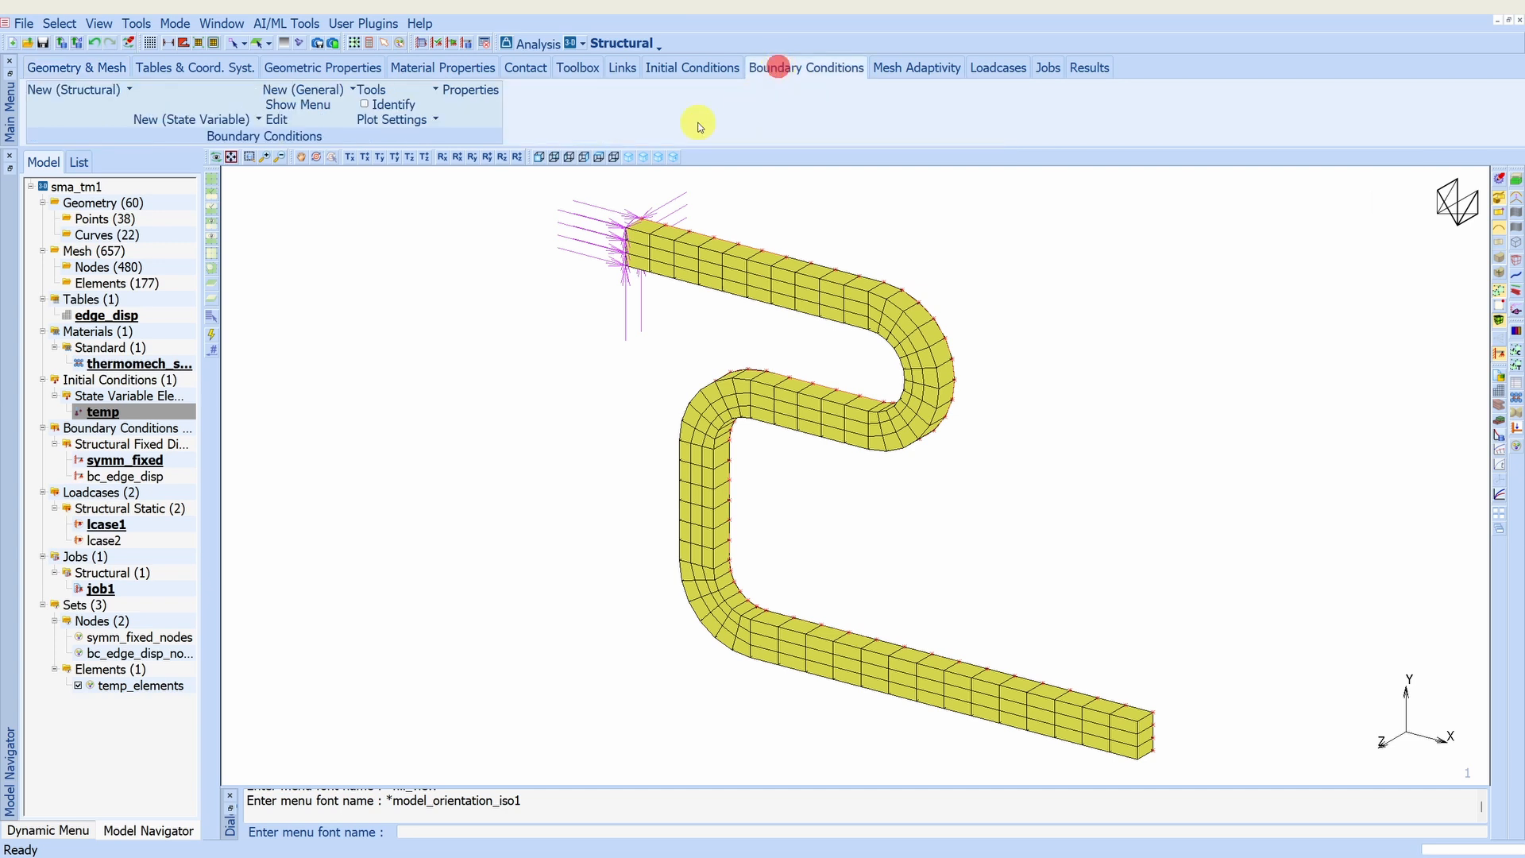
{"action": "left_click", "coordinate": [365, 105]}
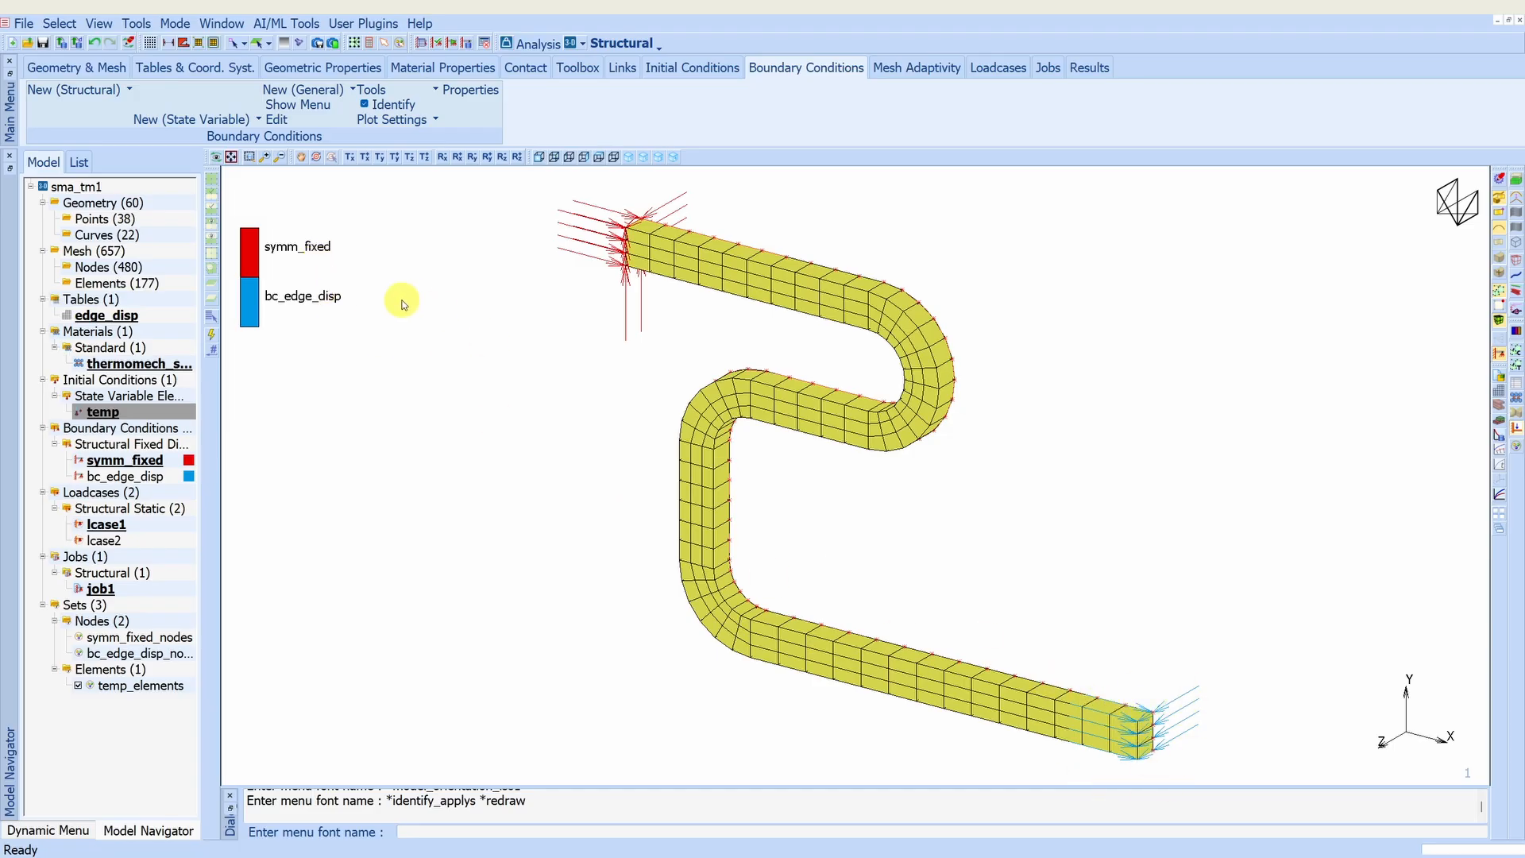
- Review the displacement settings of the bc_edge_disp boundary condition and the curve of its edge_disp table
{"action": "double_click", "coordinate": [139, 479]}
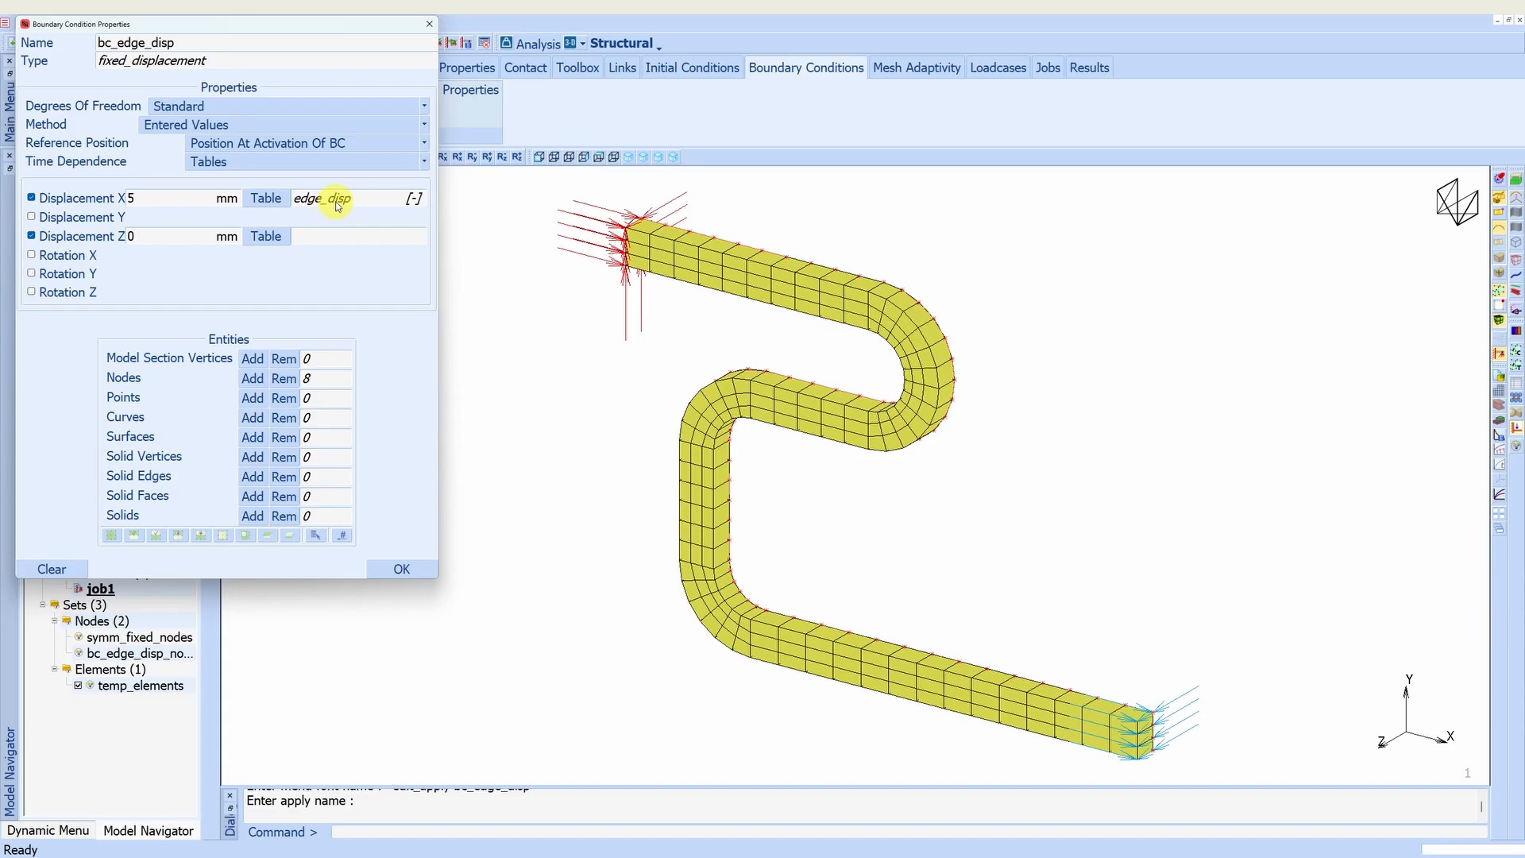
{"action": "left_click_drag", "start_coordinate": [244, 34], "coordinate": [490, 129]}
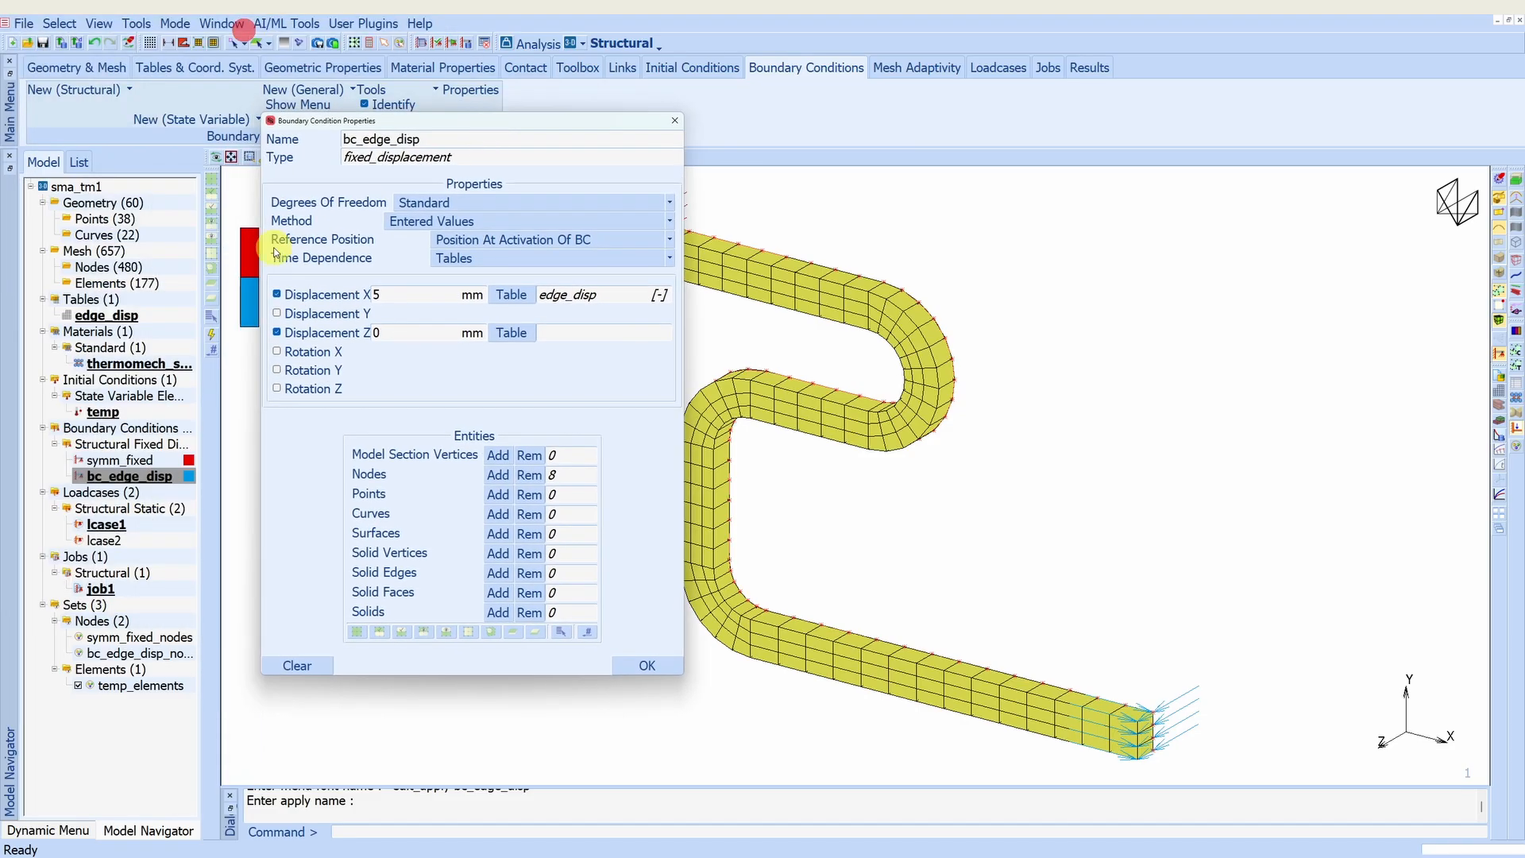
{"action": "double_click", "coordinate": [112, 314]}
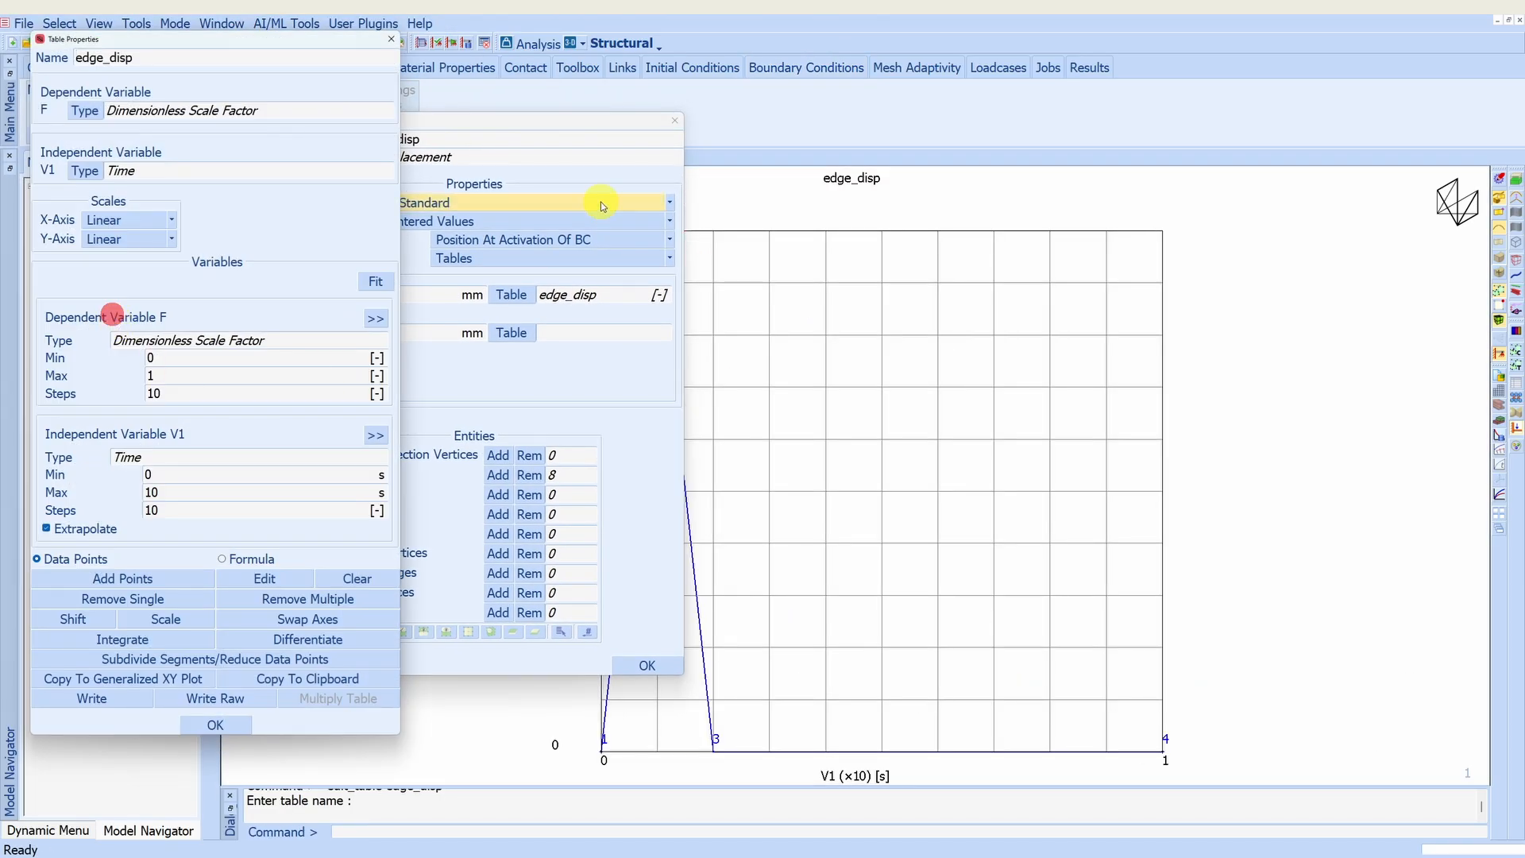
{"action": "left_click", "coordinate": [675, 120]}
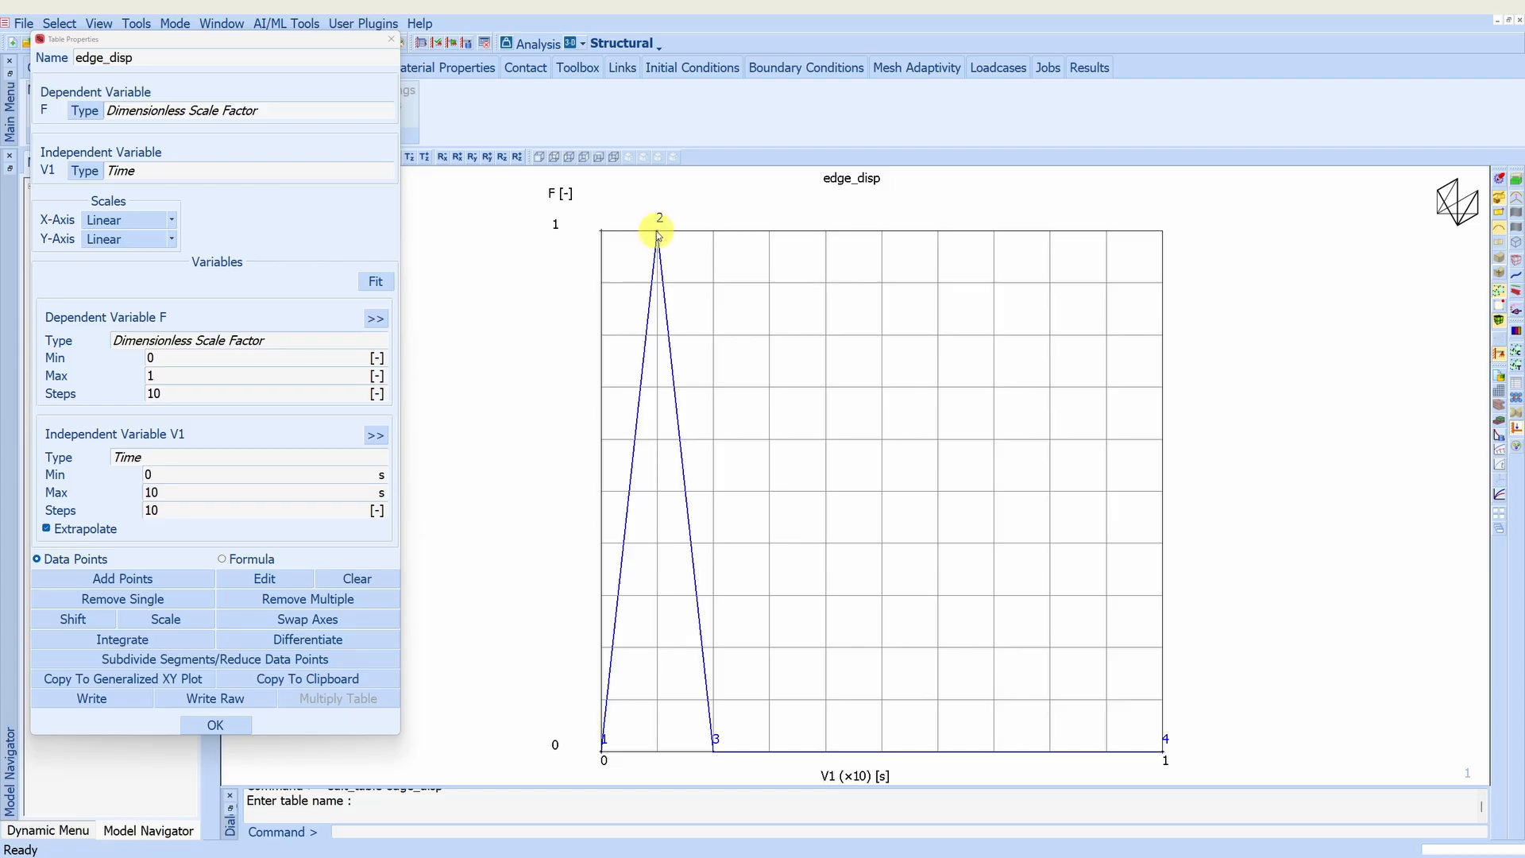
{"action": "left_click", "coordinate": [390, 40]}
- Return from the table plot to the model view and recheck the constrained displacements of bc_edge_disp
{"action": "left_click", "coordinate": [236, 32]}
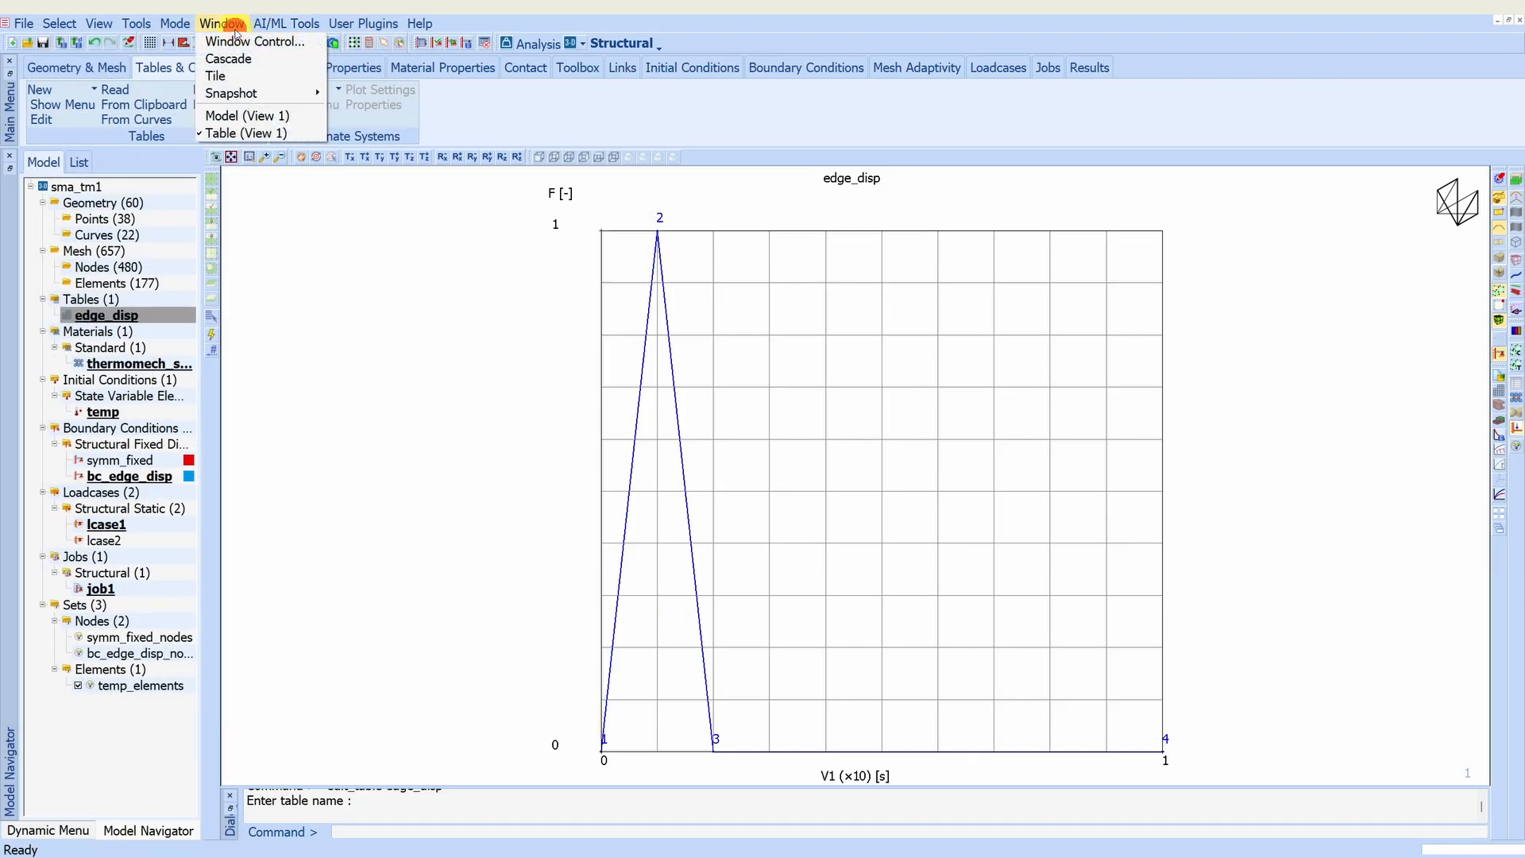
{"action": "left_click", "coordinate": [246, 112]}
{"action": "left_click", "coordinate": [110, 480]}
{"action": "double_click", "coordinate": [111, 480]}
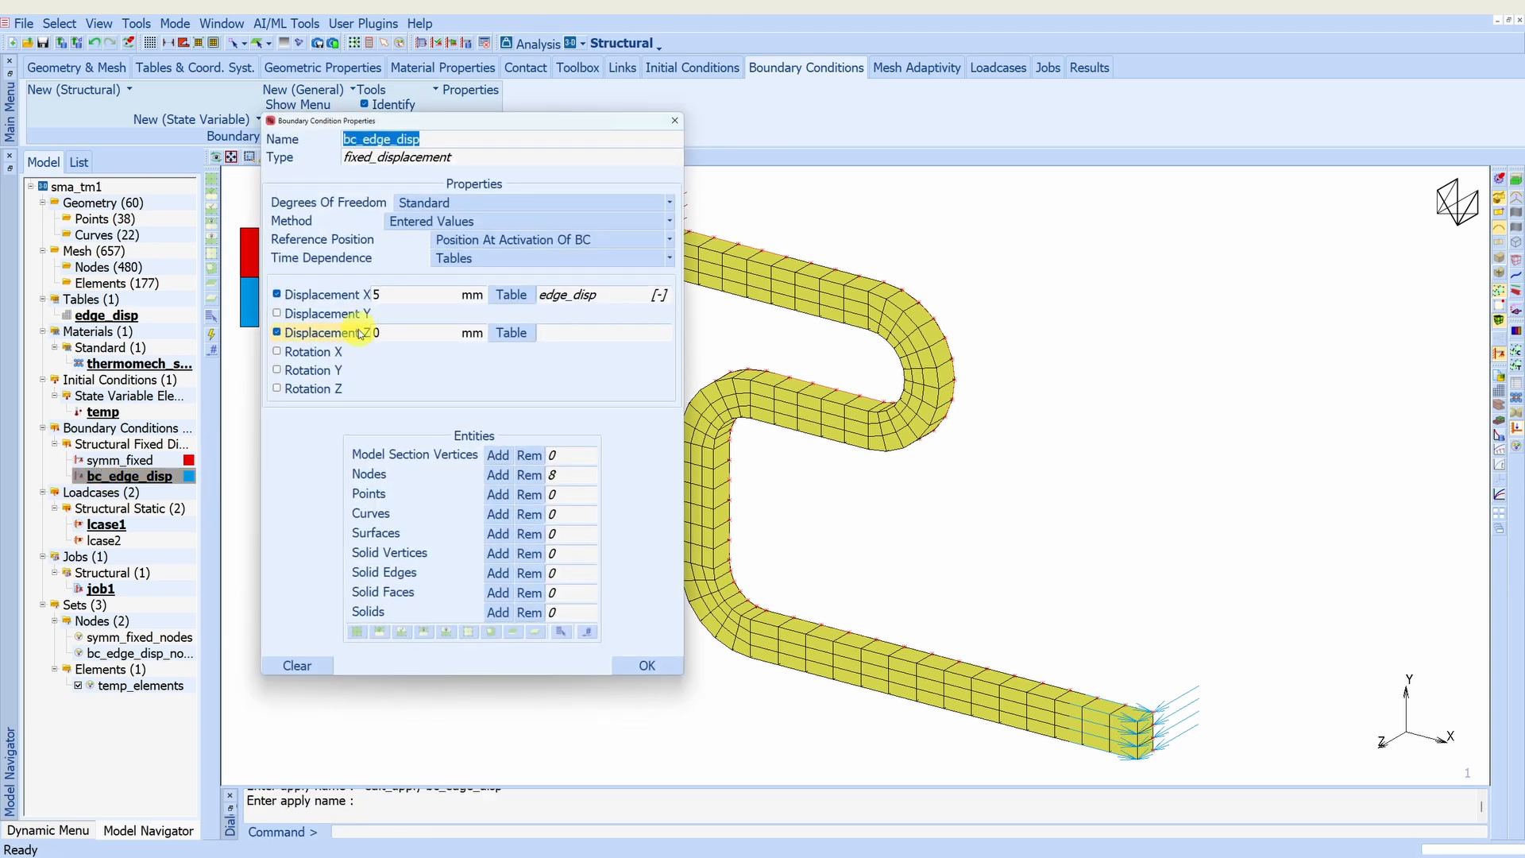
{"action": "left_click", "coordinate": [675, 120]}
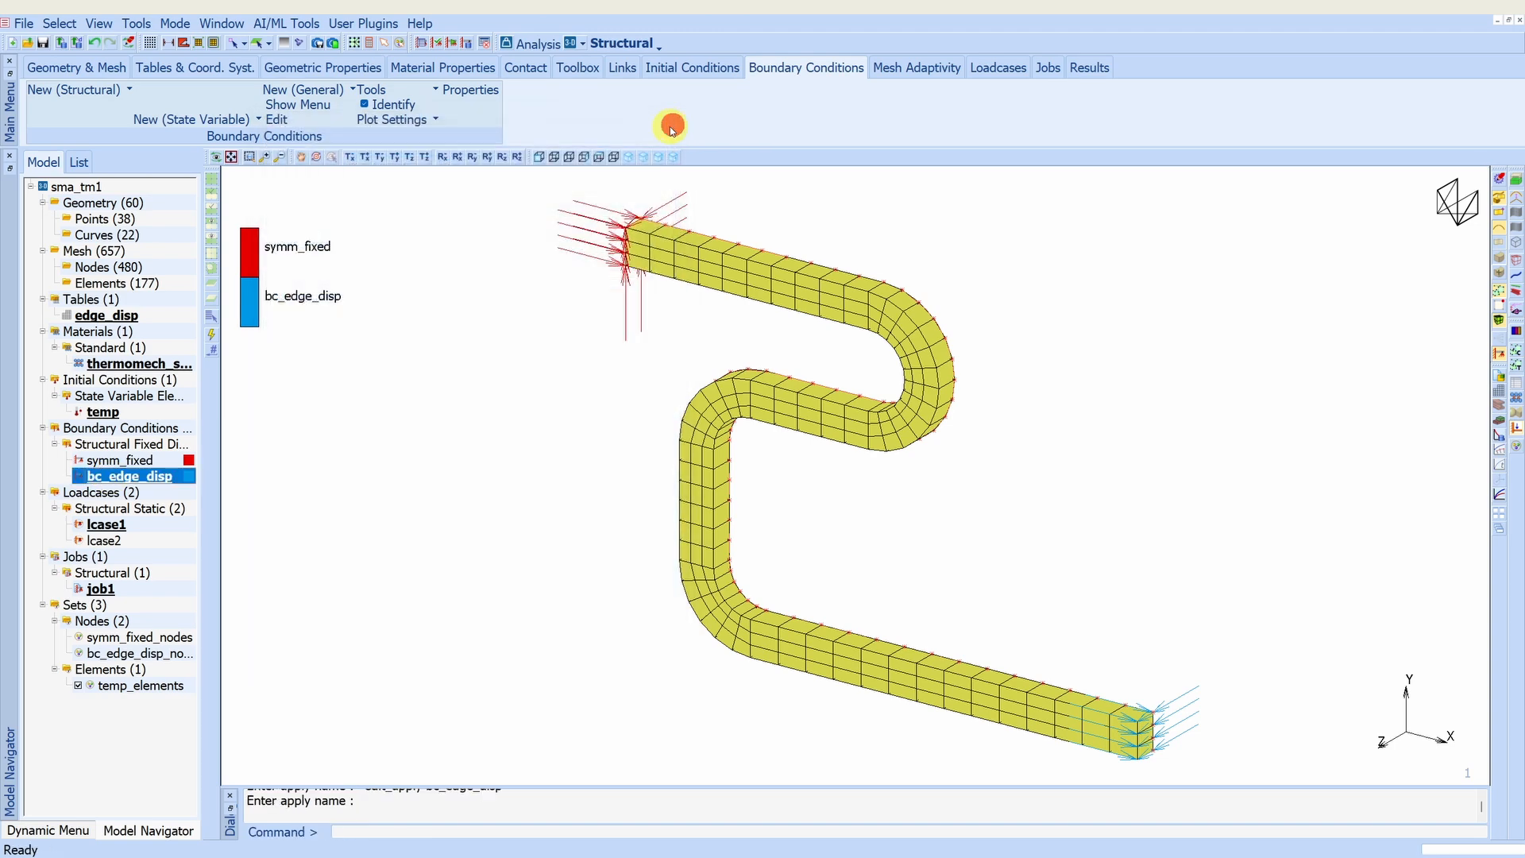
- Widen the model tree to show full names and review the temperature assigned by the temp initial condition
{"action": "left_click_drag", "start_coordinate": [201, 440], "coordinate": [318, 439]}
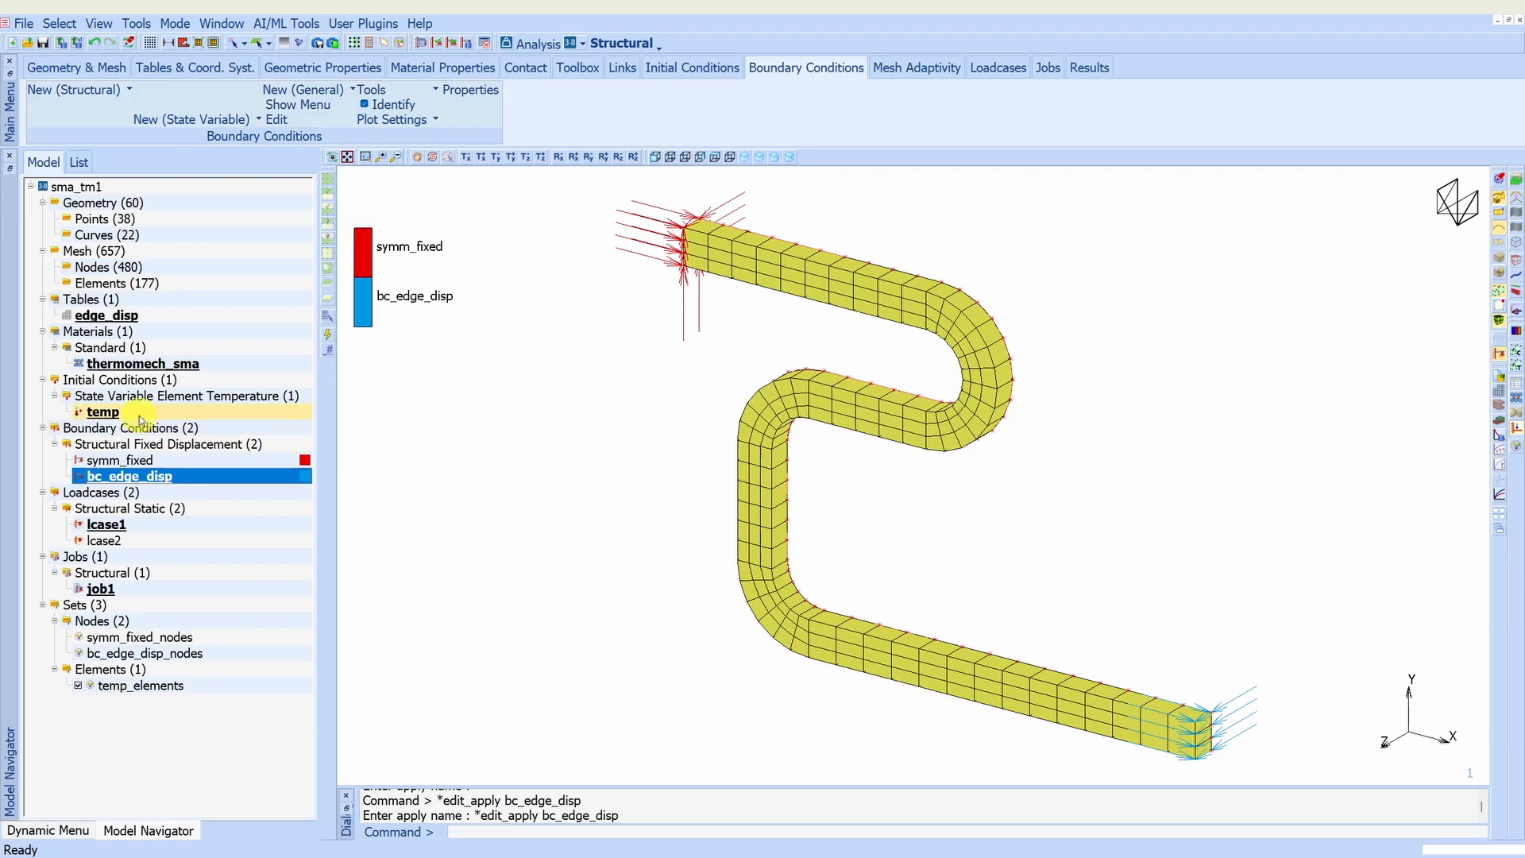
{"action": "double_click", "coordinate": [102, 412]}
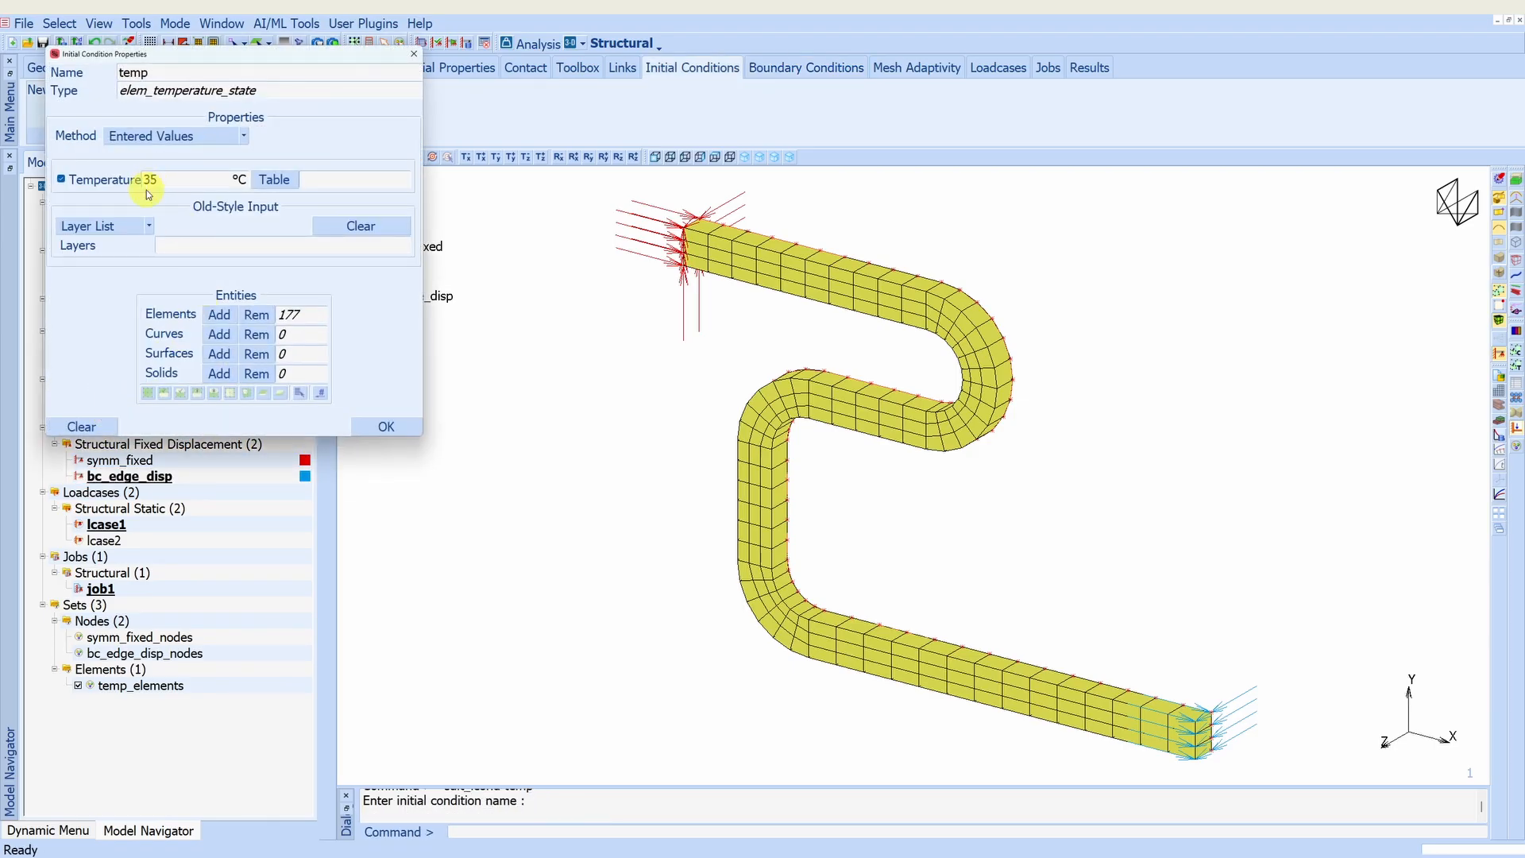
{"action": "left_click", "coordinate": [386, 426]}
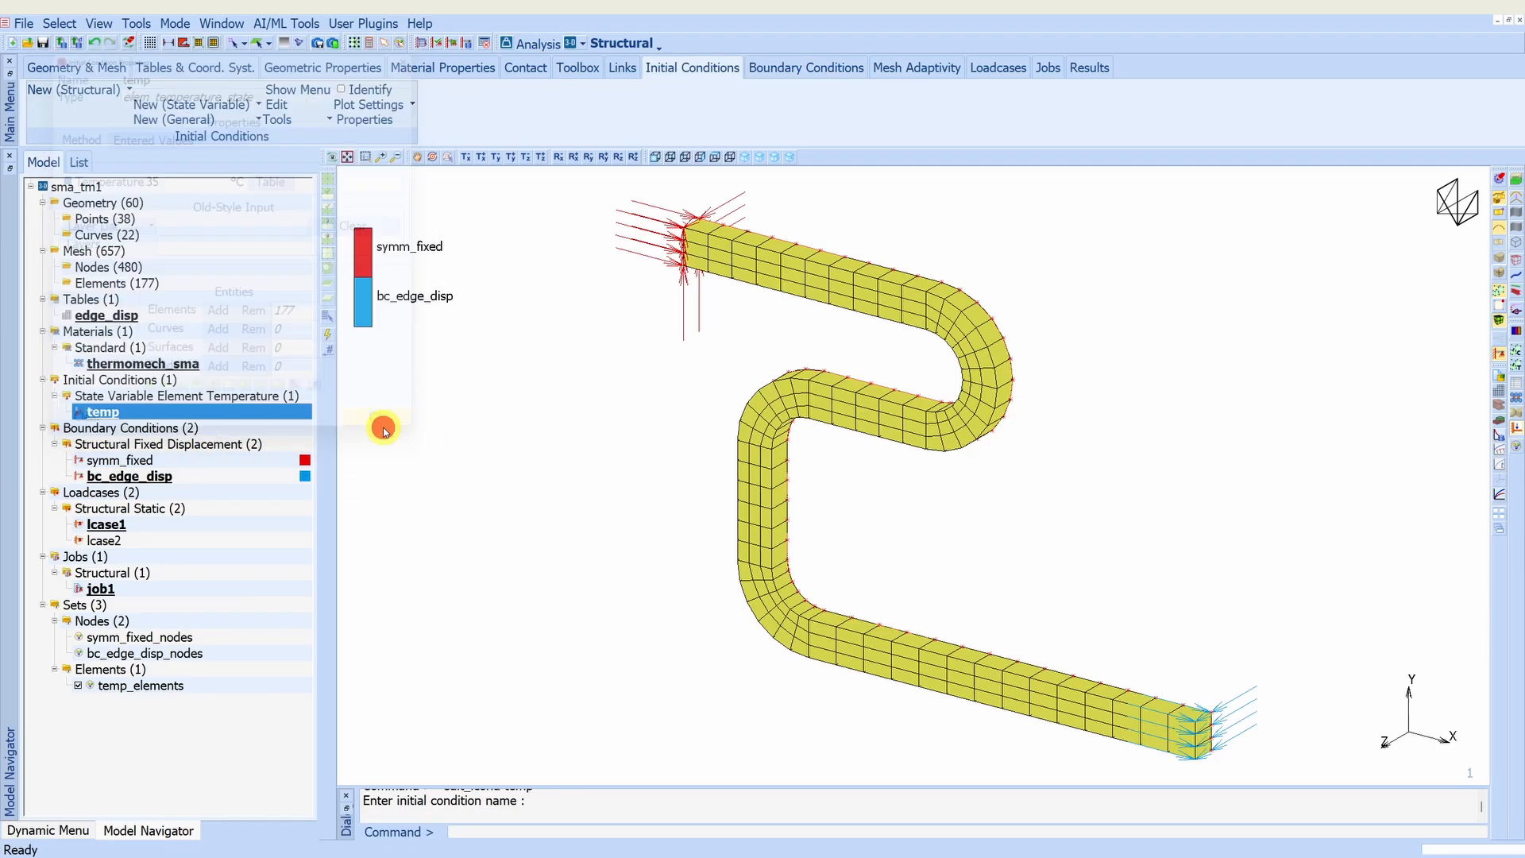
- Examine the thermomech_sma material's elastic constants, thermal expansion coefficients and plasticity yield stresses
{"action": "double_click", "coordinate": [136, 367]}
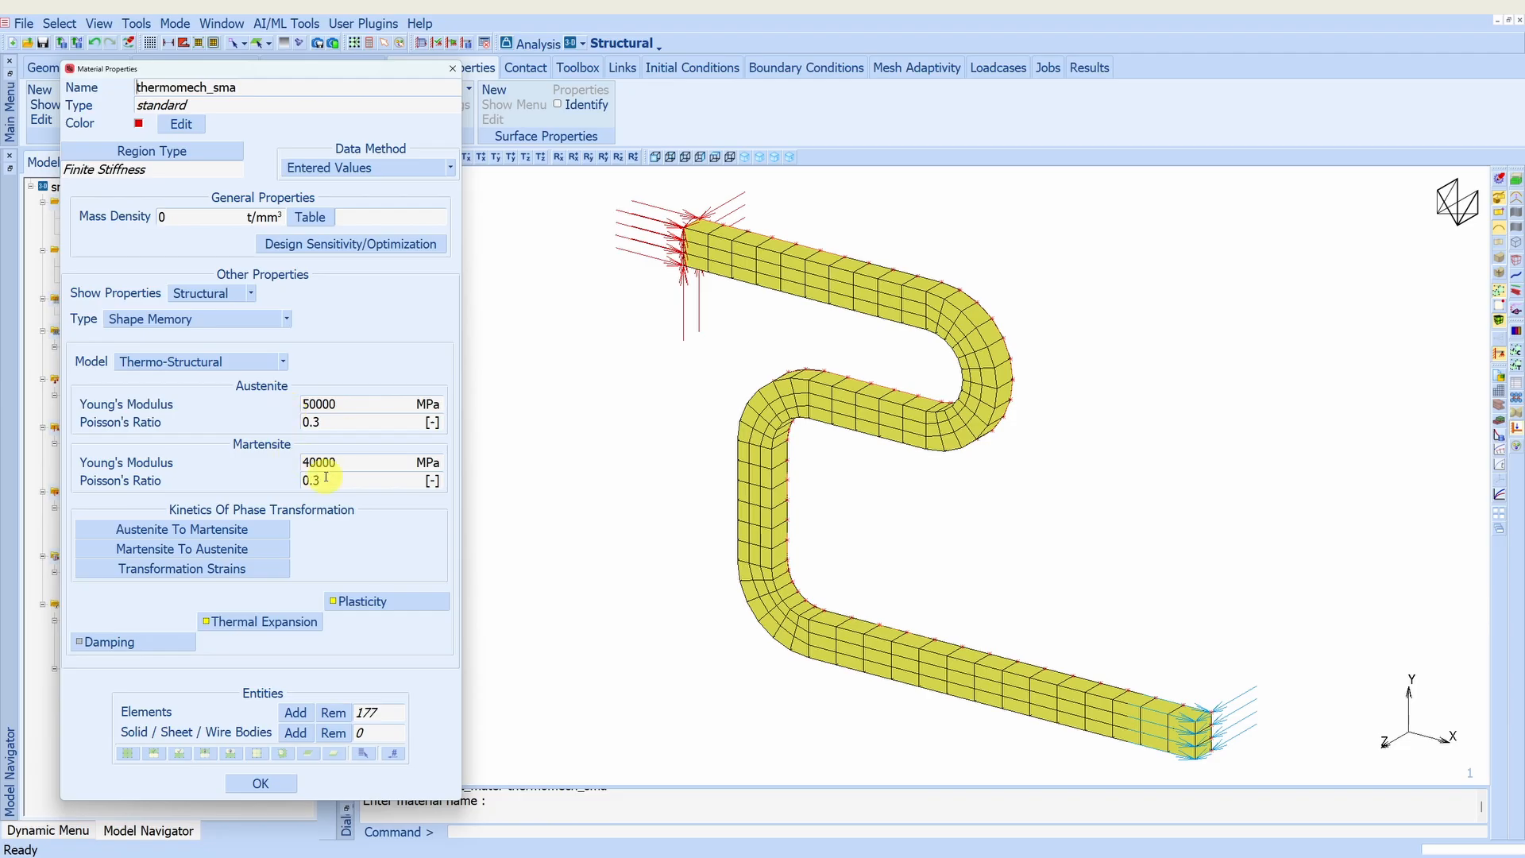
{"action": "left_click", "coordinate": [275, 625]}
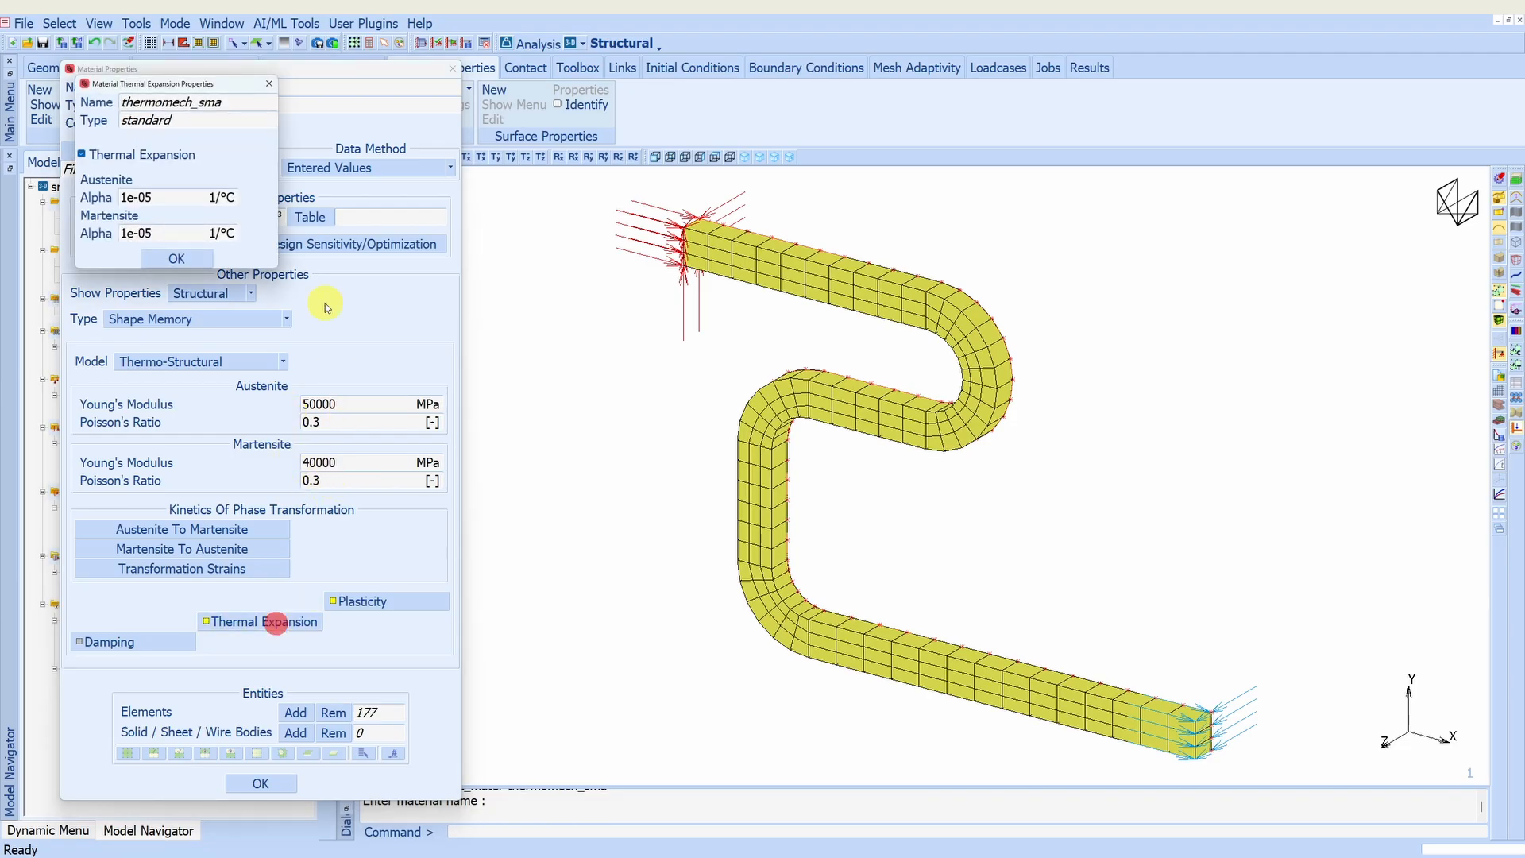
{"action": "left_click", "coordinate": [176, 258]}
{"action": "left_click", "coordinate": [367, 602]}
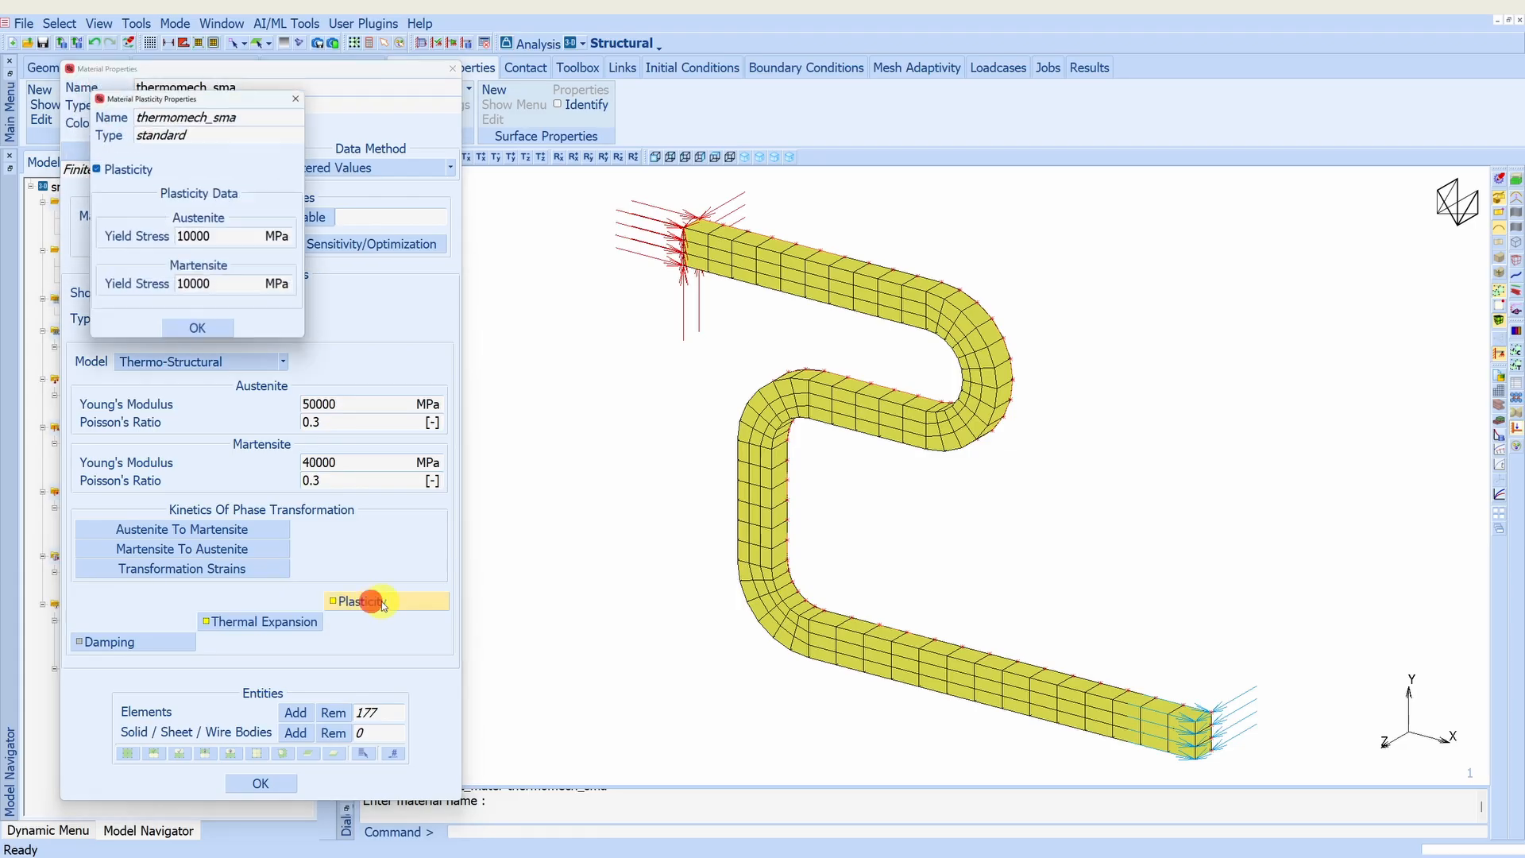
{"action": "left_click", "coordinate": [197, 328]}
- Review thermomech_sma's austenite-to-martensite, martensite-to-austenite and transformation strain parameters, then close the material properties
{"action": "left_click", "coordinate": [178, 529]}
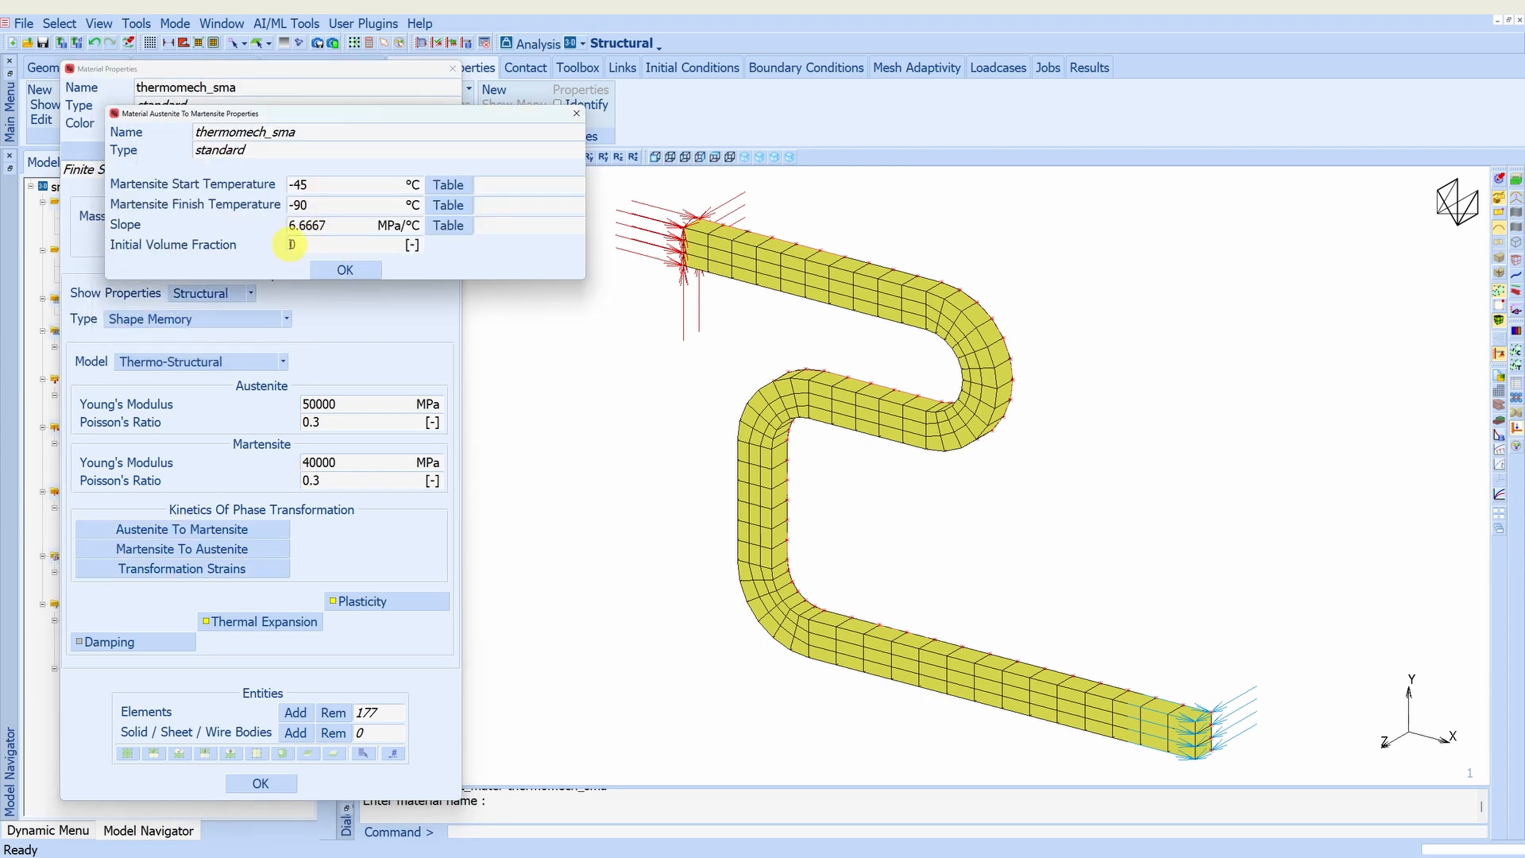
{"action": "left_click", "coordinate": [343, 269]}
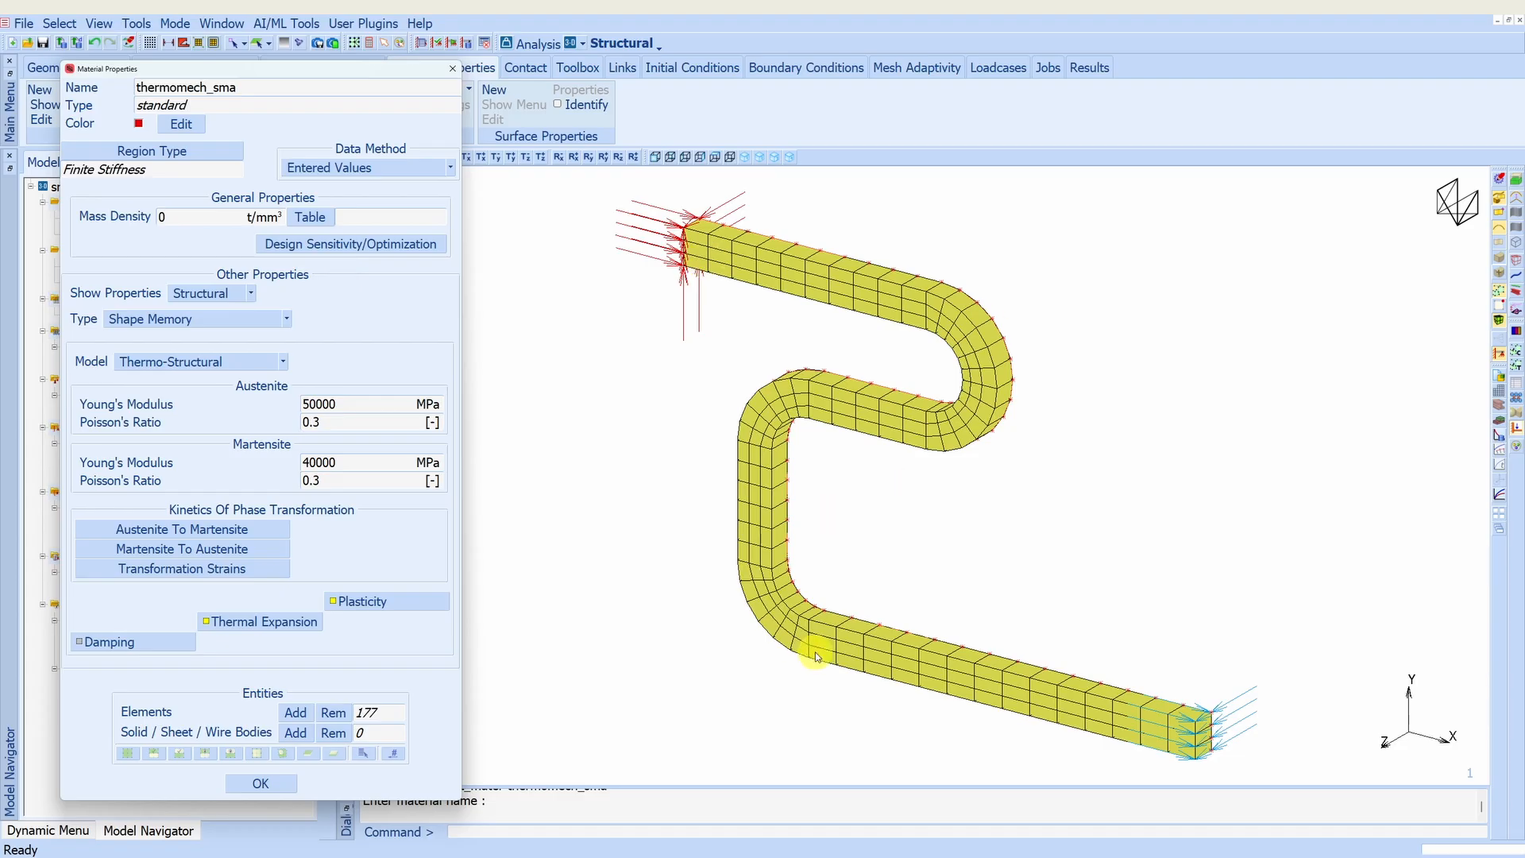
{"action": "left_click", "coordinate": [182, 549]}
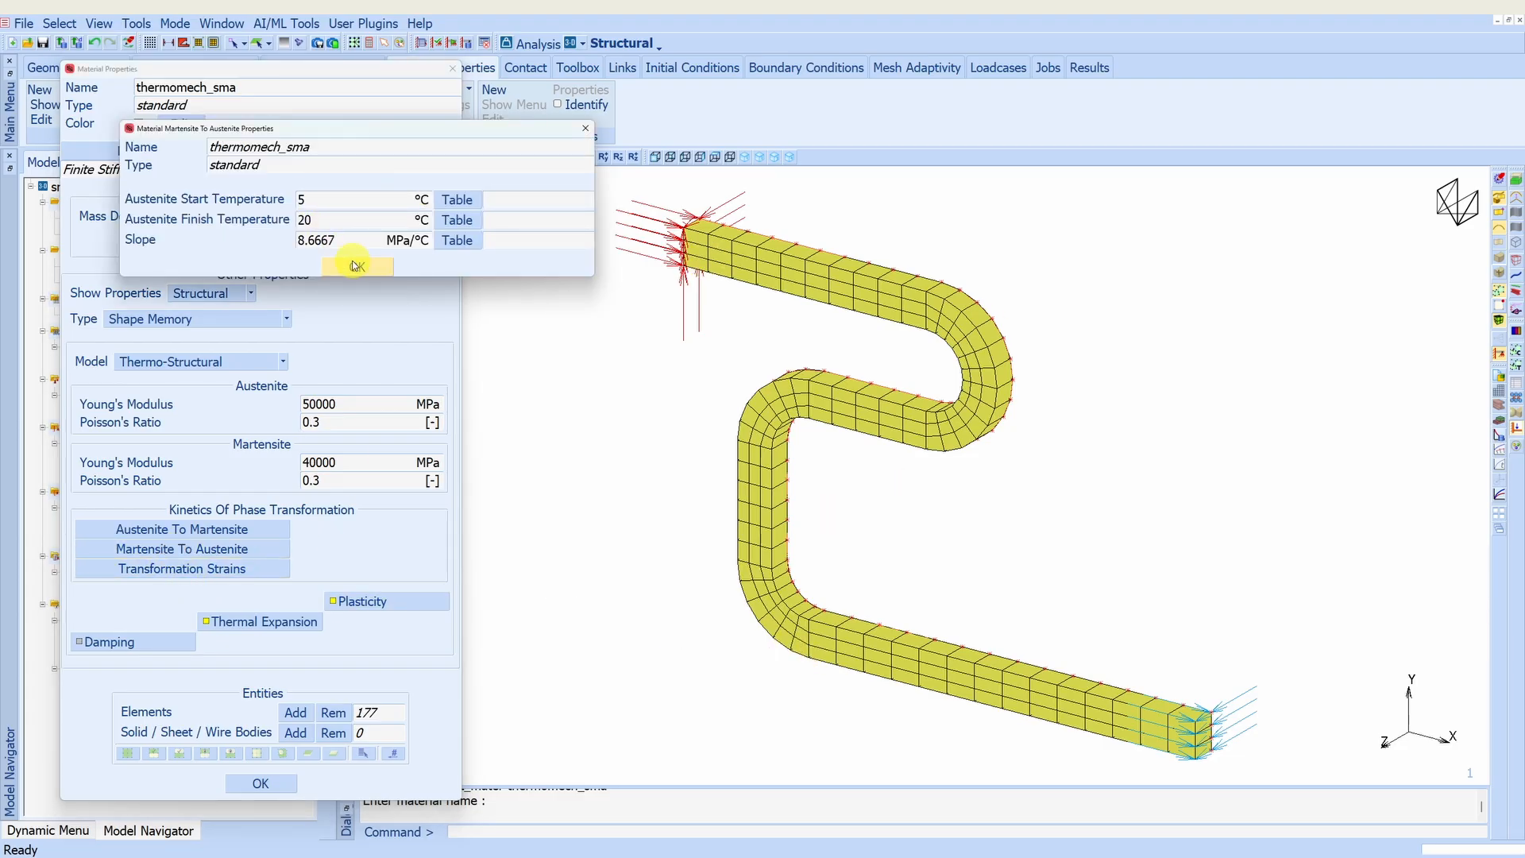
{"action": "left_click", "coordinate": [356, 265]}
{"action": "left_click", "coordinate": [208, 570]}
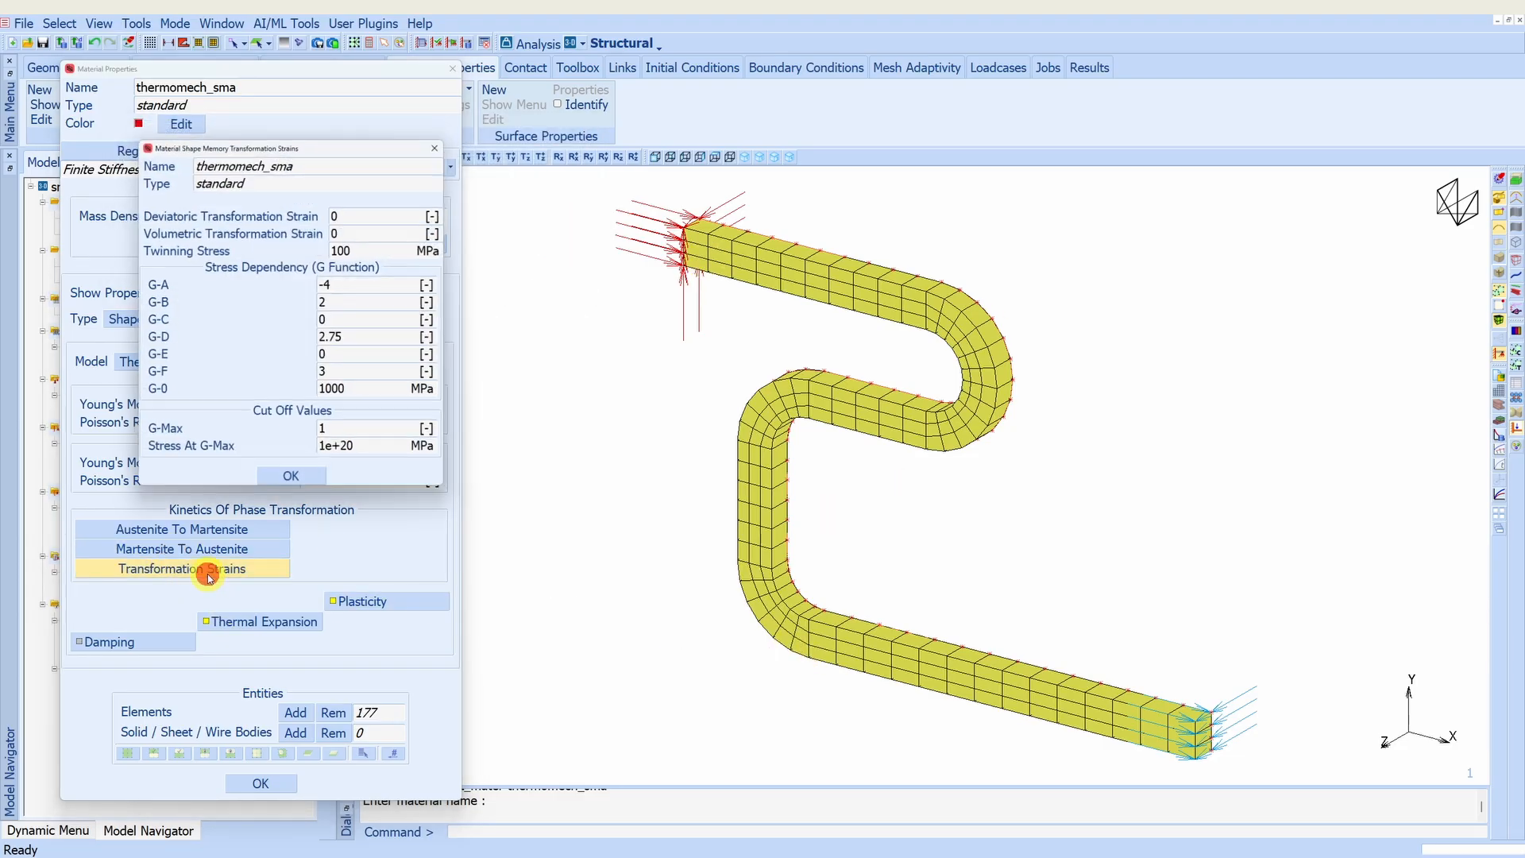
{"action": "left_click", "coordinate": [292, 482]}
{"action": "left_click", "coordinate": [261, 783]}
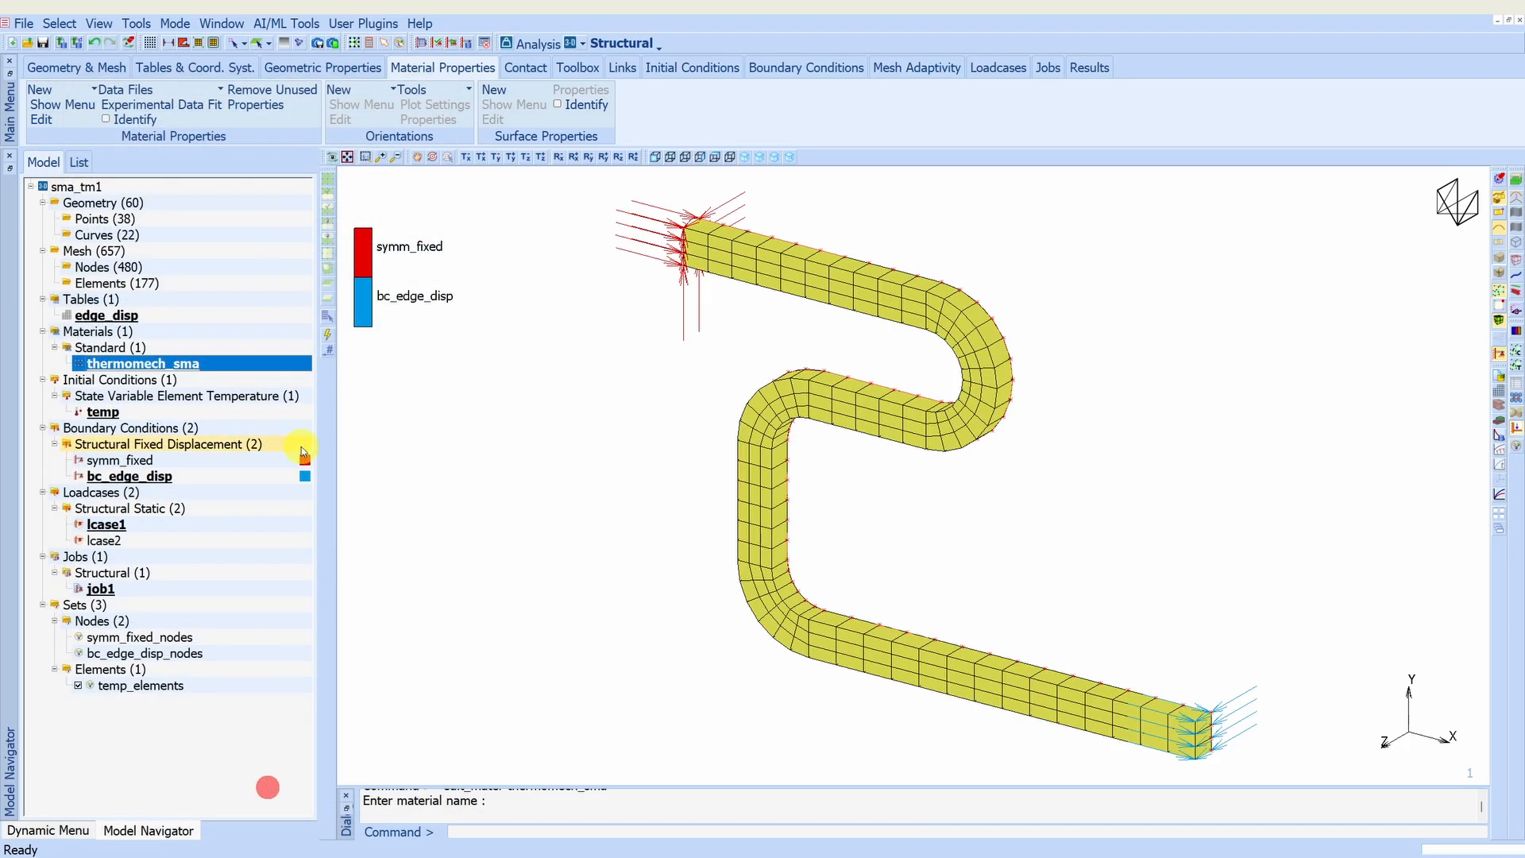
- Review the time stepping and applied loads of loadcase lcase1
{"action": "left_click", "coordinate": [101, 588]}
{"action": "double_click", "coordinate": [116, 526]}
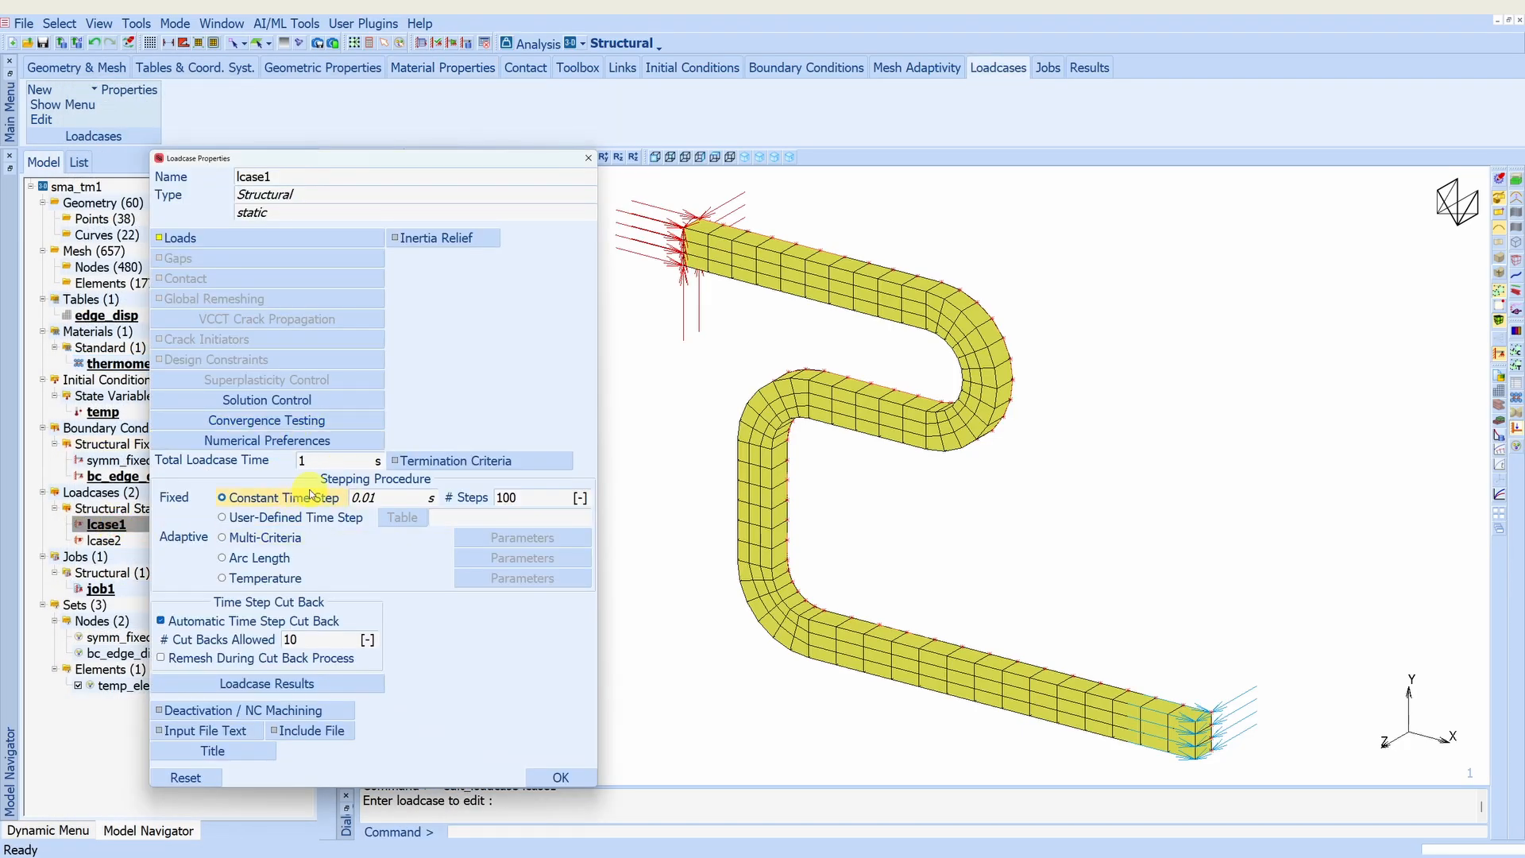
{"action": "left_click", "coordinate": [254, 238]}
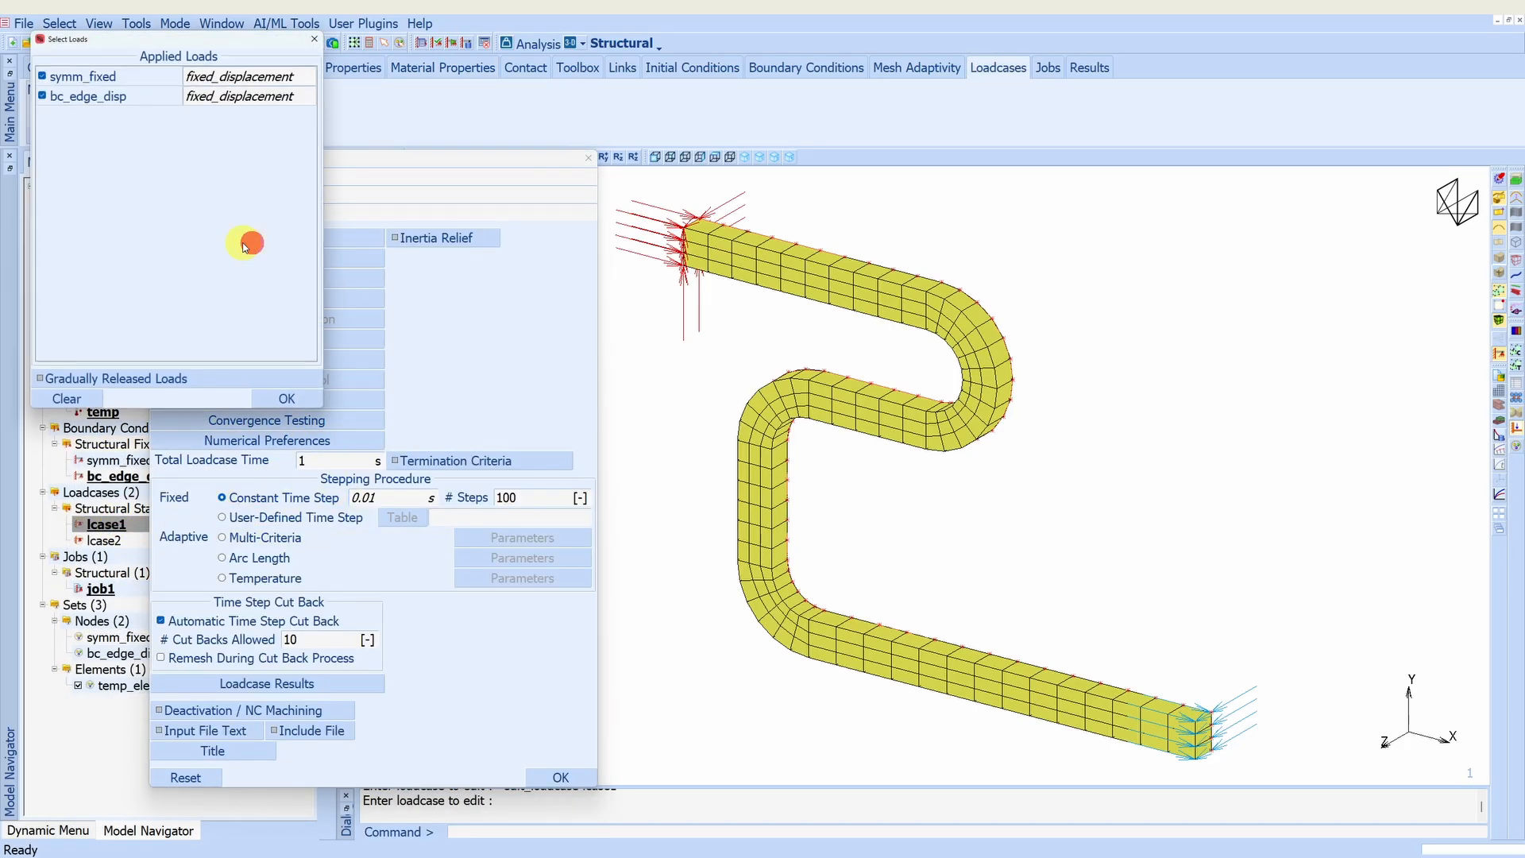
{"action": "left_click", "coordinate": [296, 402]}
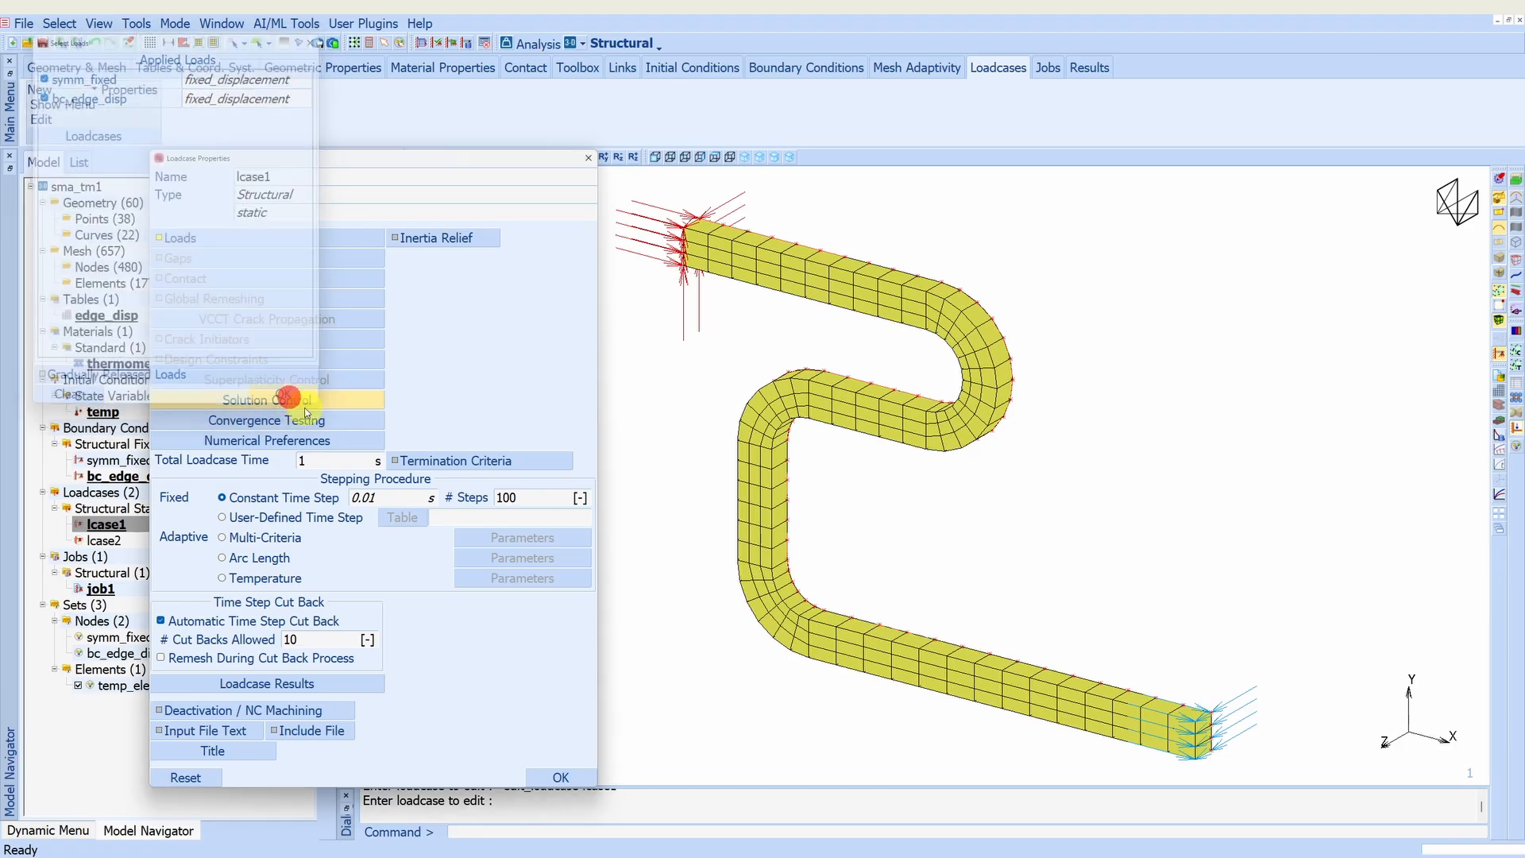
{"action": "left_click", "coordinate": [562, 776]}
- Review the time stepping and applied loads of loadcase lcase2
{"action": "double_click", "coordinate": [105, 541]}
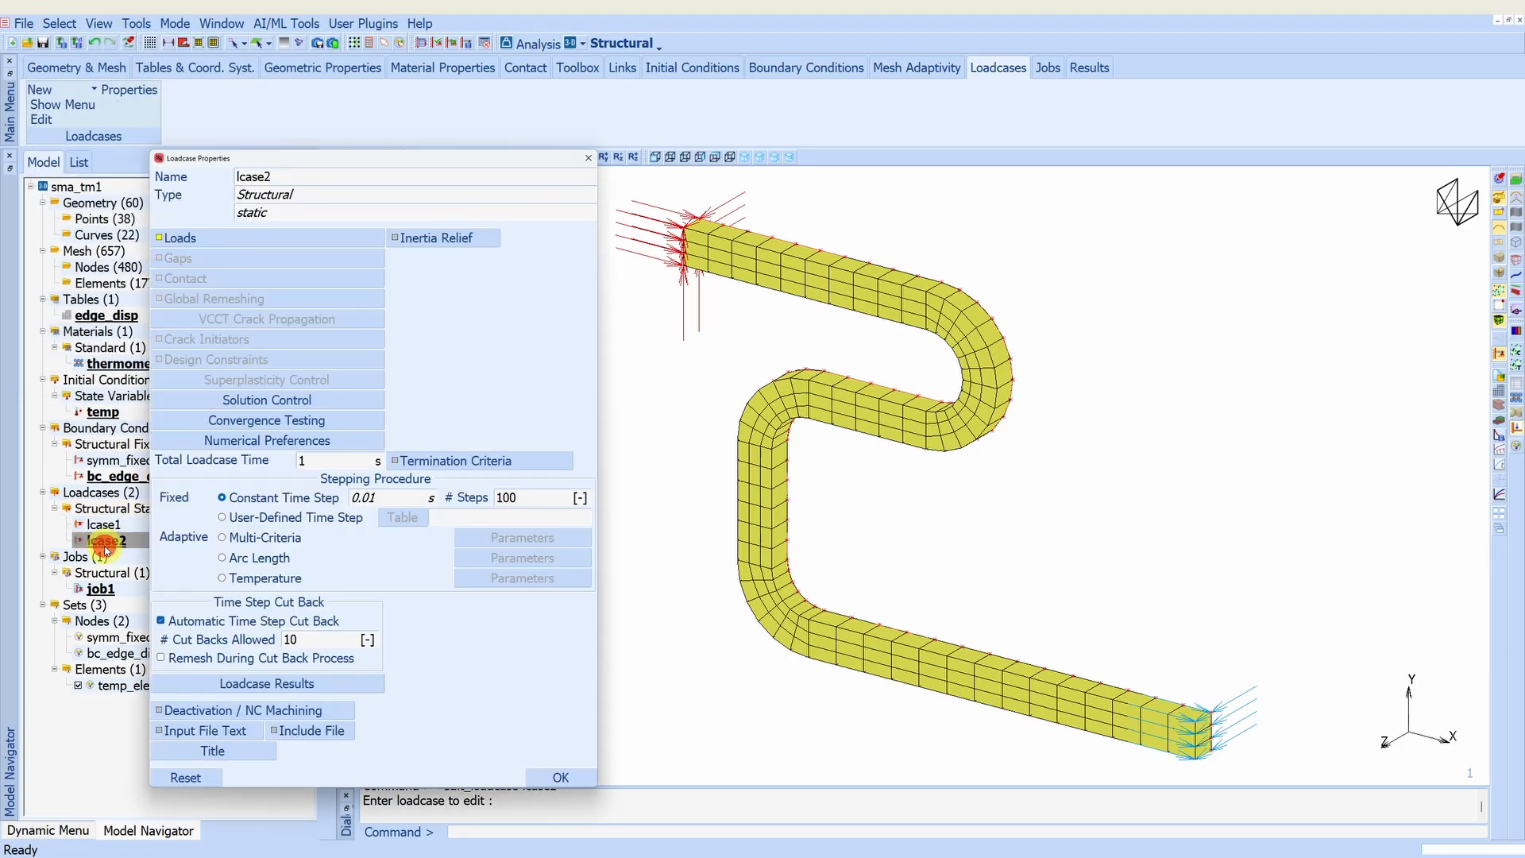
{"action": "left_click", "coordinate": [229, 237]}
{"action": "left_click", "coordinate": [310, 399]}
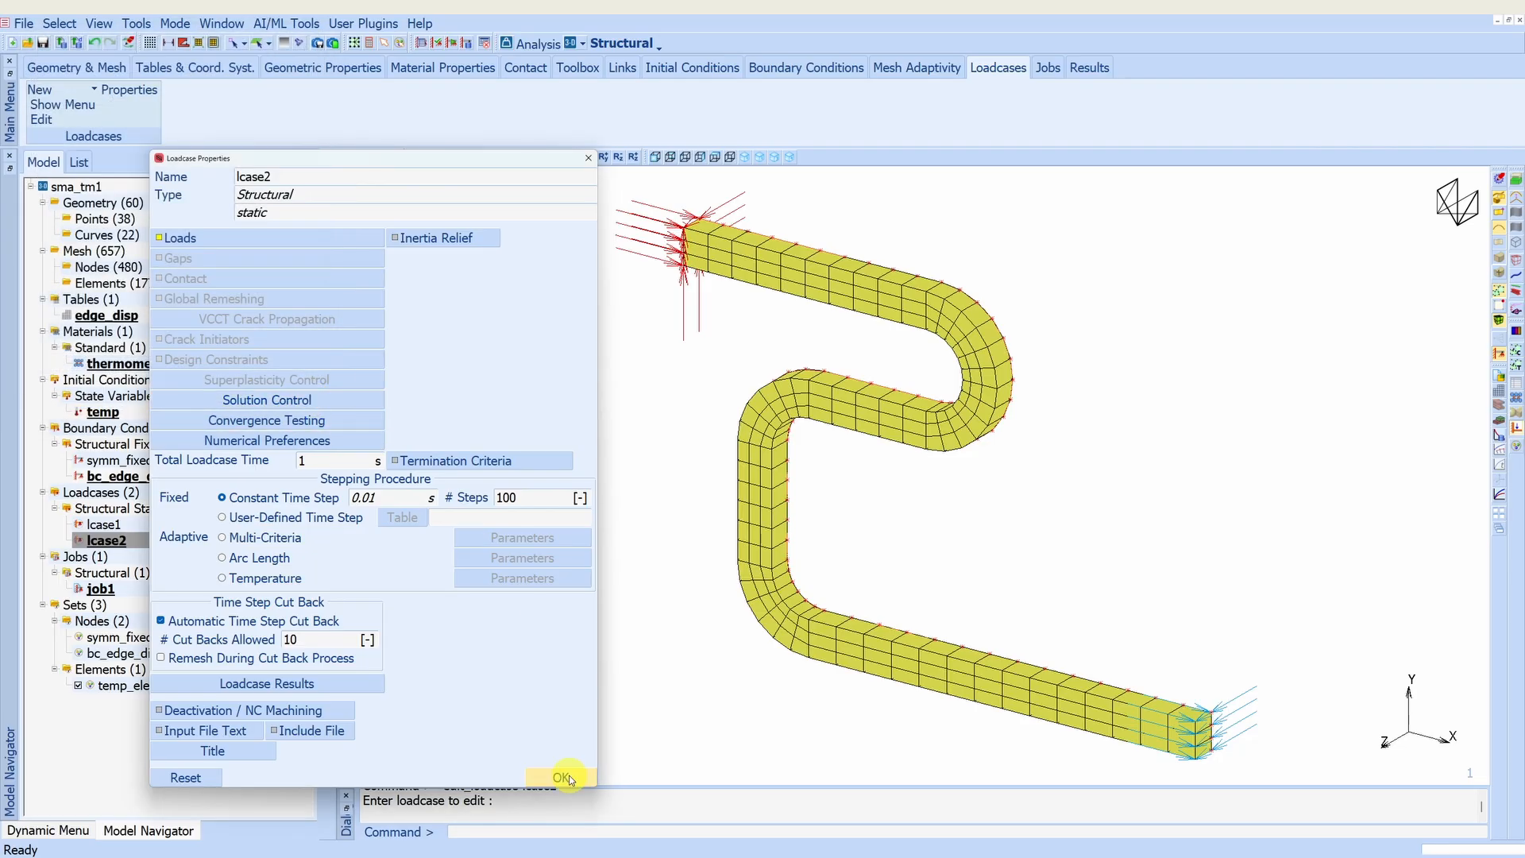
{"action": "left_click", "coordinate": [562, 776]}
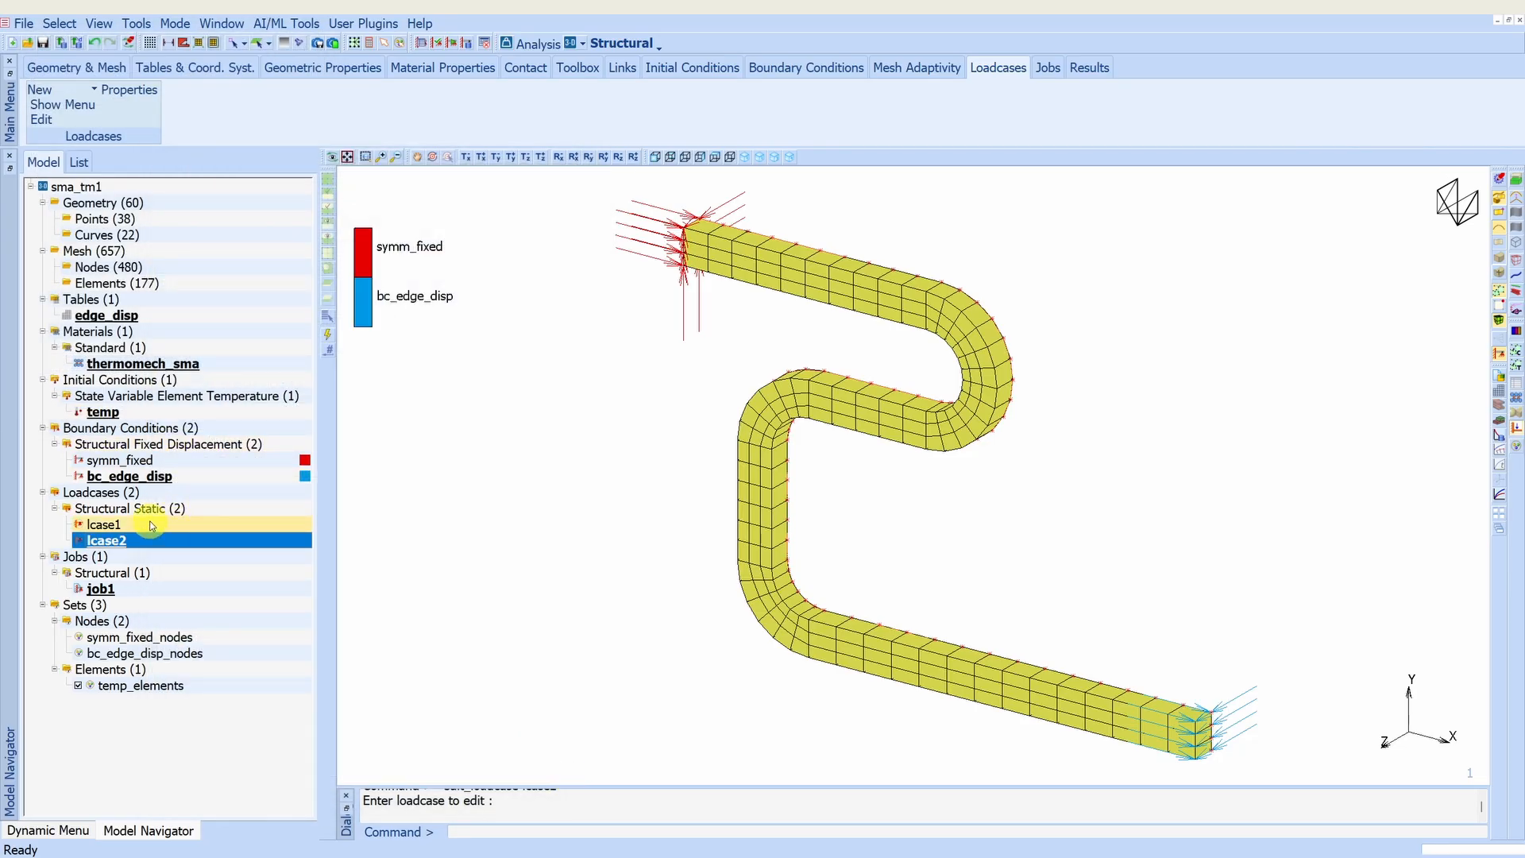
- Check the selected loadcases, initial loads and requested result quantities in the job1 properties
{"action": "double_click", "coordinate": [101, 589]}
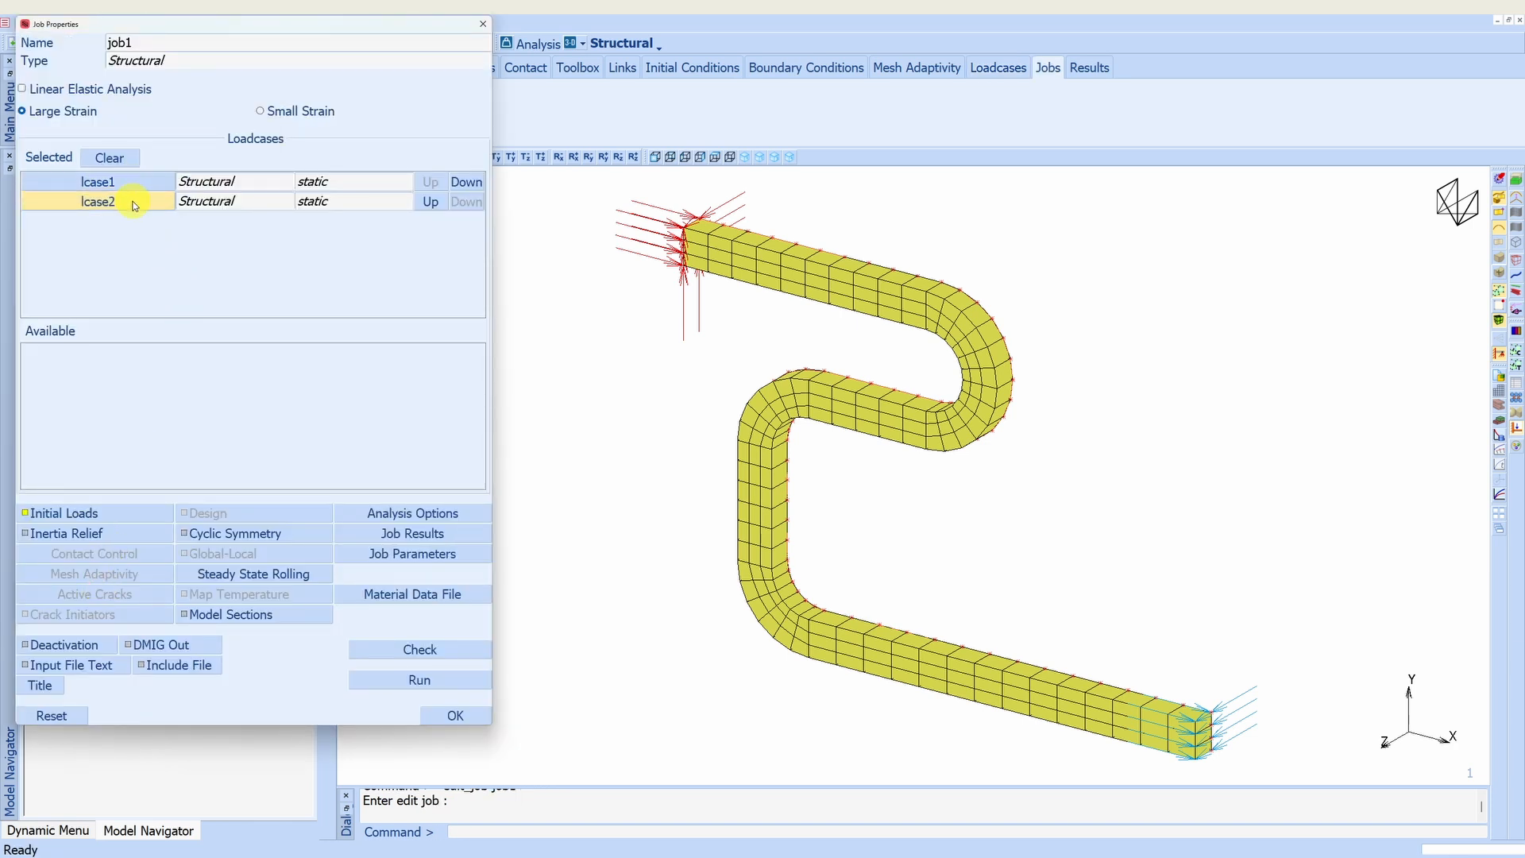
{"action": "left_click", "coordinate": [130, 515]}
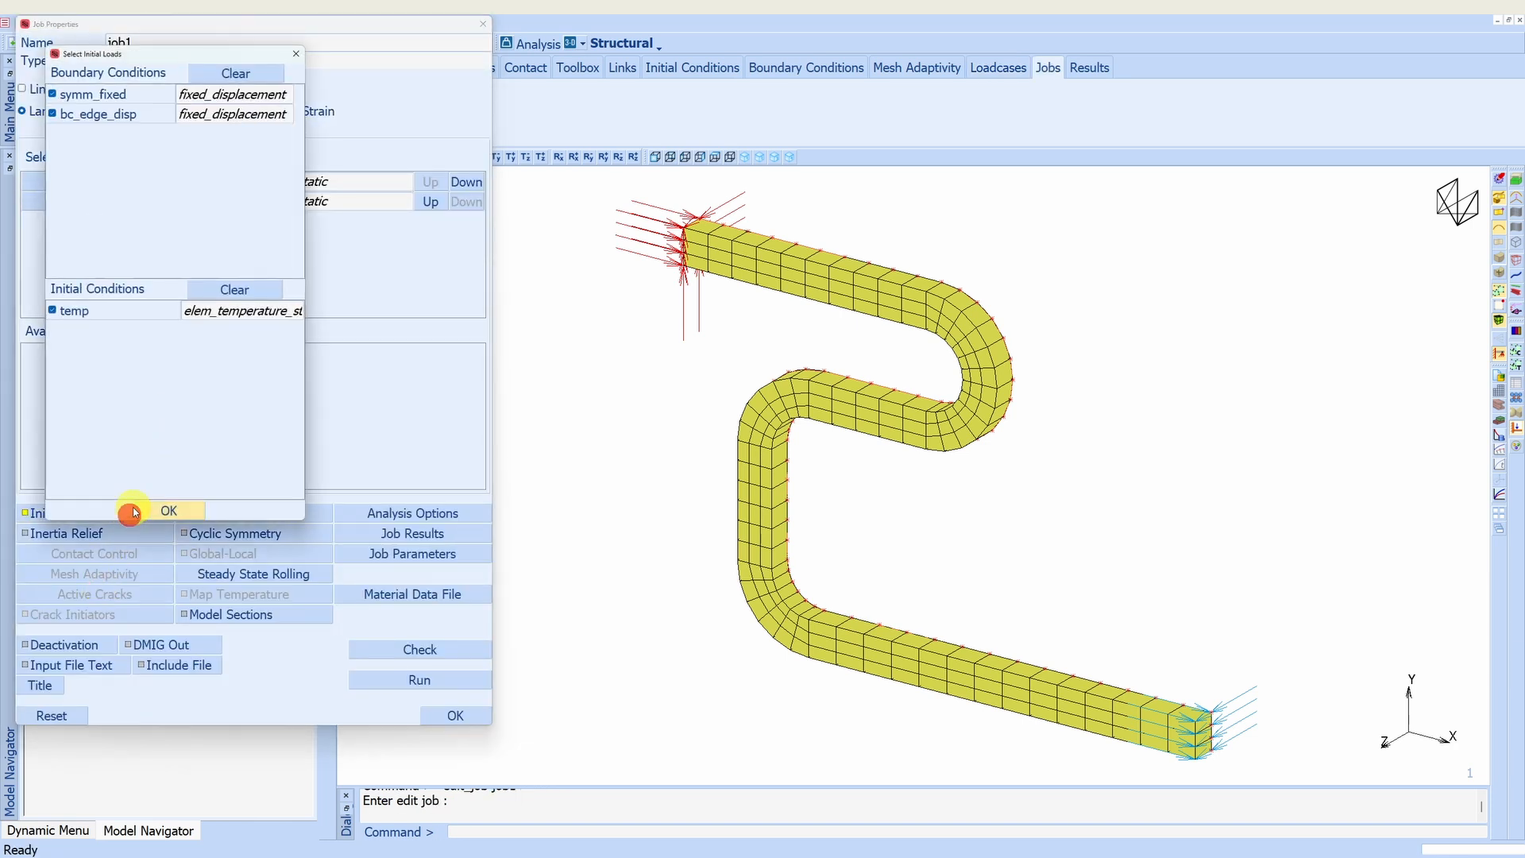
{"action": "left_click", "coordinate": [188, 508]}
{"action": "left_click", "coordinate": [392, 536]}
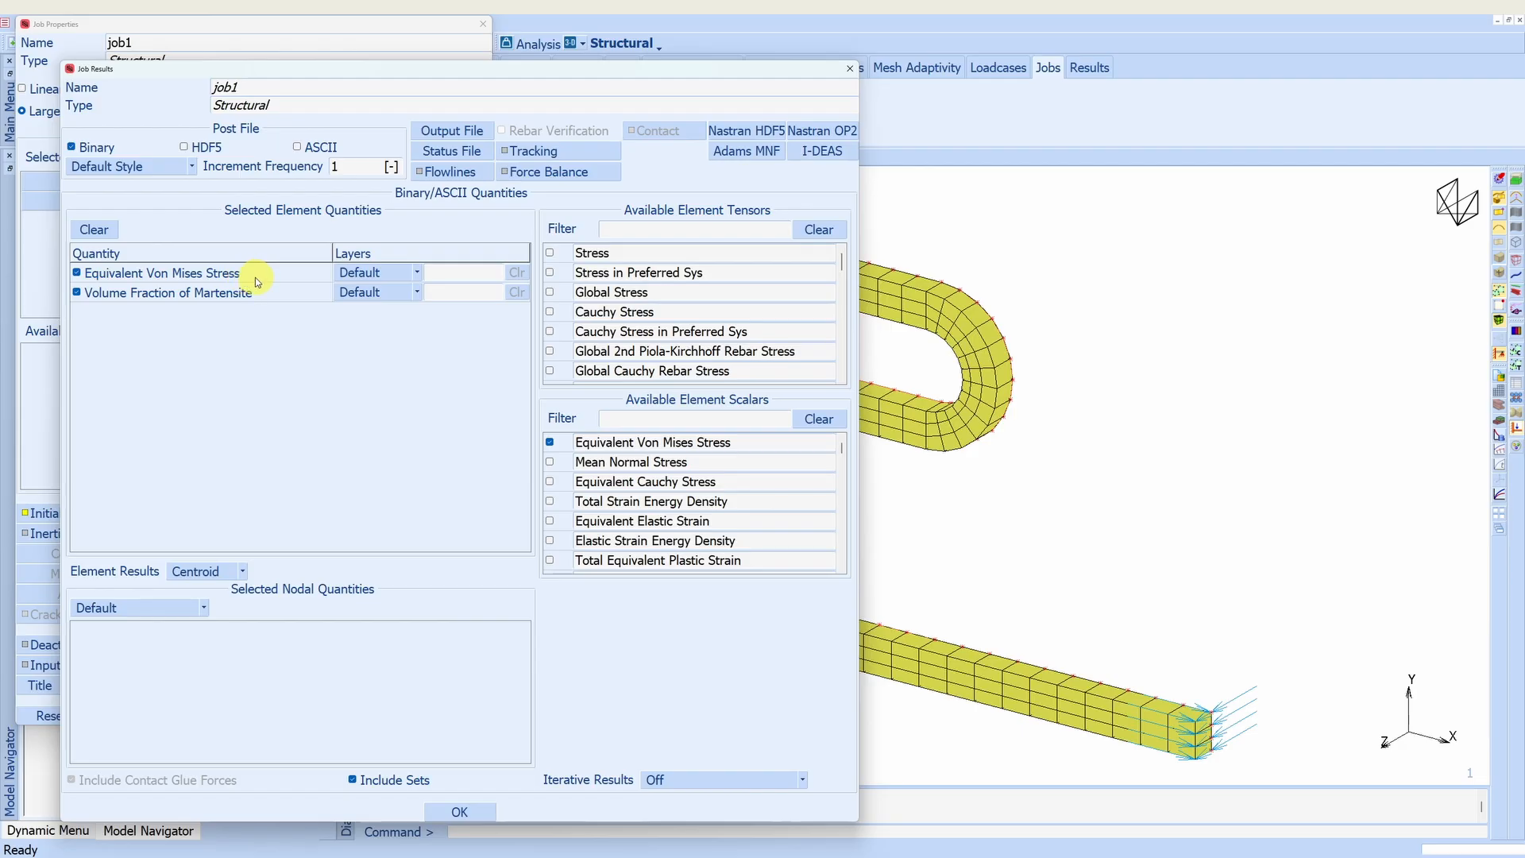
{"action": "left_click", "coordinate": [460, 811]}
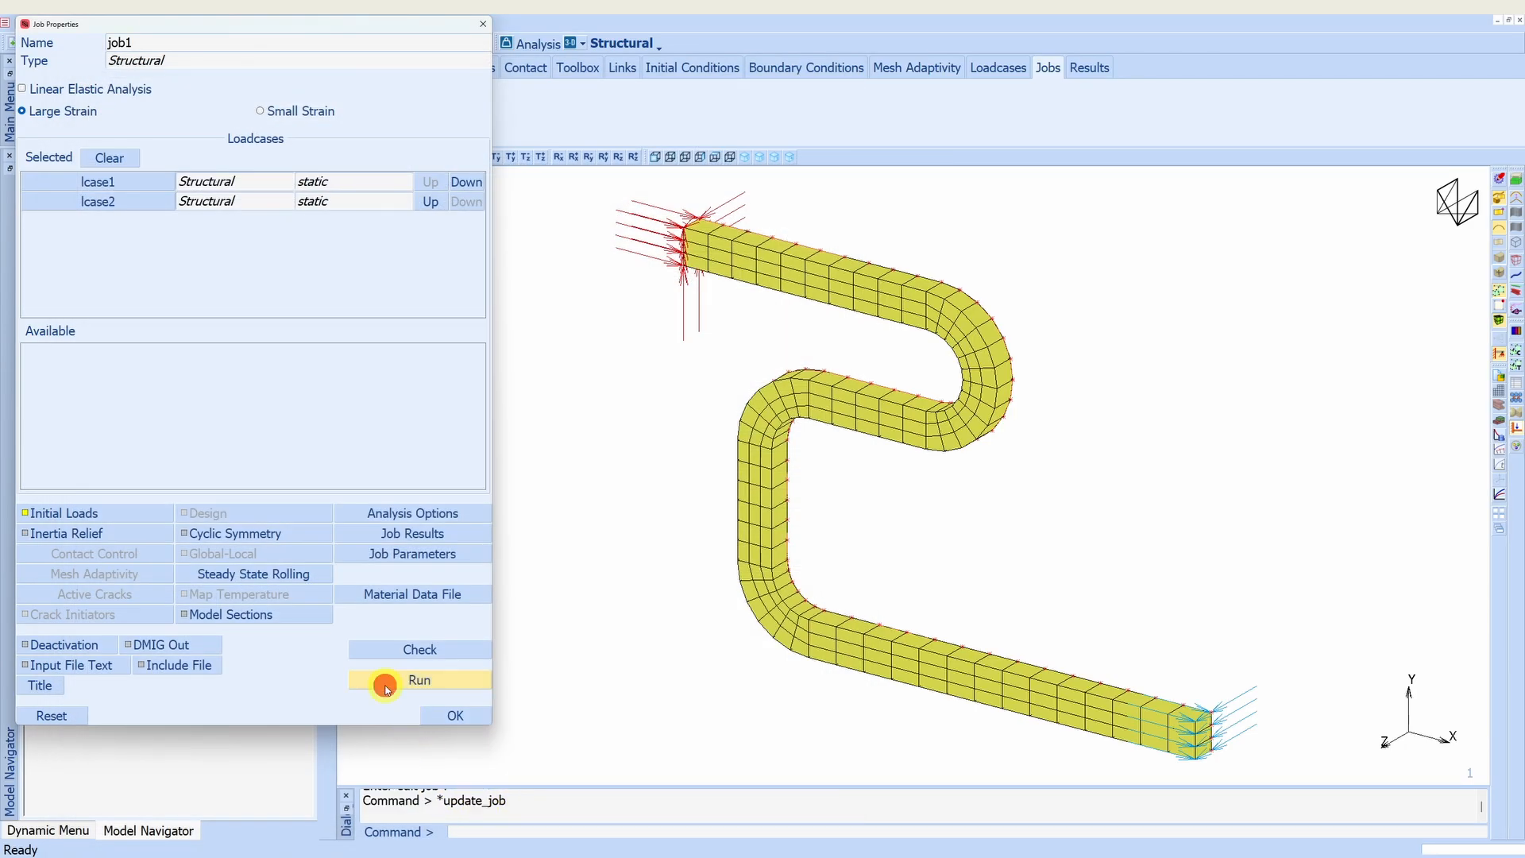
- Submit job1 to run the structural analysis
{"action": "left_click", "coordinate": [386, 688]}
{"action": "left_click", "coordinate": [248, 345]}
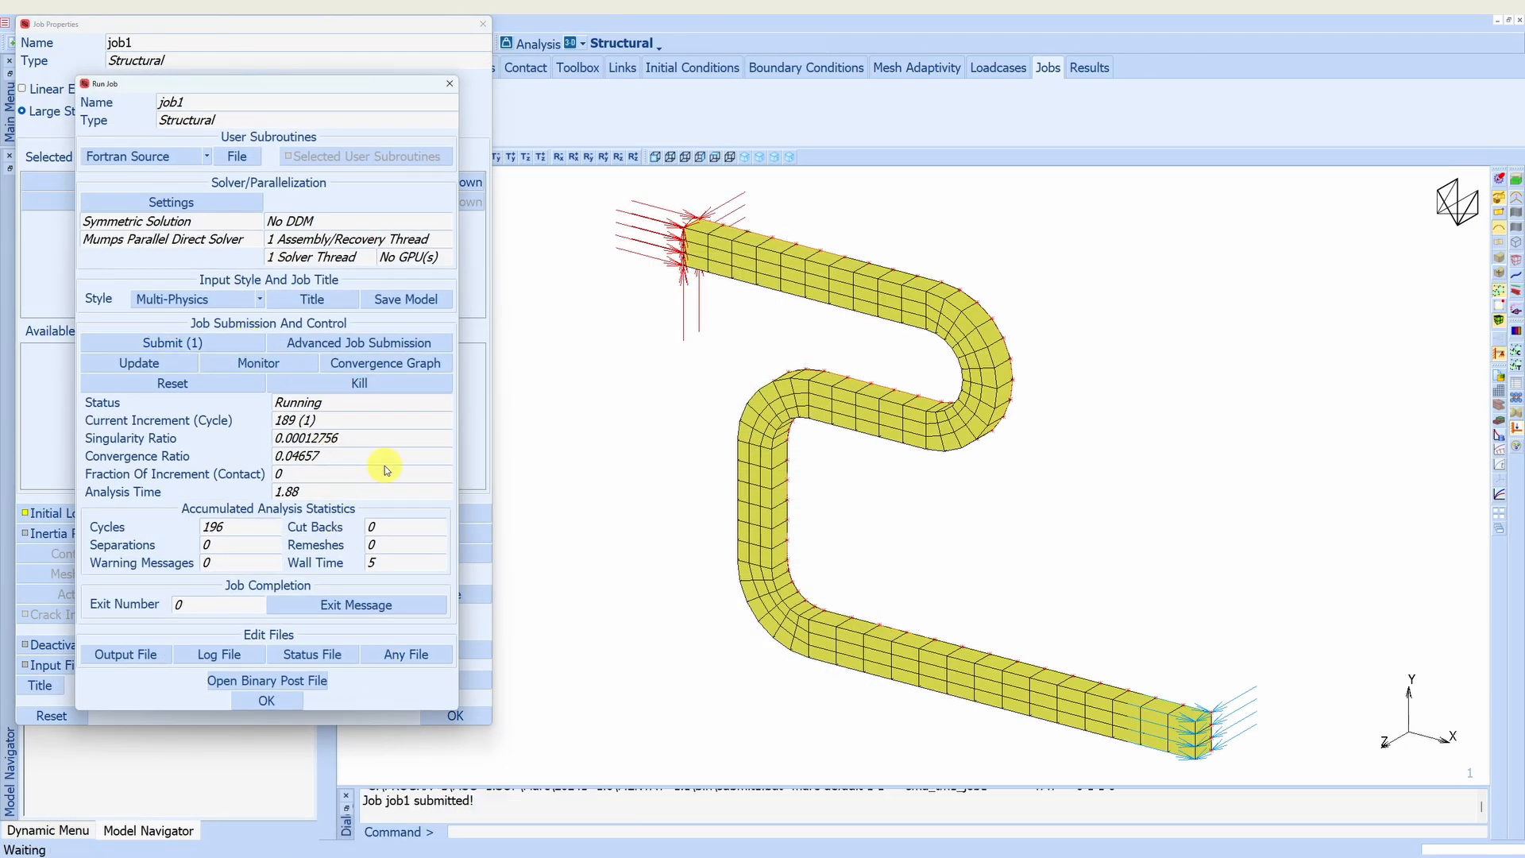
- Open the job1 results file and plot Equivalent Von Mises Stress on the archwire as contour bands
{"action": "left_click", "coordinate": [293, 682]}
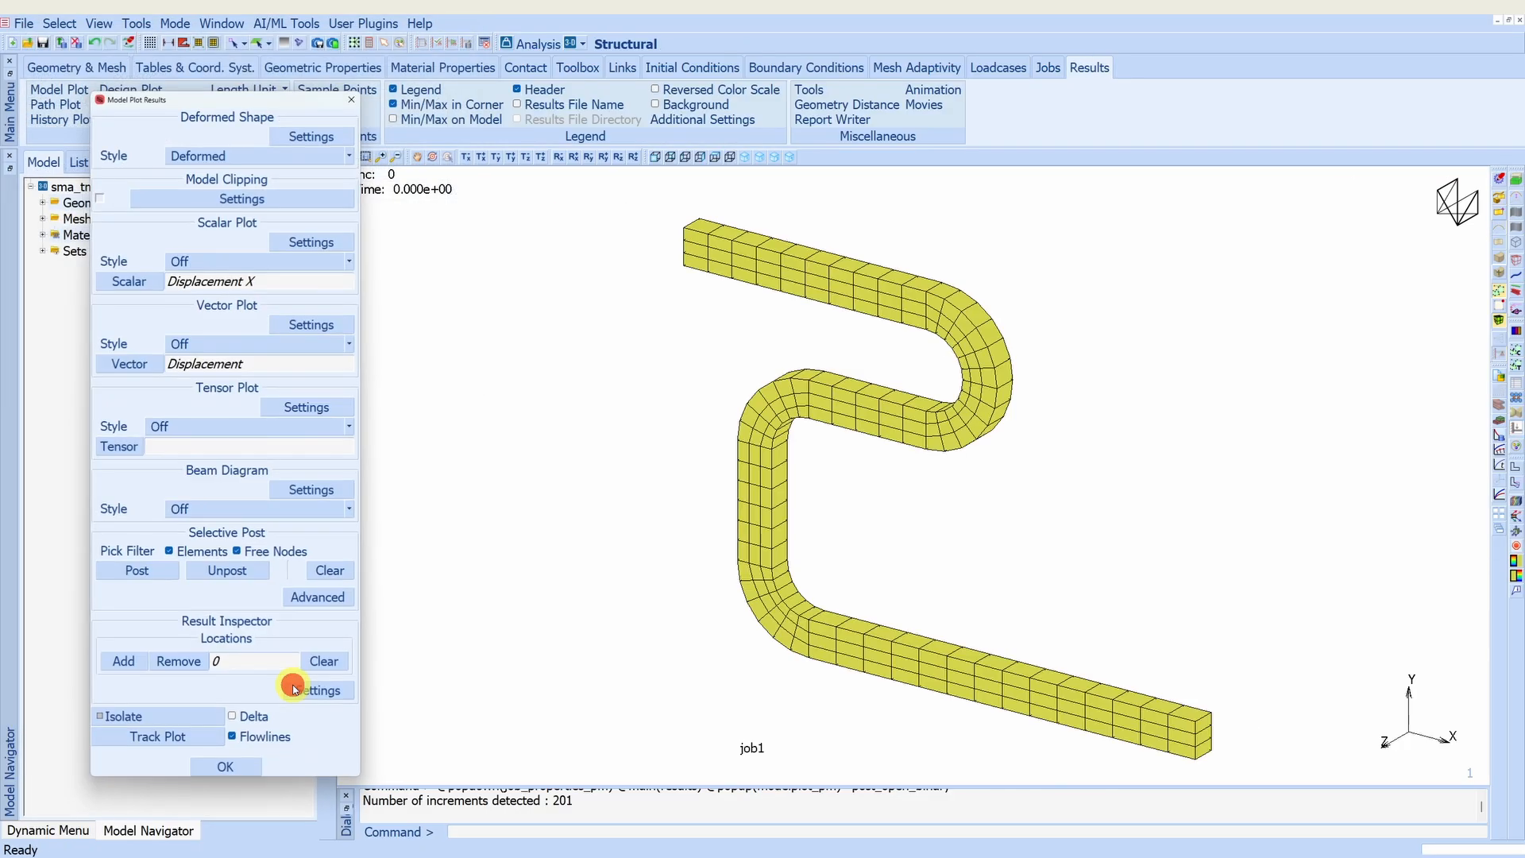
{"action": "left_click_drag", "start_coordinate": [236, 102], "coordinate": [173, 81]}
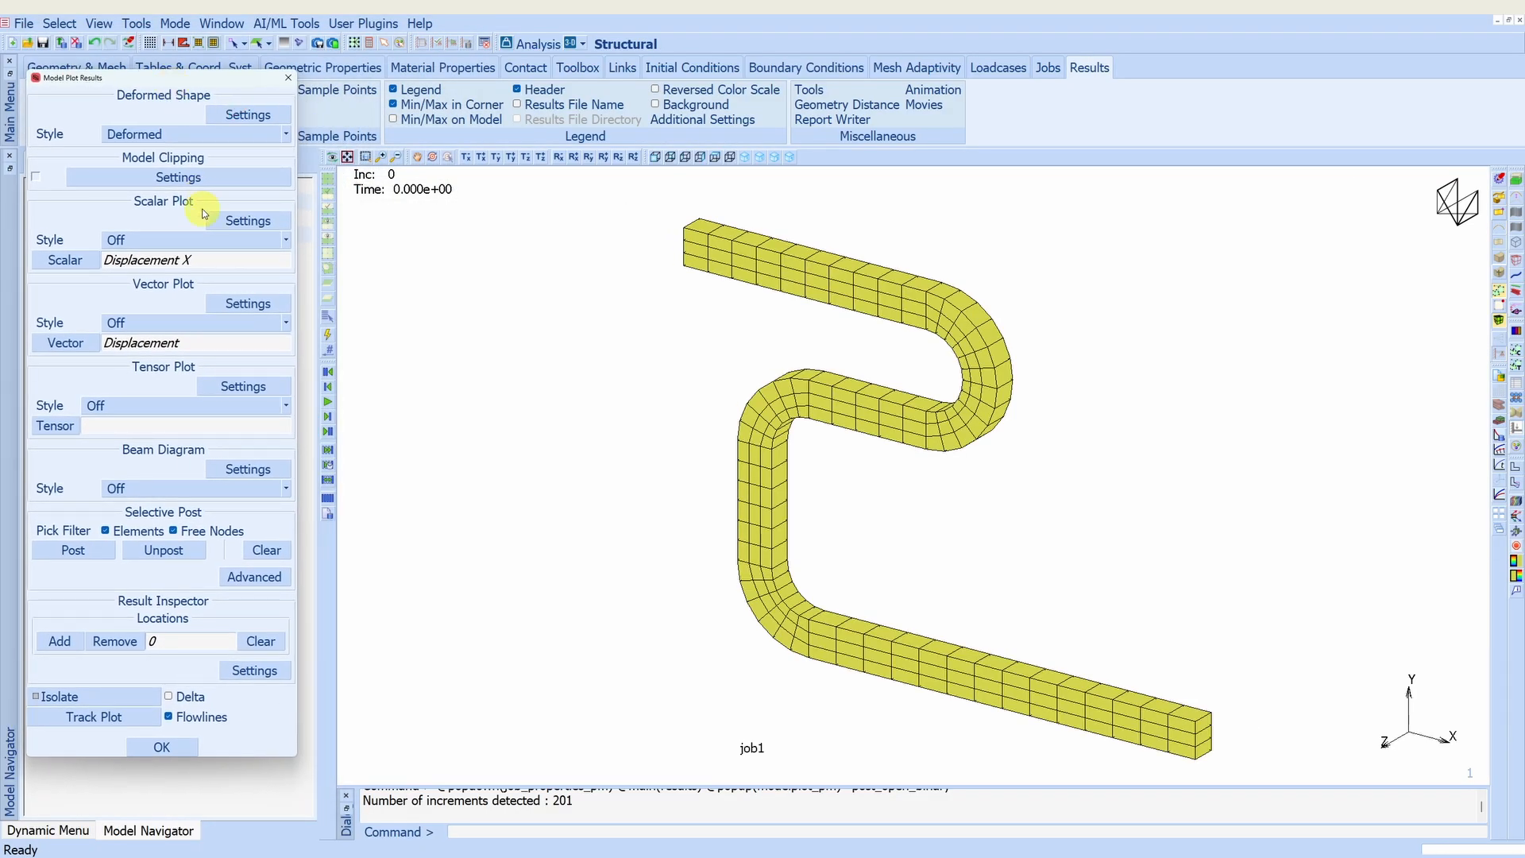
{"action": "left_click", "coordinate": [168, 239]}
{"action": "left_click", "coordinate": [169, 239]}
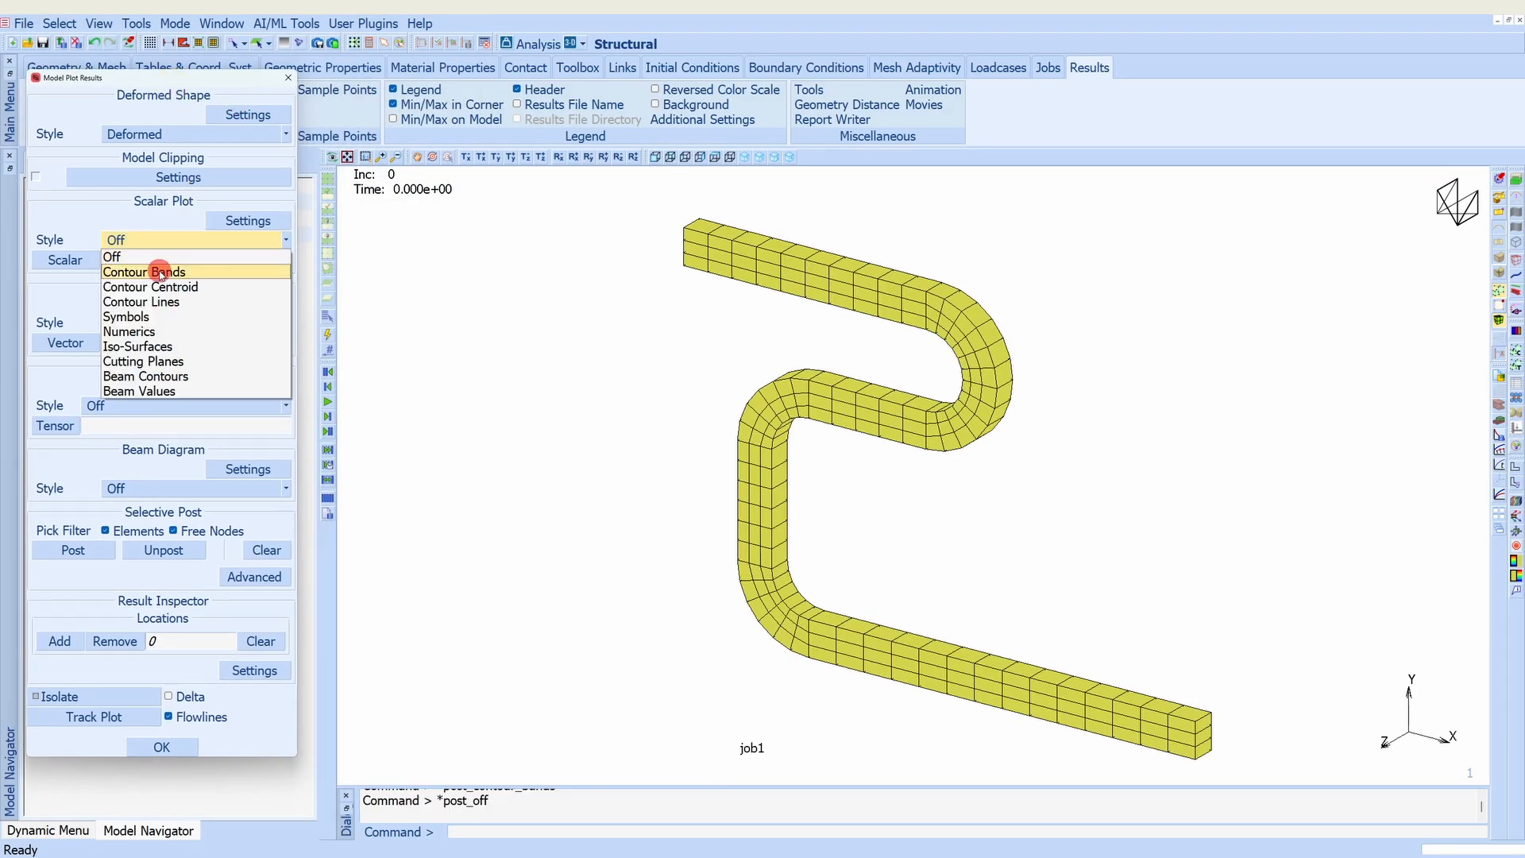
{"action": "left_click", "coordinate": [161, 273]}
{"action": "left_click", "coordinate": [65, 260]}
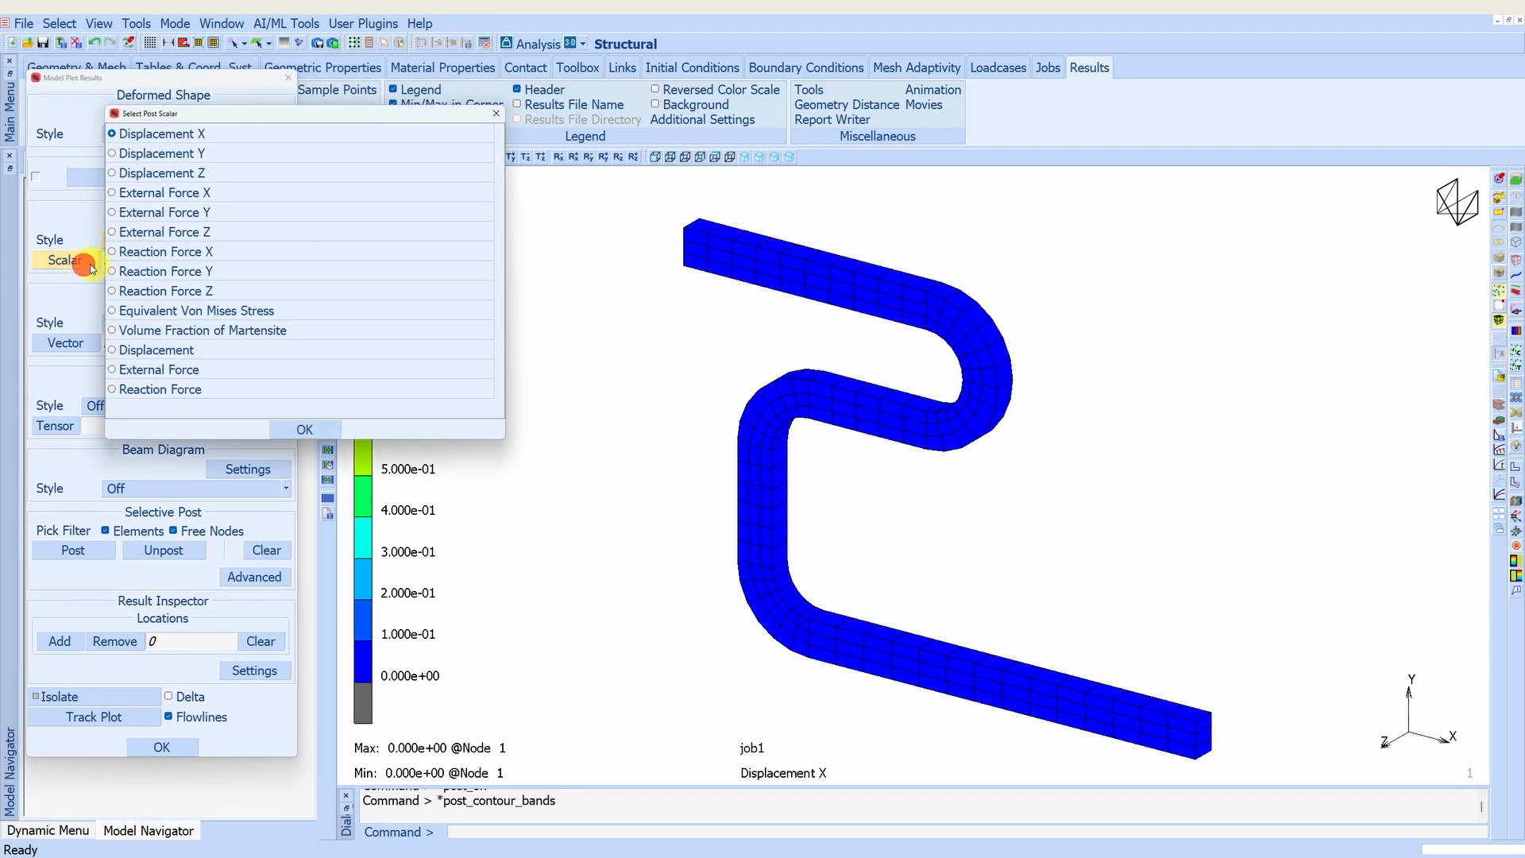
{"action": "left_click", "coordinate": [151, 311]}
{"action": "left_click", "coordinate": [305, 429]}
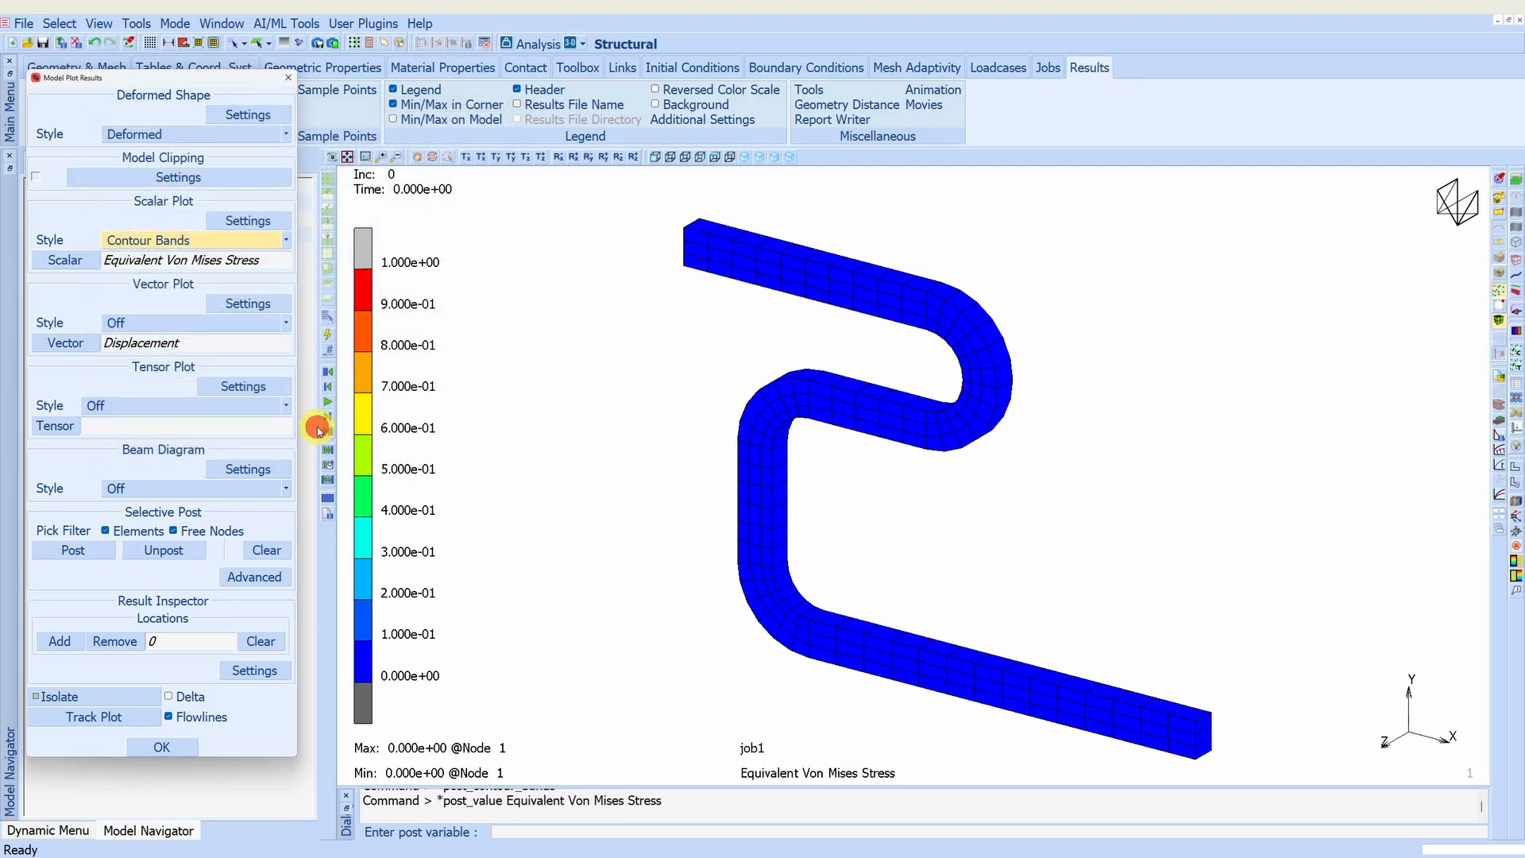
- Play the Equivalent Von Mises Stress results through the loading and unloading increments up to increment 200
{"action": "left_click", "coordinate": [328, 419]}
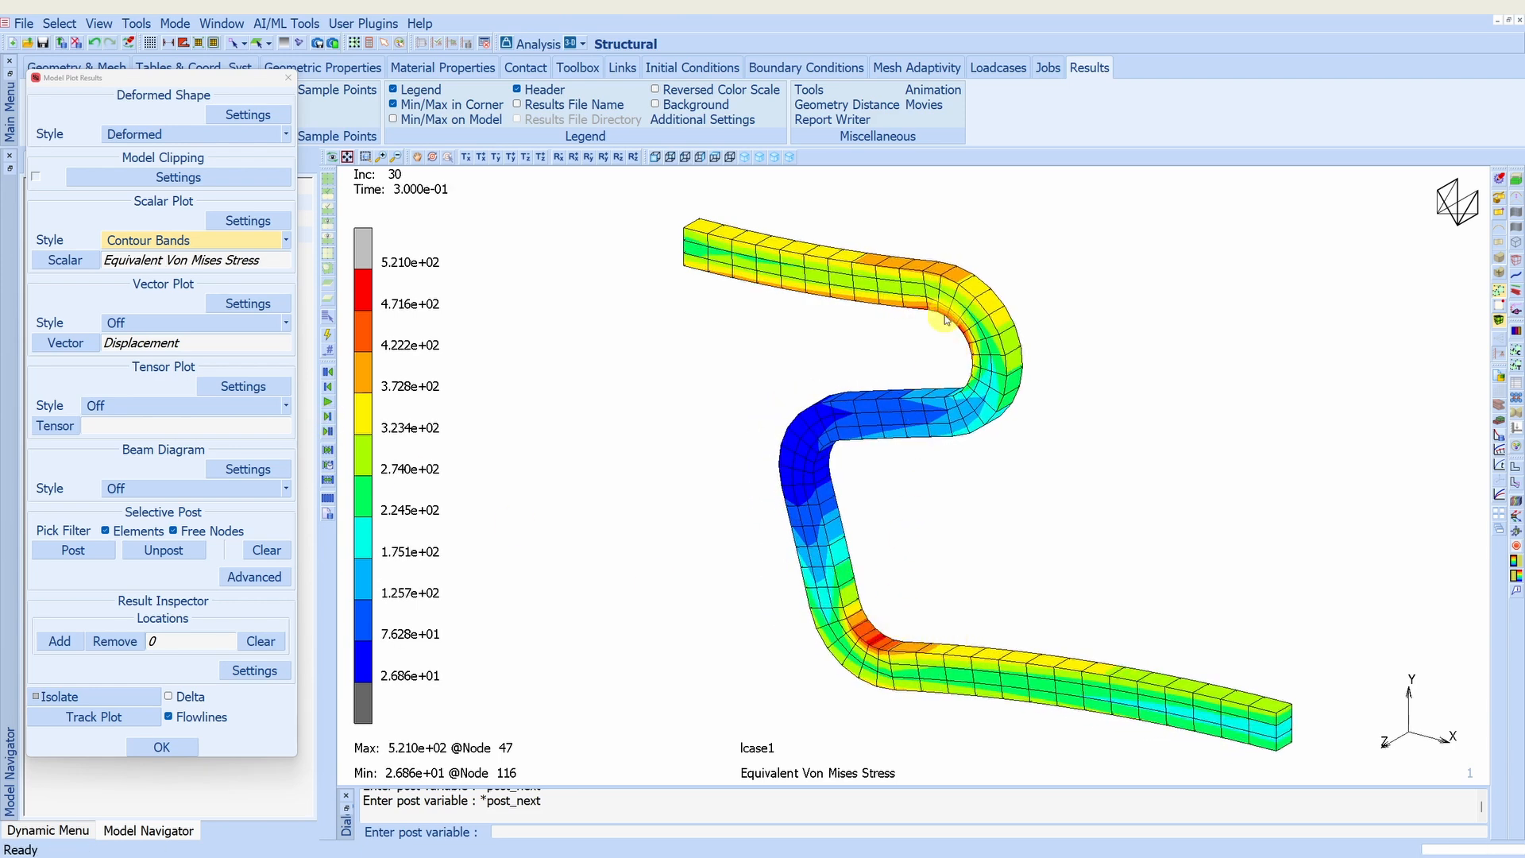
{"action": "left_click", "coordinate": [329, 417]}
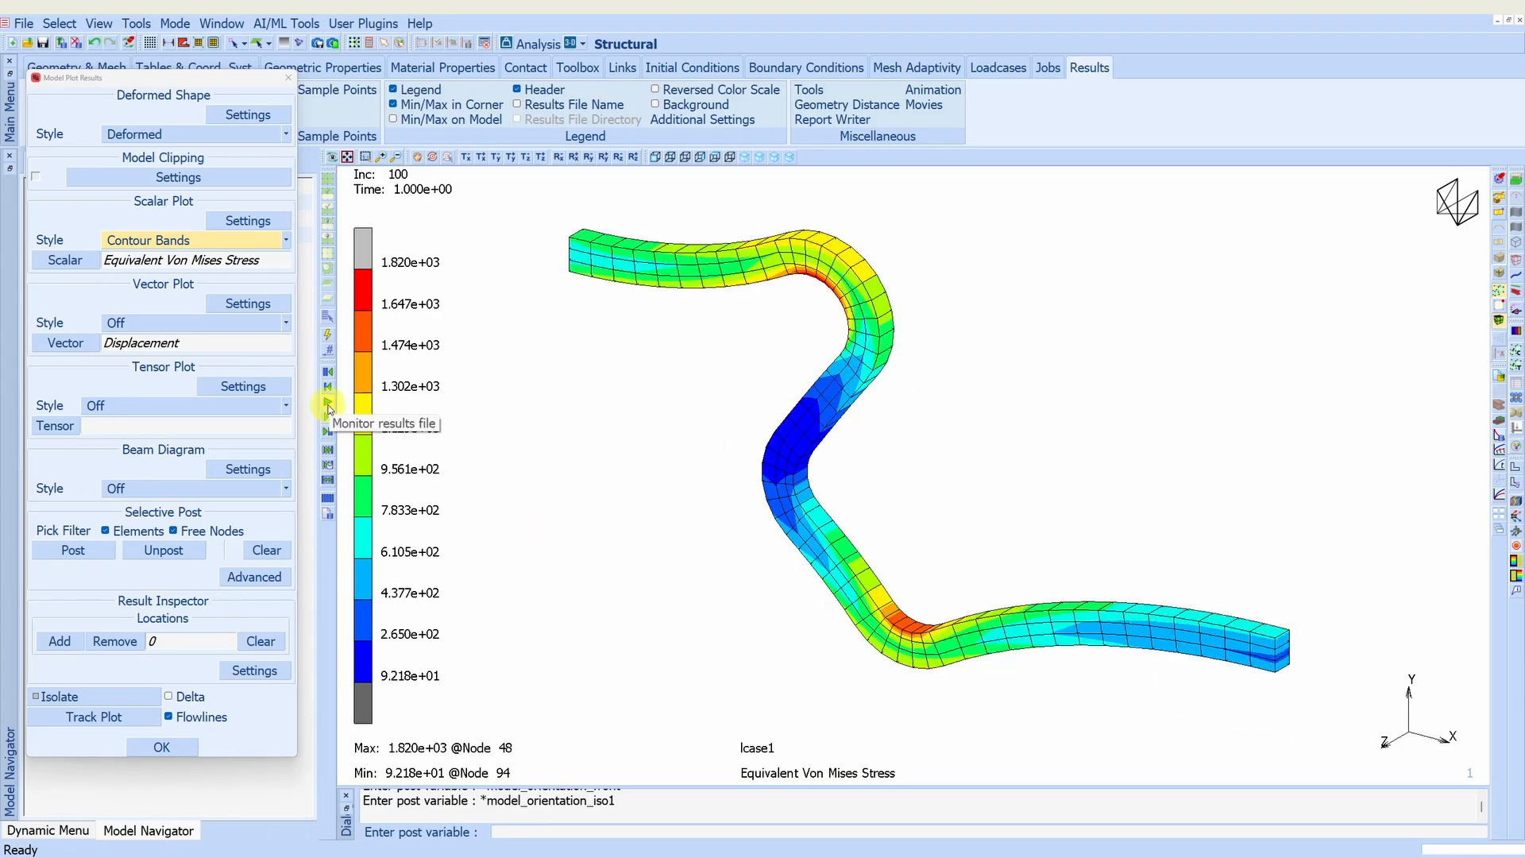
{"action": "left_click", "coordinate": [328, 405]}
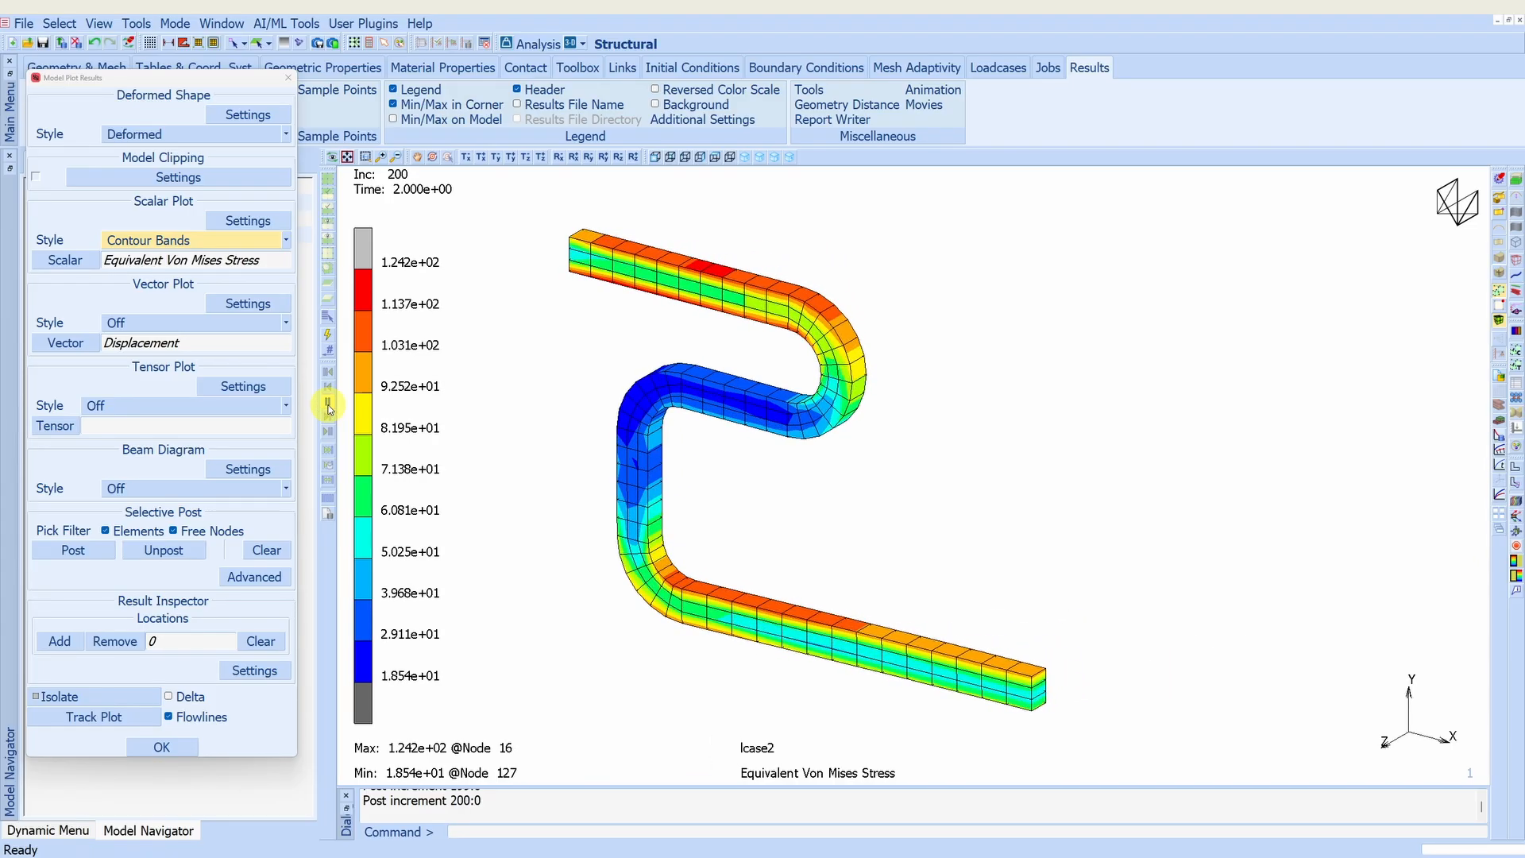
- Rewind the results and switch the contoured scalar to Volume Fraction of Martensite
{"action": "left_click", "coordinate": [90, 272]}
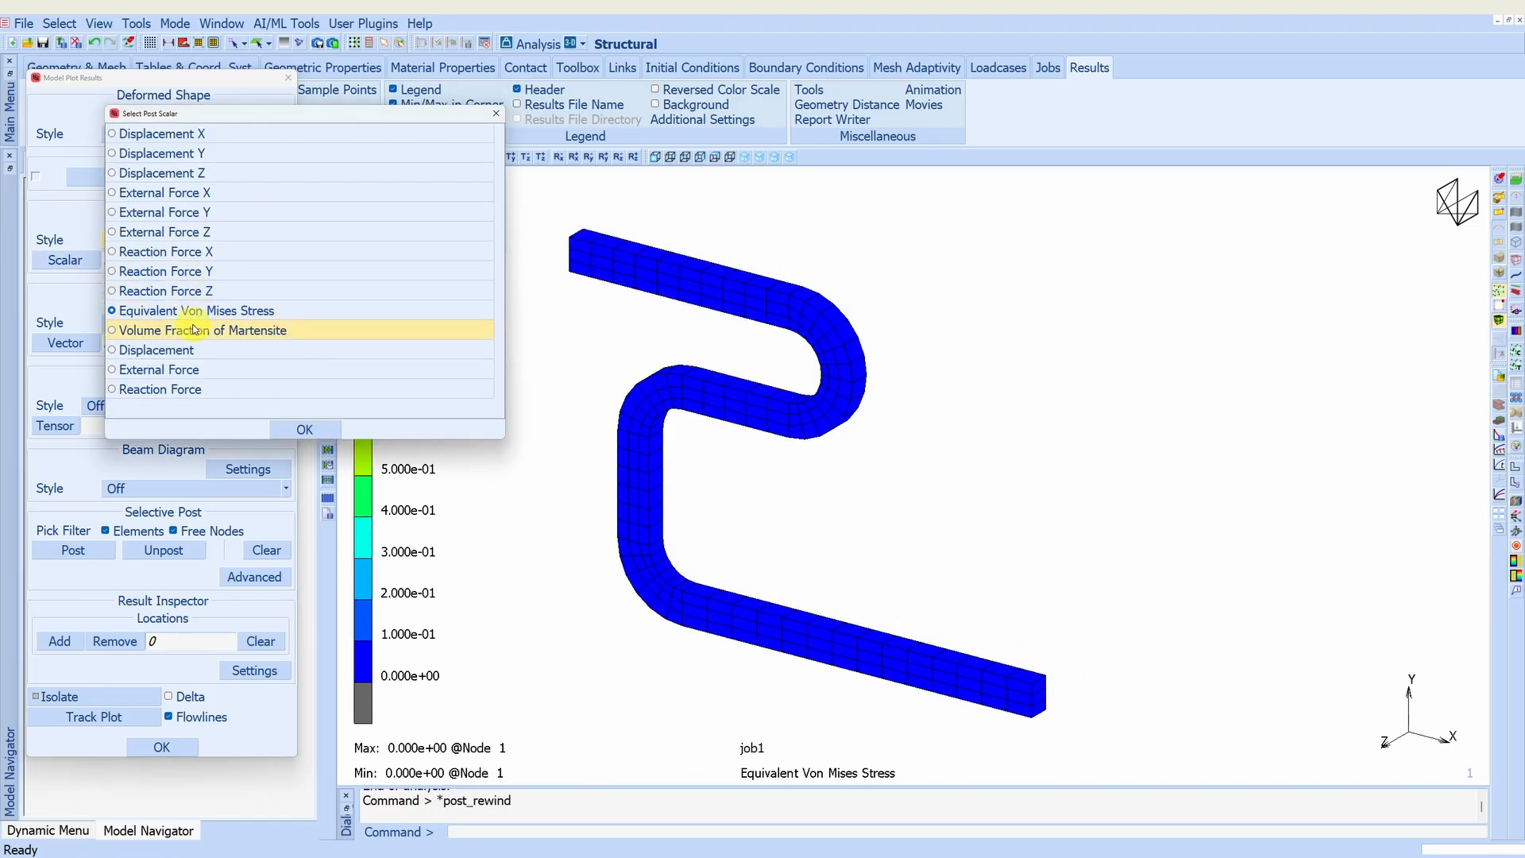
{"action": "left_click", "coordinate": [193, 328]}
{"action": "left_click", "coordinate": [306, 427]}
- Play the Volume Fraction of Martensite results through lcase1 and lcase2, pausing at increments 41 and 100 to examine the phase distribution
{"action": "left_click", "coordinate": [324, 418]}
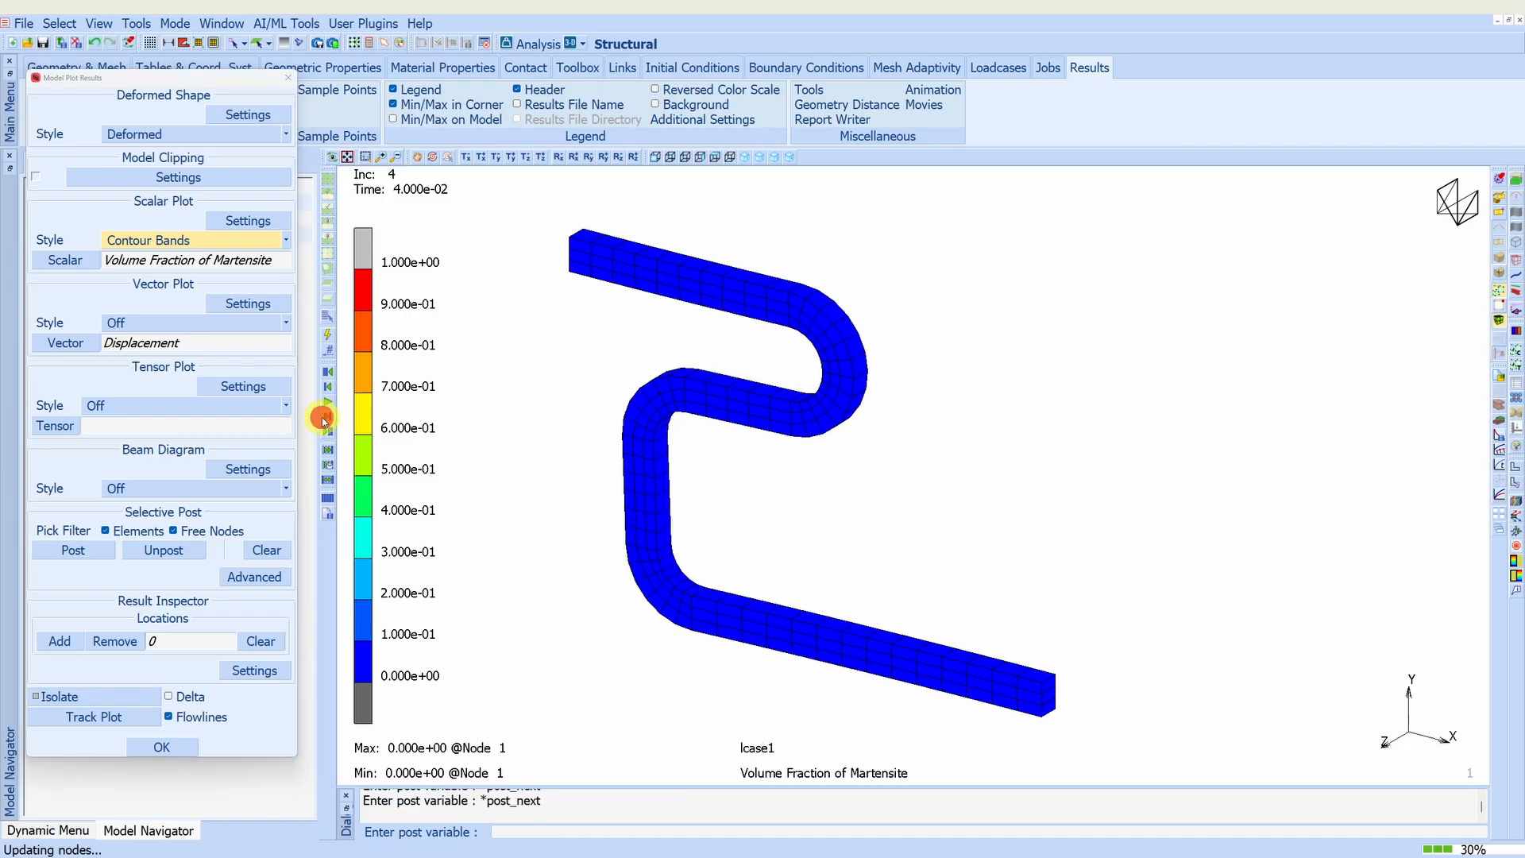
{"action": "left_click", "coordinate": [324, 419]}
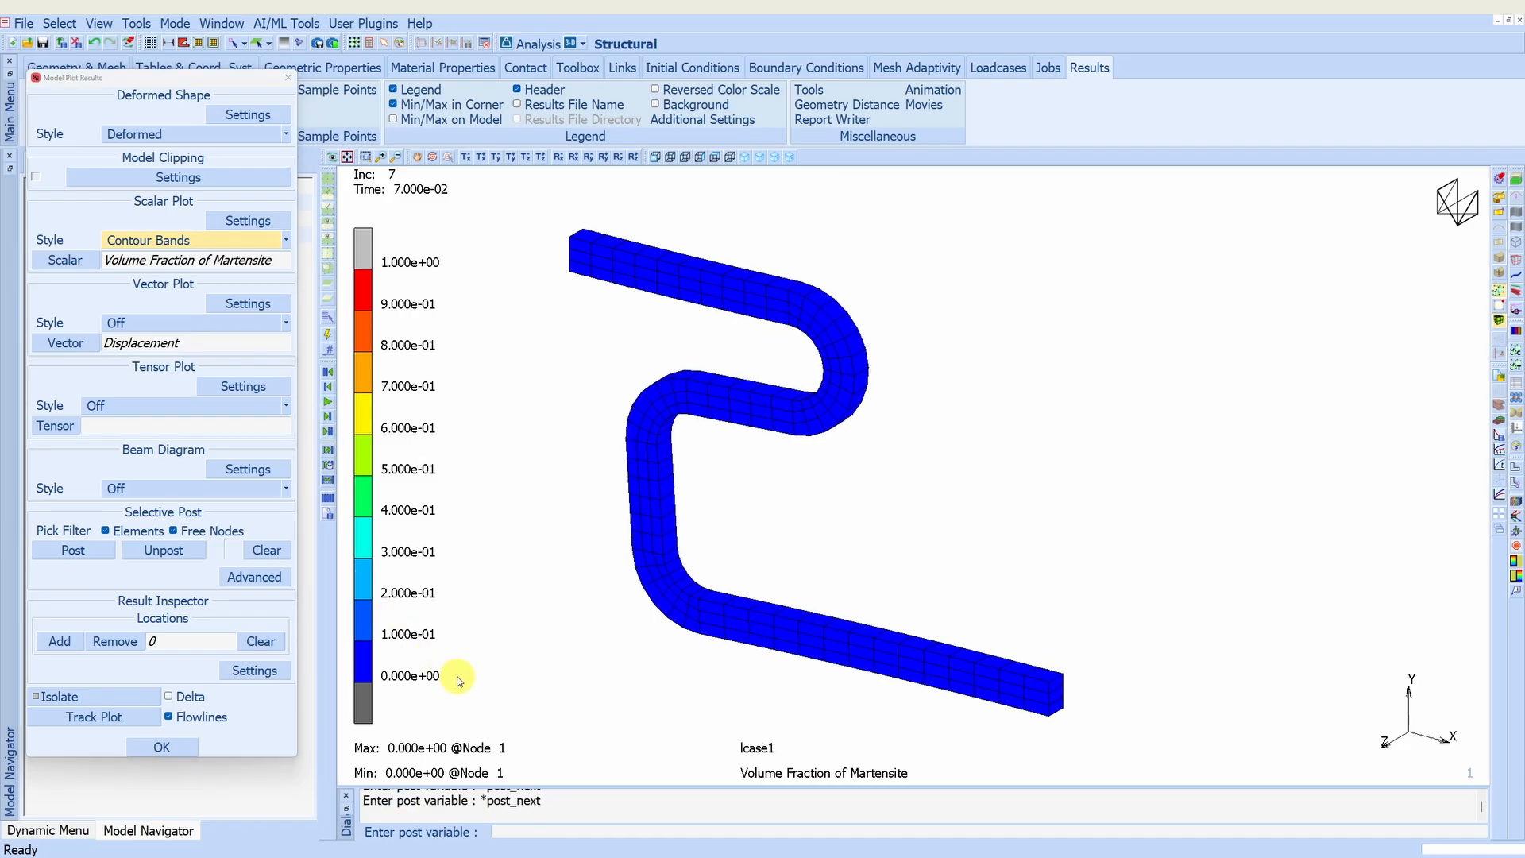
{"action": "left_click", "coordinate": [327, 405]}
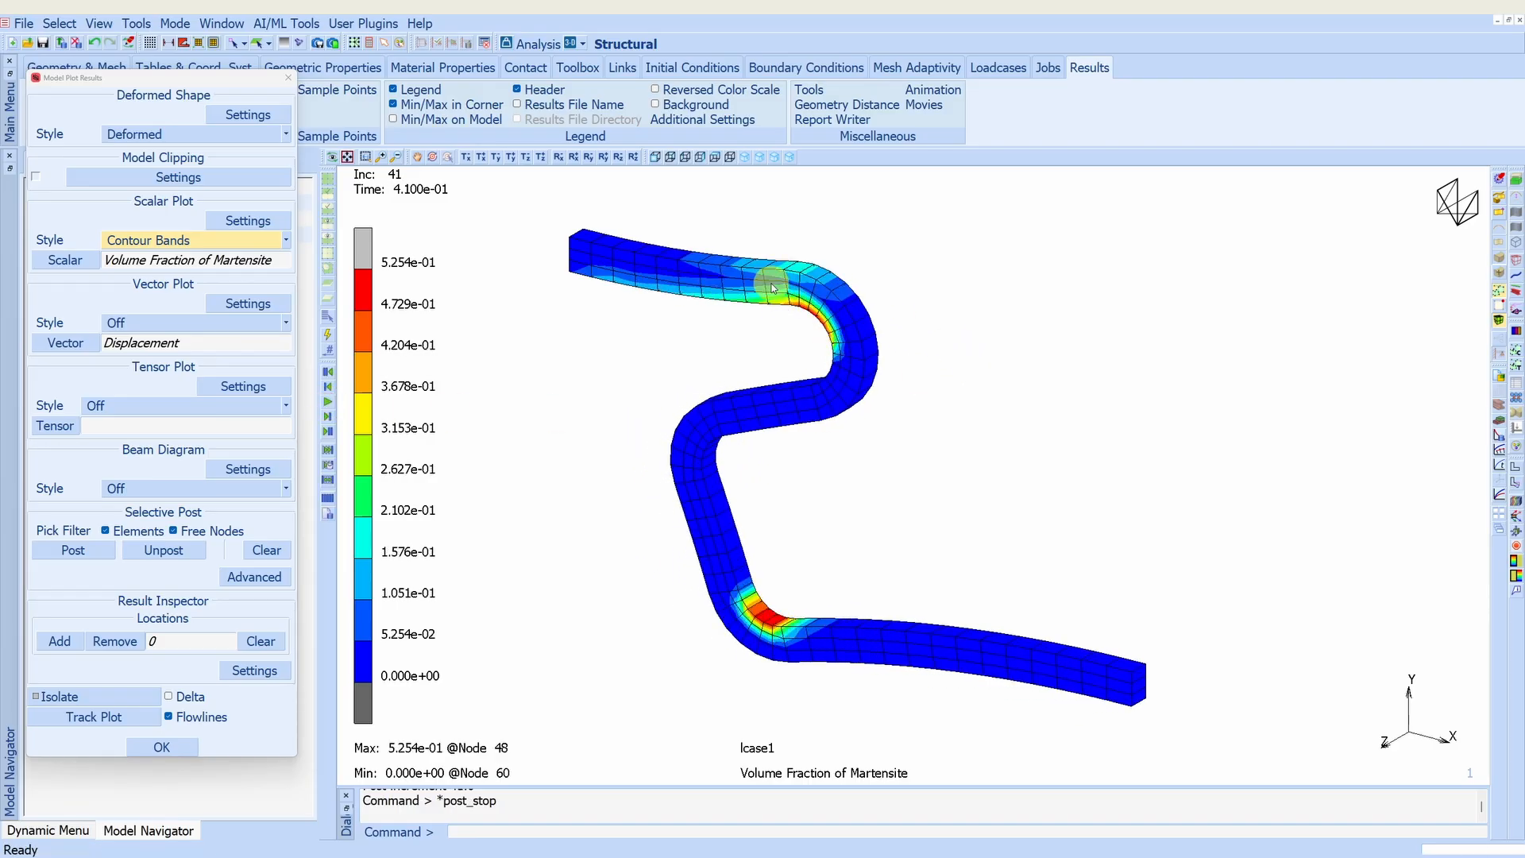
{"action": "left_click", "coordinate": [329, 406]}
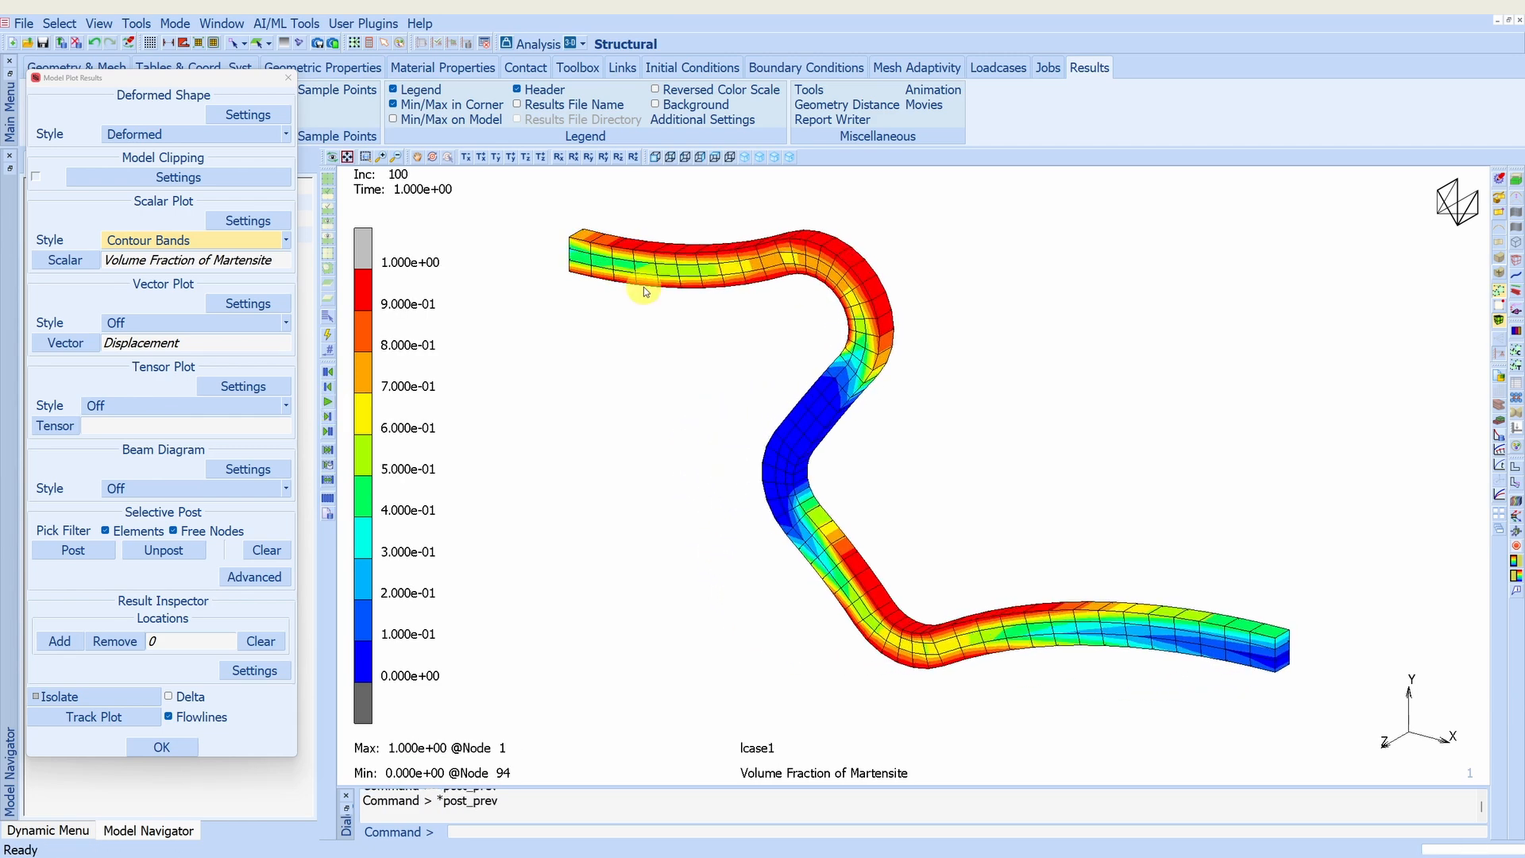
{"action": "left_click", "coordinate": [330, 406]}
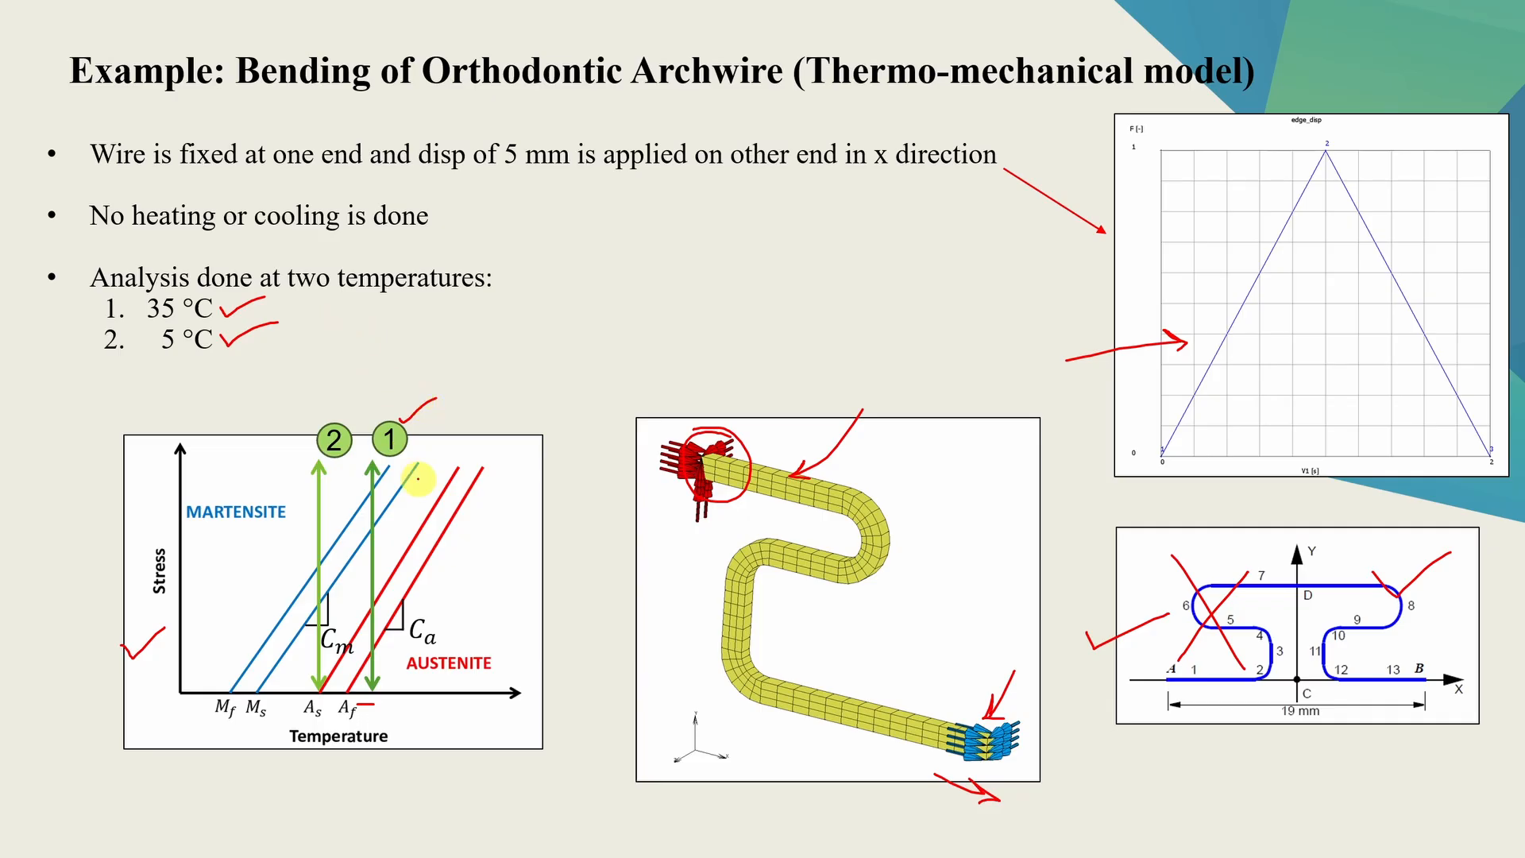
{"action": "left_click", "coordinate": [372, 608]}
{"action": "left_click_drag", "start_coordinate": [372, 608], "coordinate": [379, 608]}
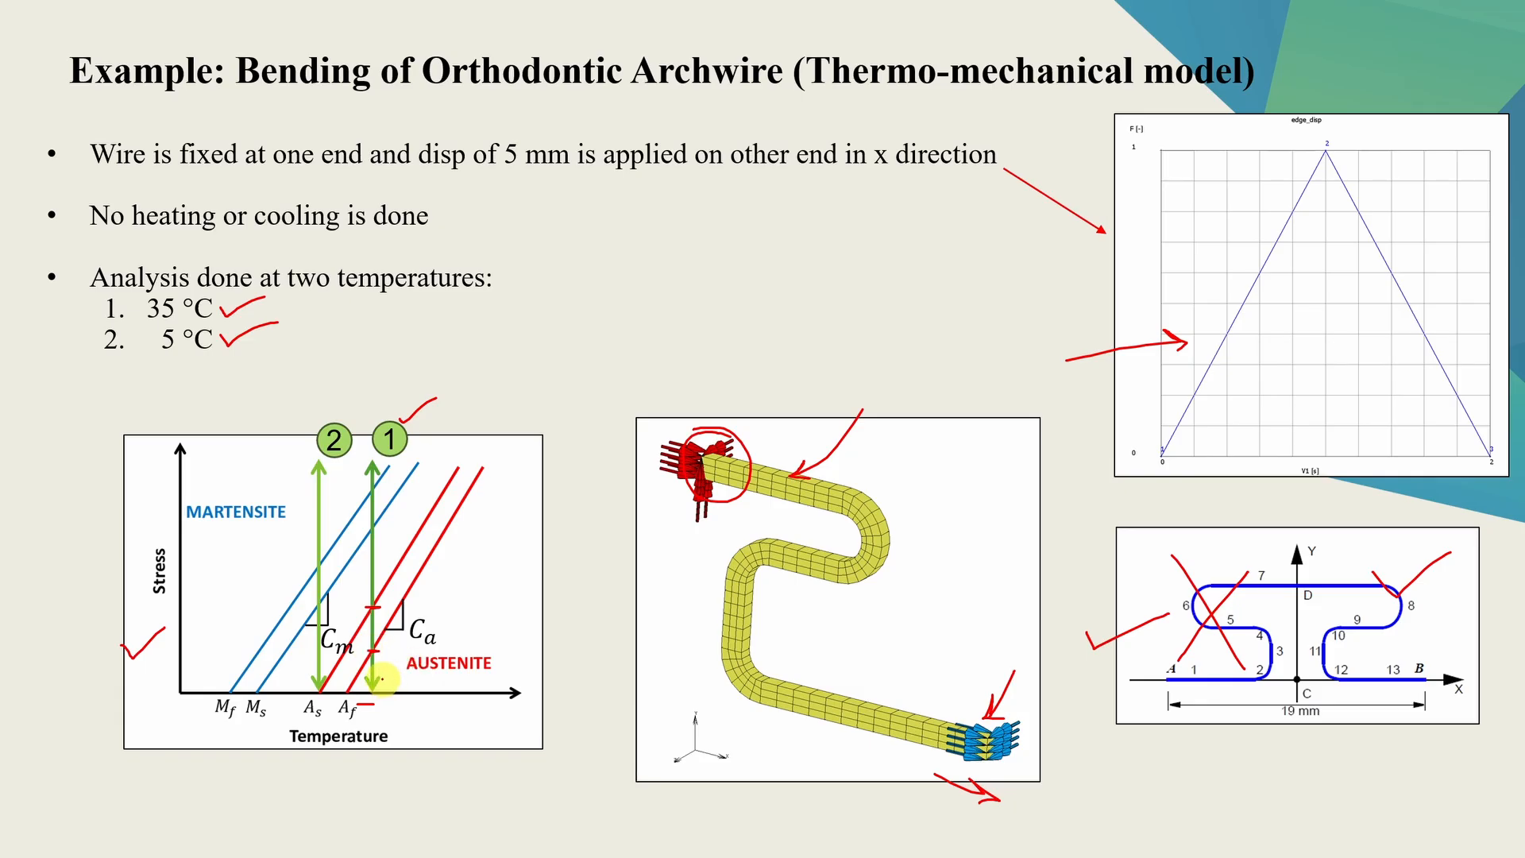
{"action": "left_click_drag", "start_coordinate": [383, 677], "coordinate": [379, 680]}
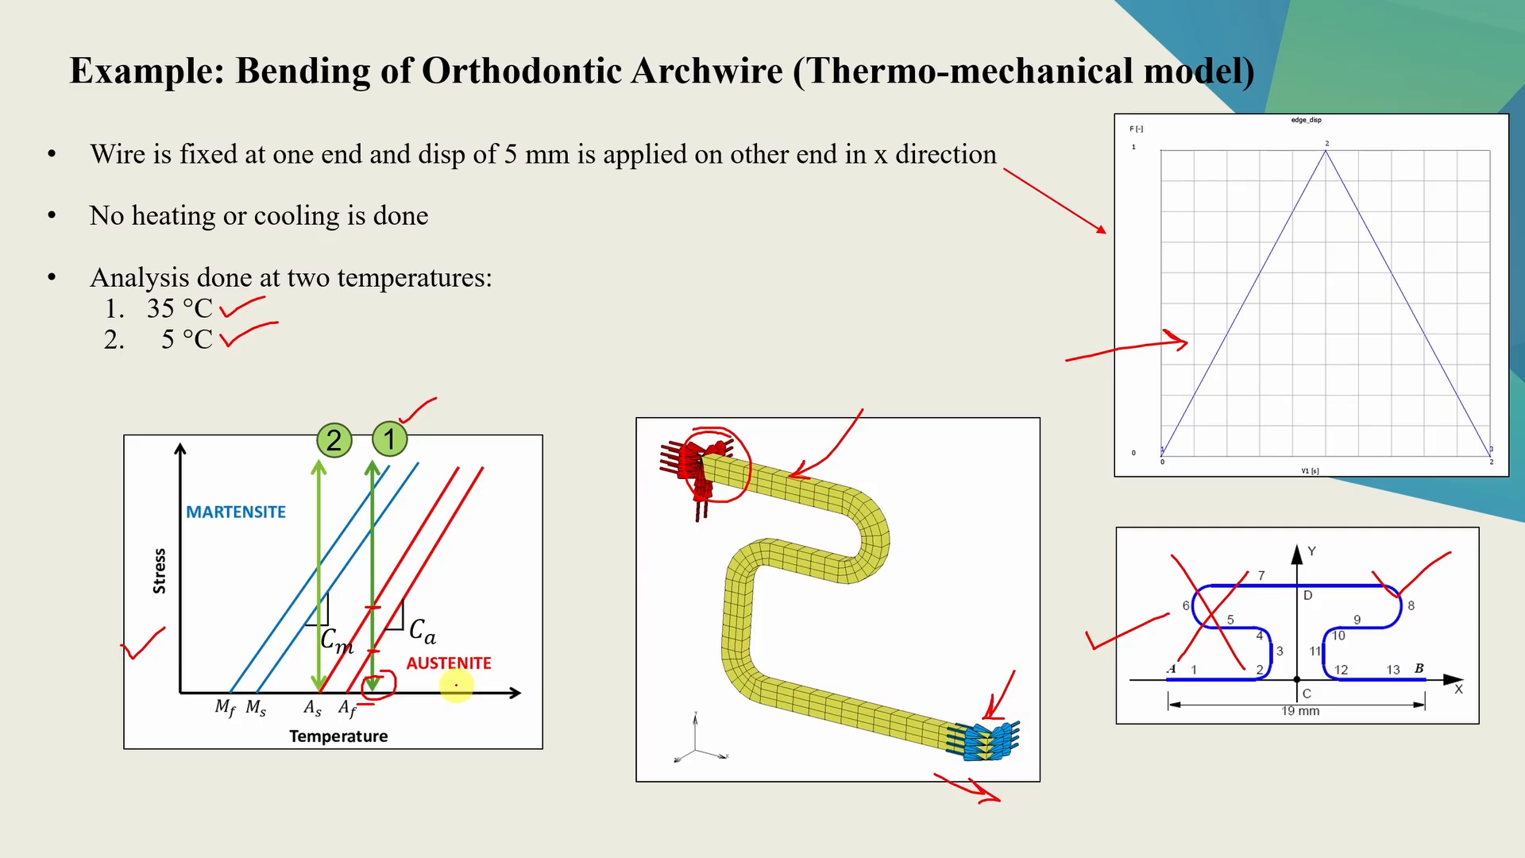
{"action": "mouse_move", "coordinate": [367, 575]}
{"action": "left_mouse_down"}
{"action": "mouse_move", "coordinate": [329, 579]}
{"action": "mouse_move", "coordinate": [343, 592]}
{"action": "left_mouse_up"}
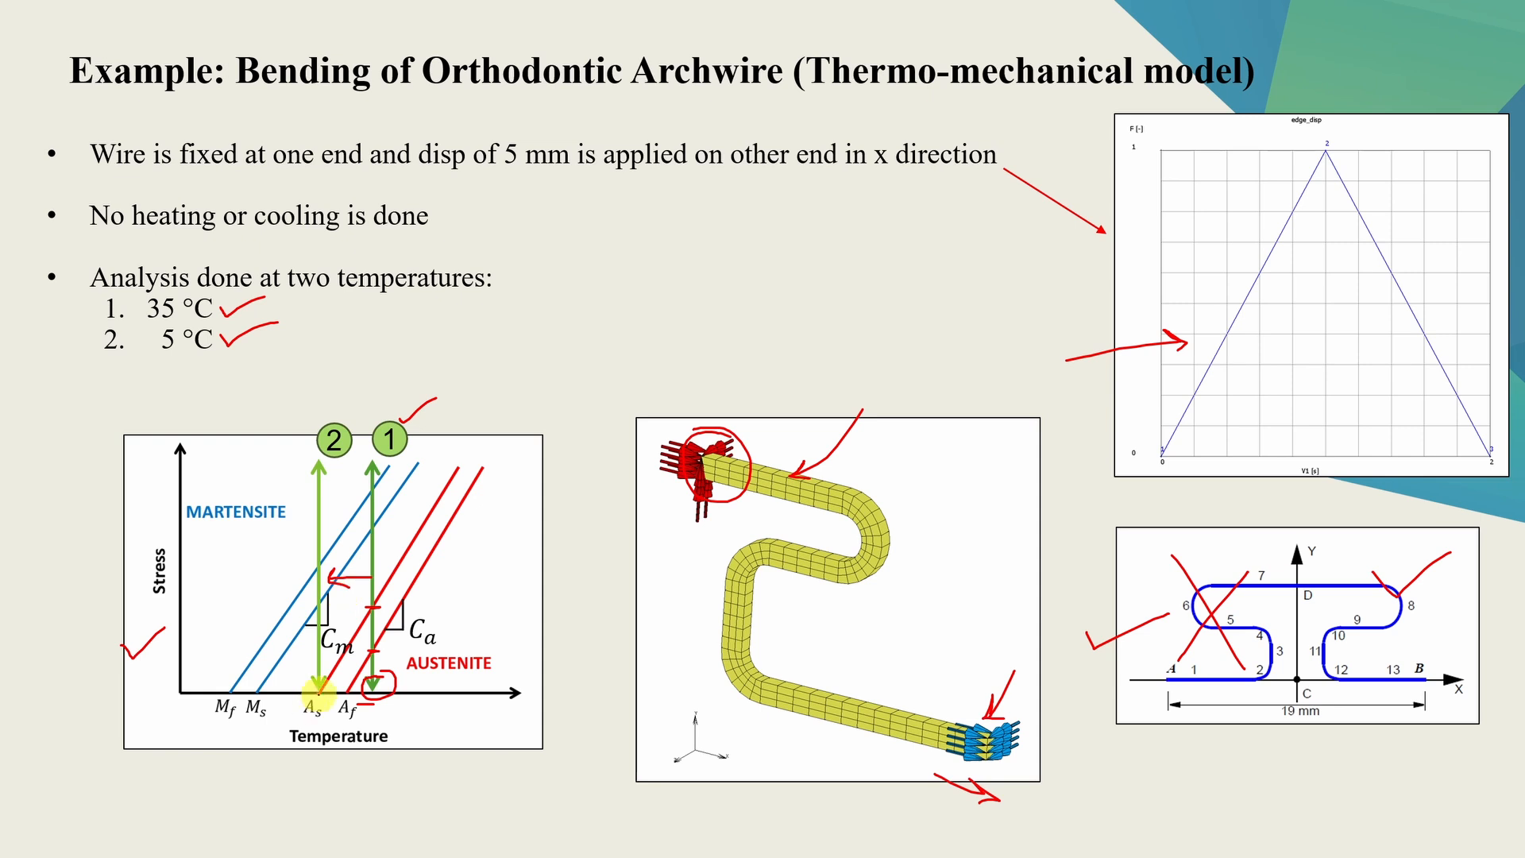
{"action": "mouse_move", "coordinate": [320, 685]}
{"action": "left_mouse_down"}
{"action": "mouse_move", "coordinate": [326, 695]}
{"action": "mouse_move", "coordinate": [316, 687]}
{"action": "left_mouse_up"}
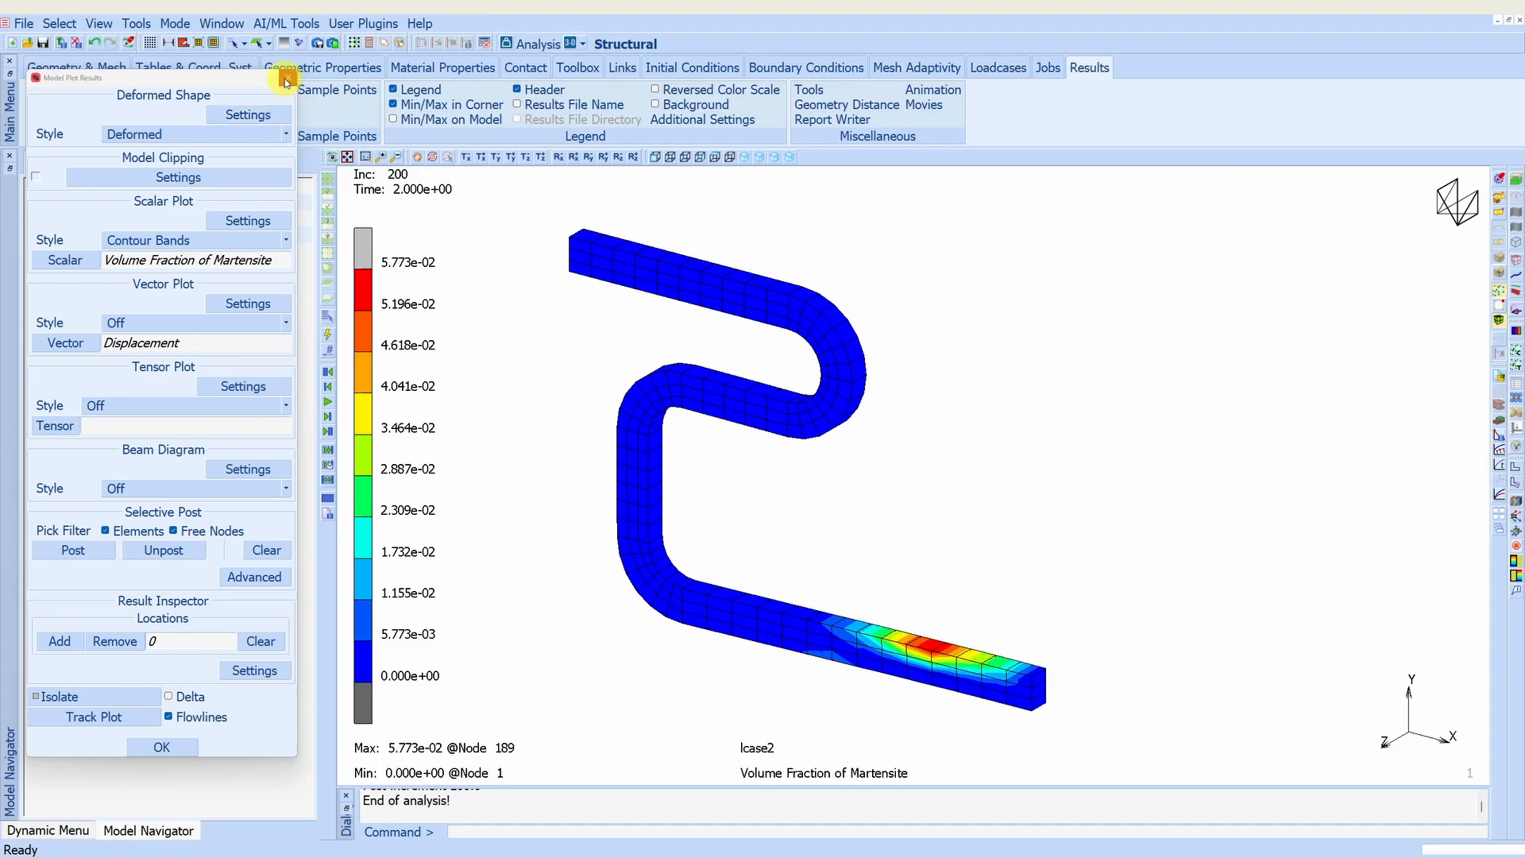
- Close the results and set the temperature of the initial condition temp to 5 °C
{"action": "left_click", "coordinate": [286, 81]}
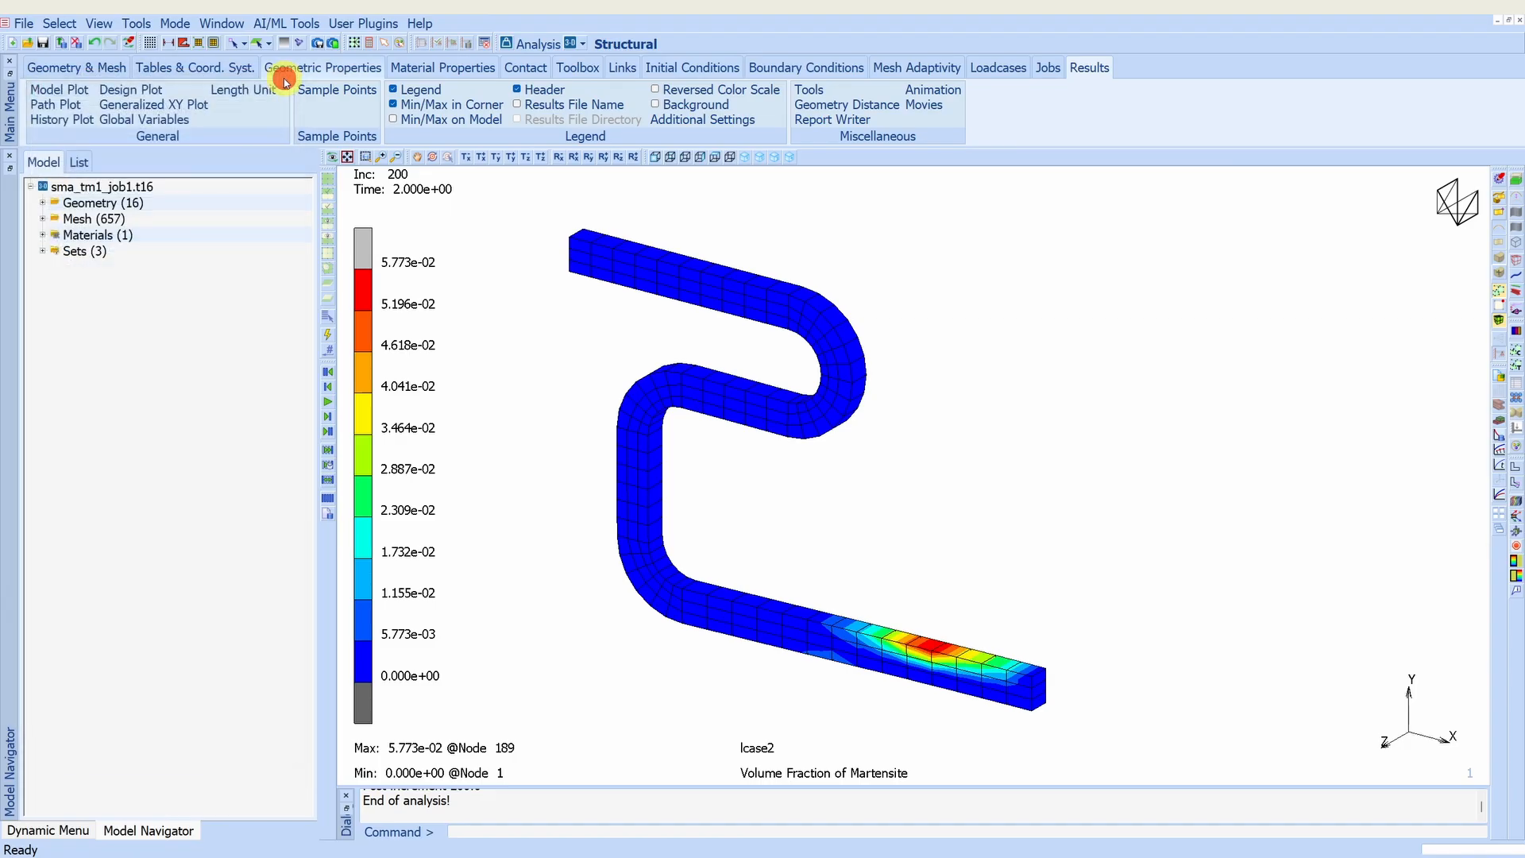
{"action": "left_click", "coordinate": [78, 44]}
{"action": "double_click", "coordinate": [103, 411]}
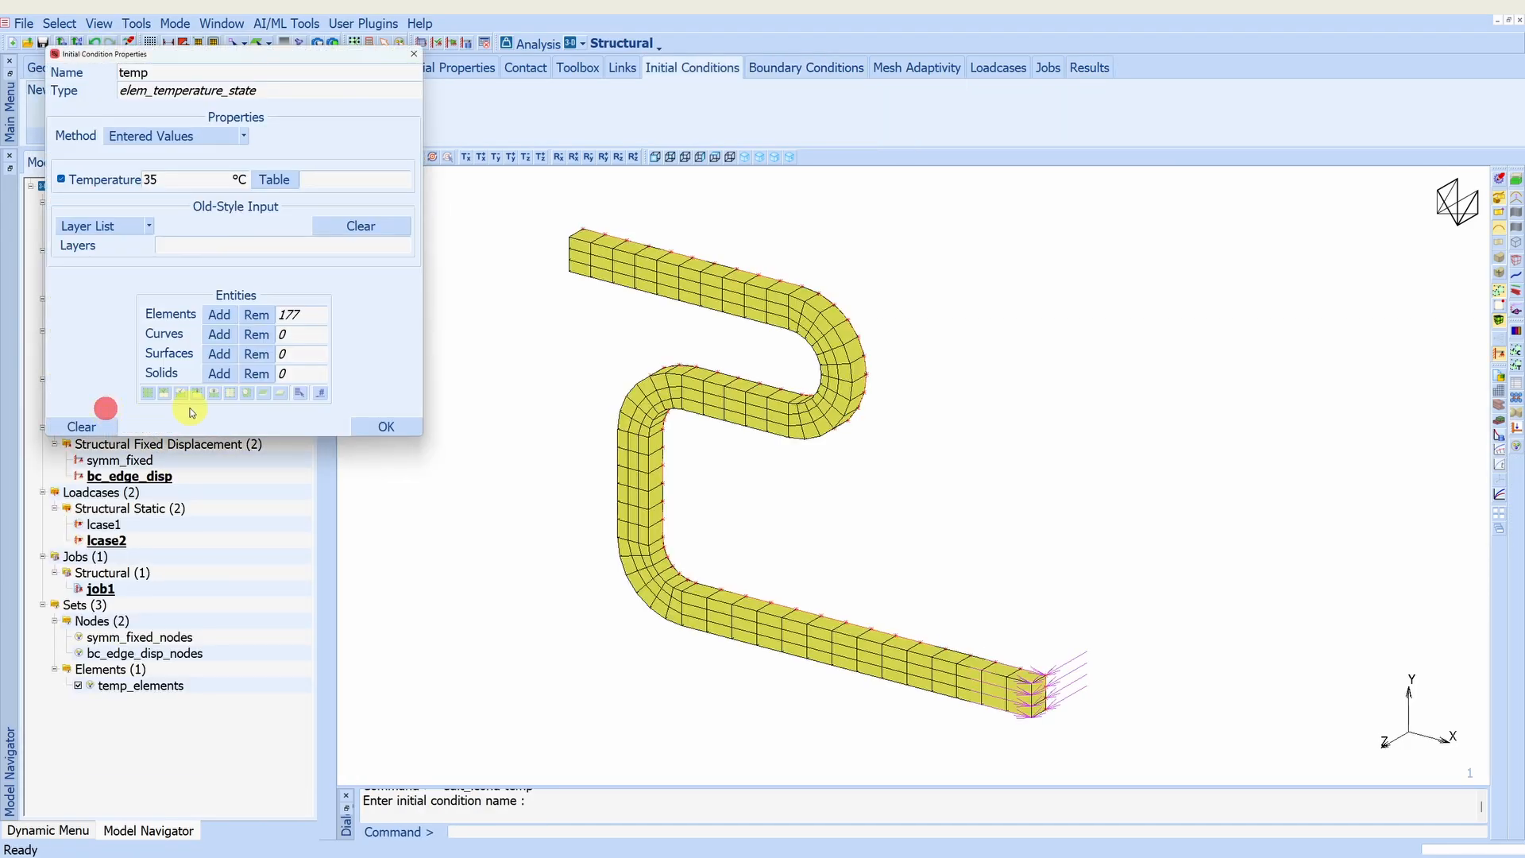
{"action": "left_click", "coordinate": [147, 178]}
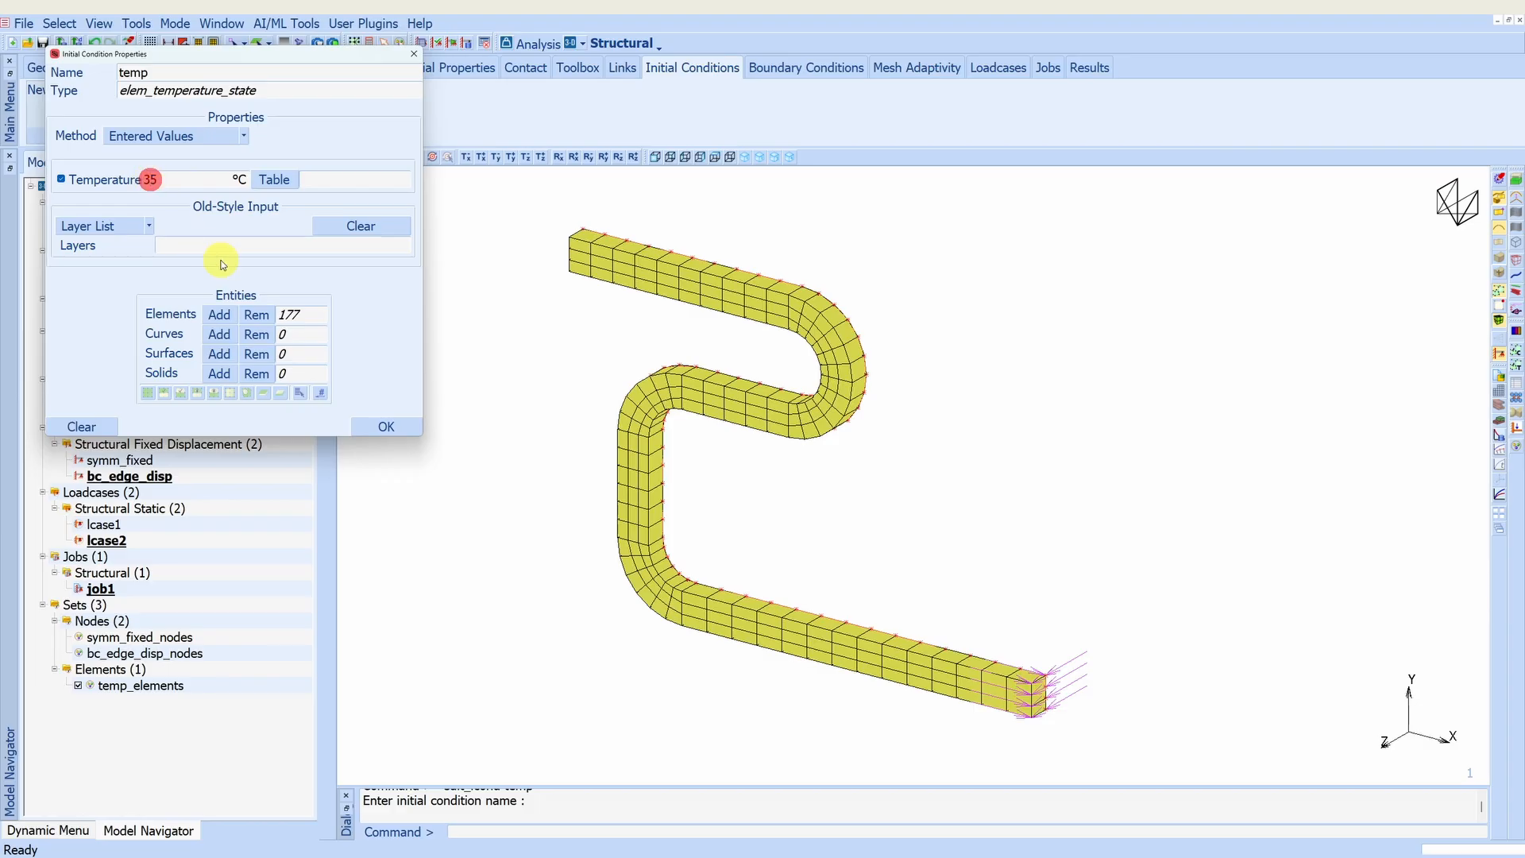
{"action": "key", "text": "BackSpace"}
{"action": "left_click", "coordinate": [386, 427]}
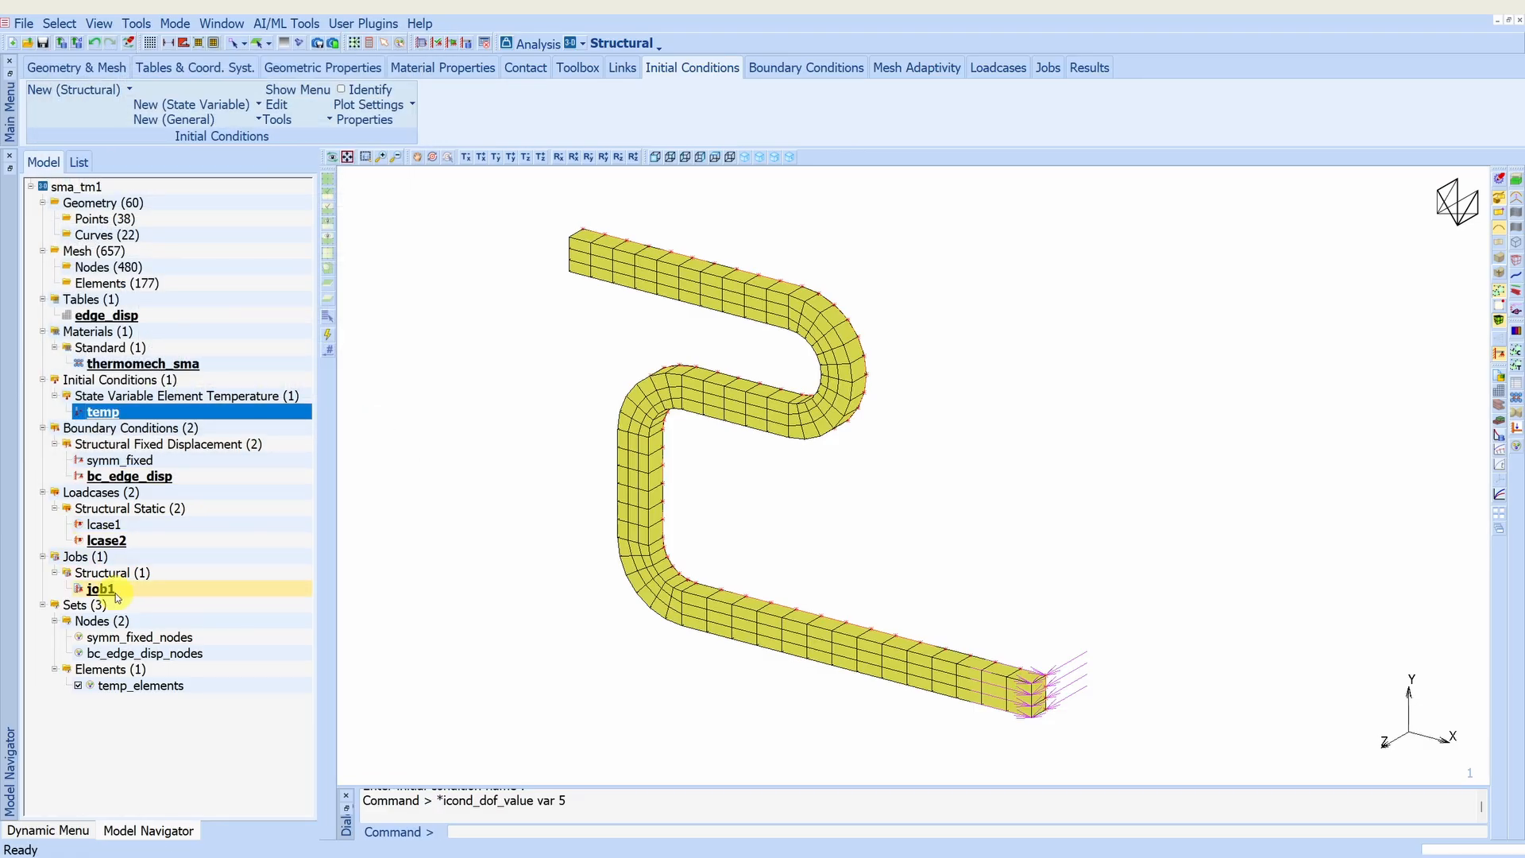
- Resubmit job1 to run the structural analysis with the changed initial temperature
{"action": "left_click", "coordinate": [103, 588]}
{"action": "double_click", "coordinate": [103, 588]}
{"action": "left_click", "coordinate": [403, 672]}
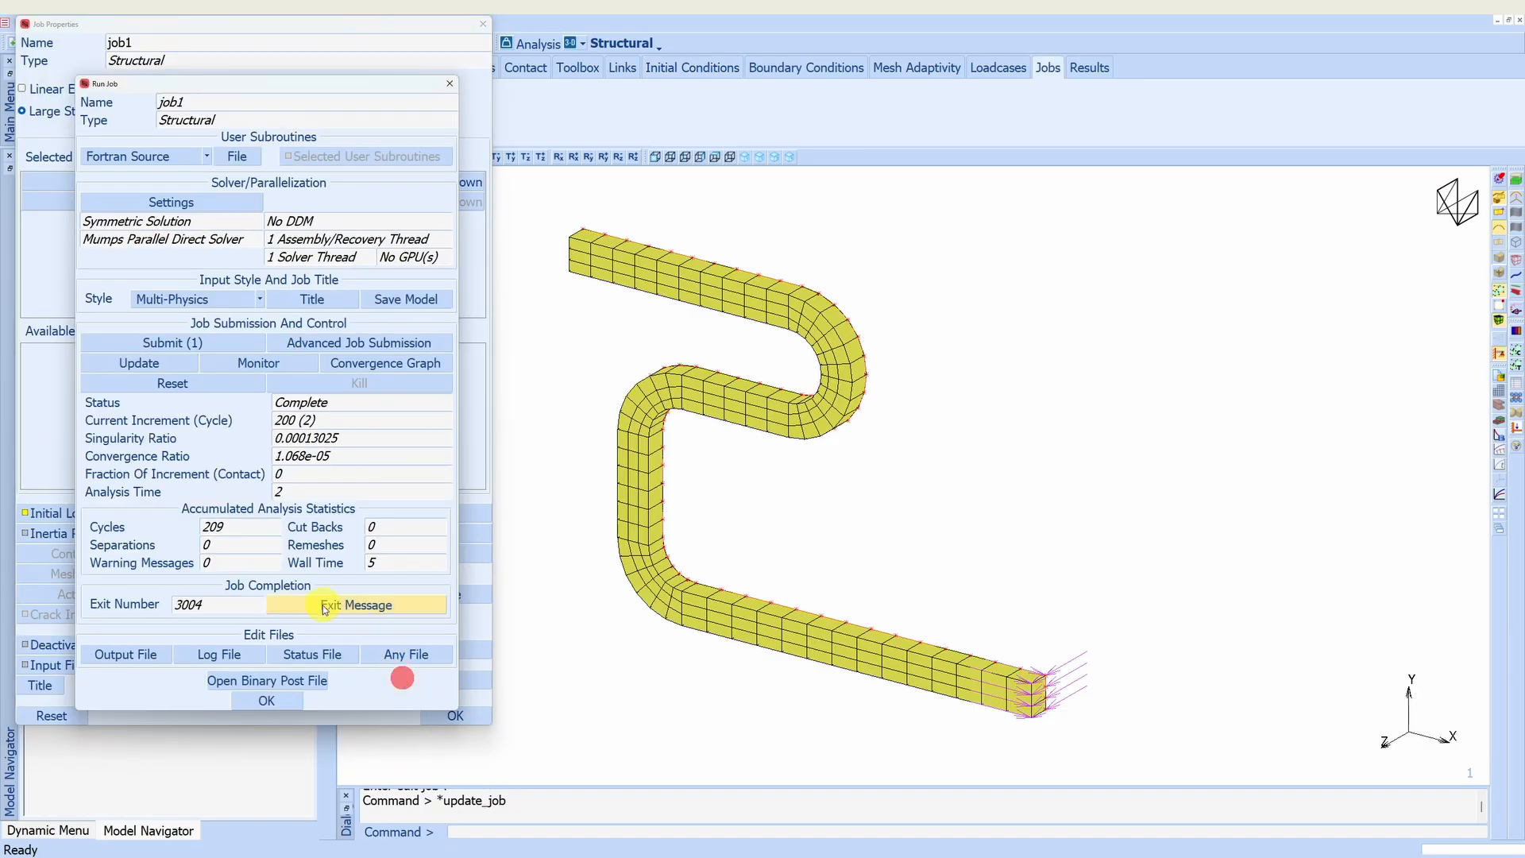
{"action": "left_click", "coordinate": [190, 342]}
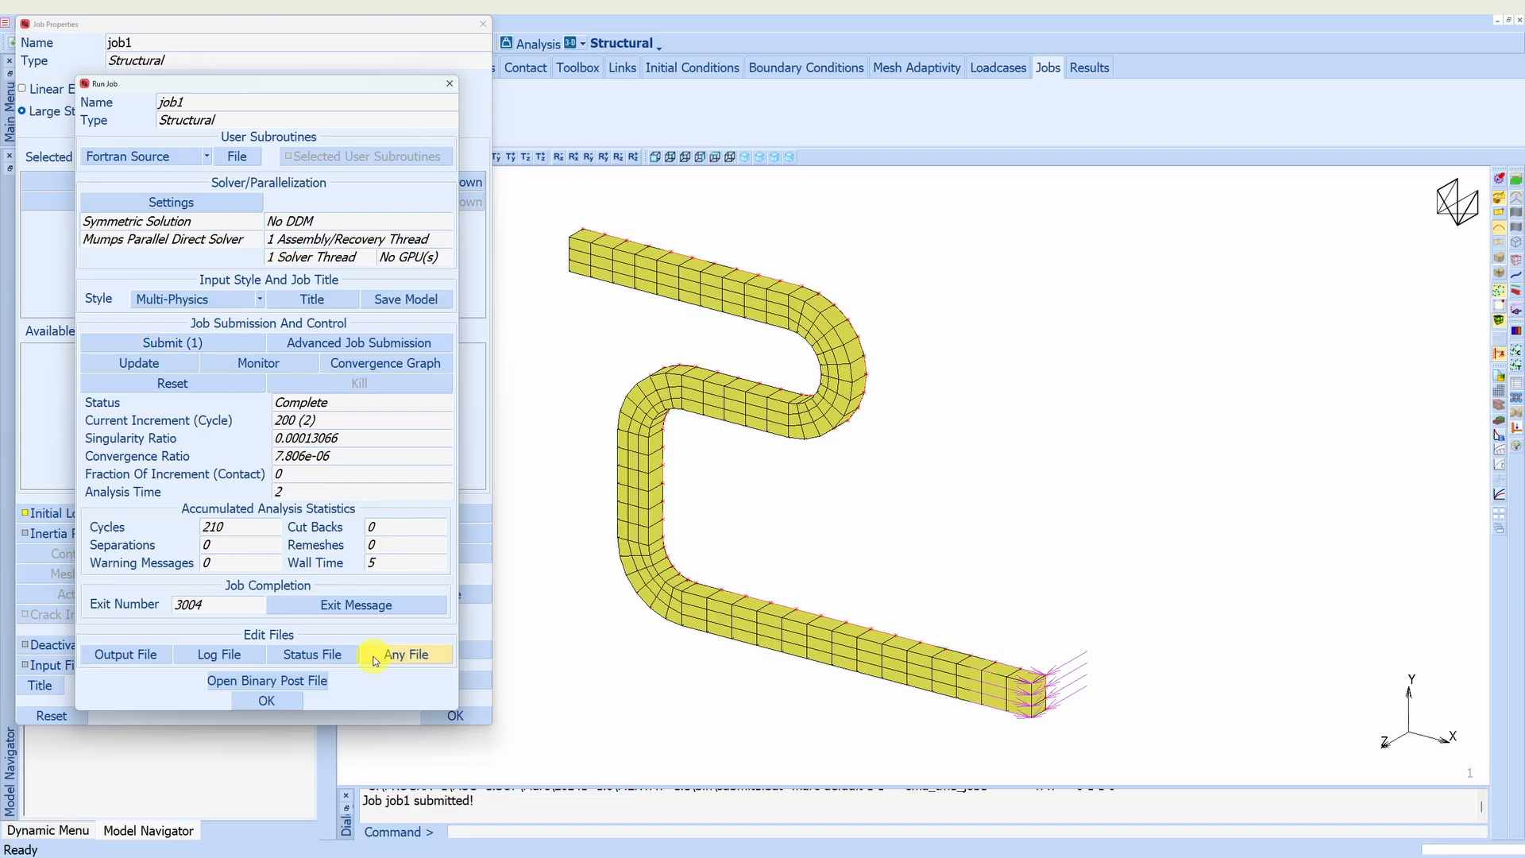
- Open the rerun's results, show Volume Fraction of Martensite as contour bands and play the increments, pausing at increment 100
{"action": "left_click", "coordinate": [315, 681]}
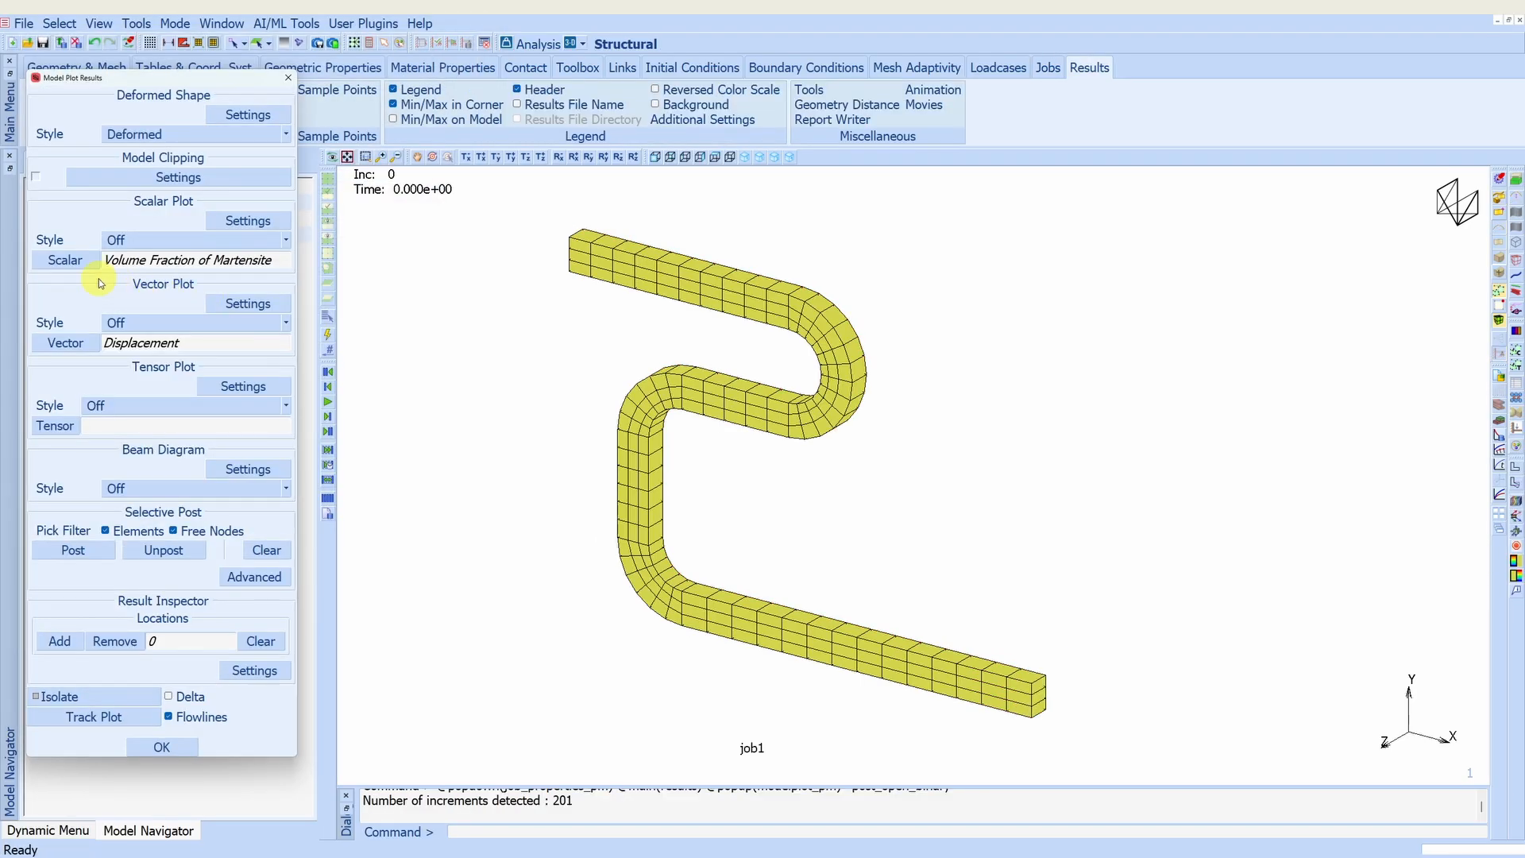
{"action": "left_click", "coordinate": [149, 241]}
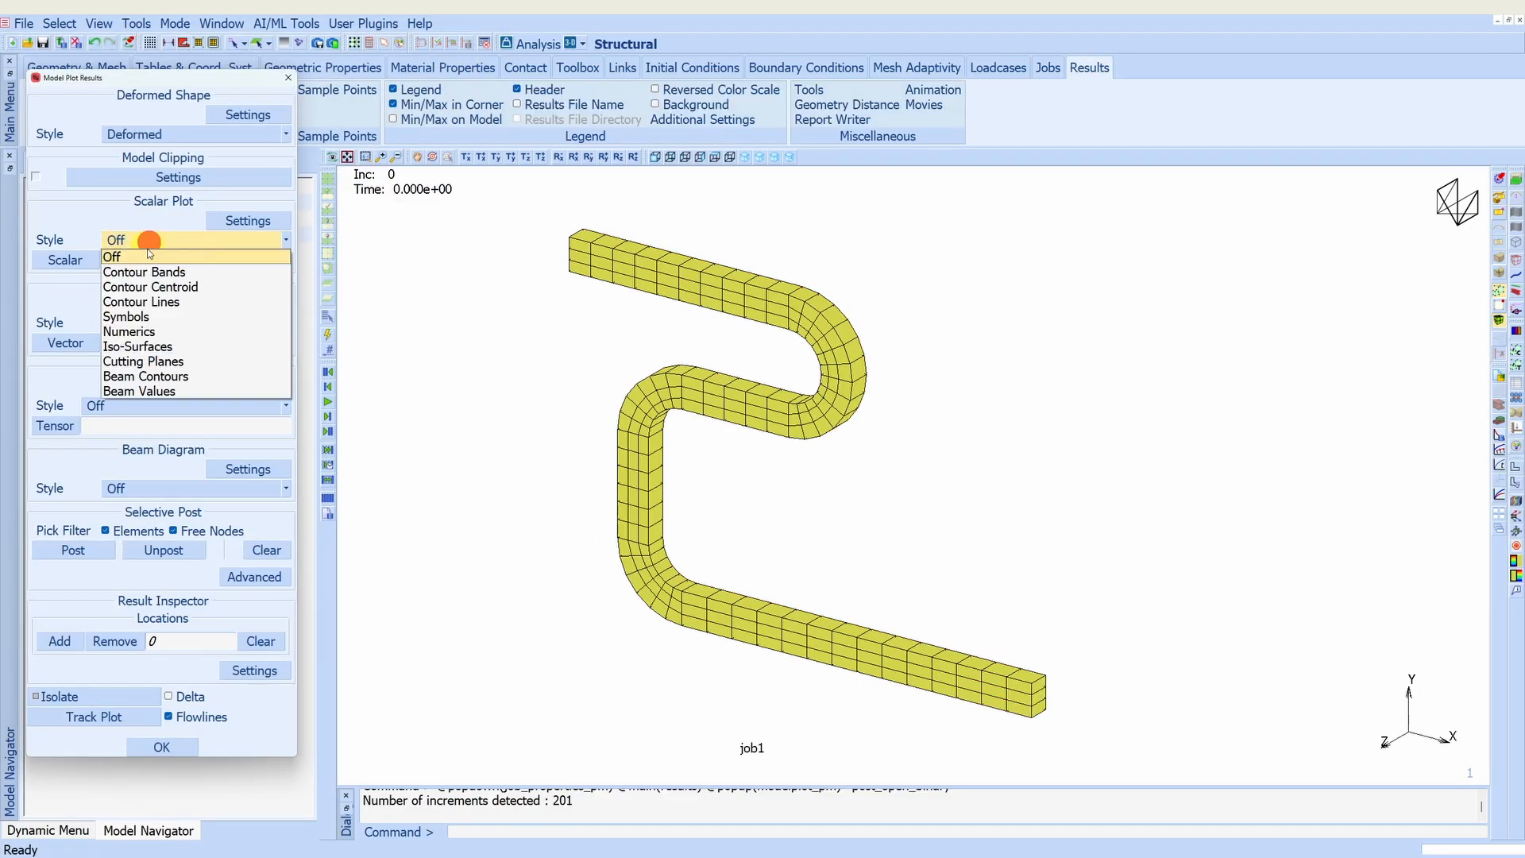
{"action": "left_click", "coordinate": [147, 271]}
{"action": "left_click", "coordinate": [327, 401]}
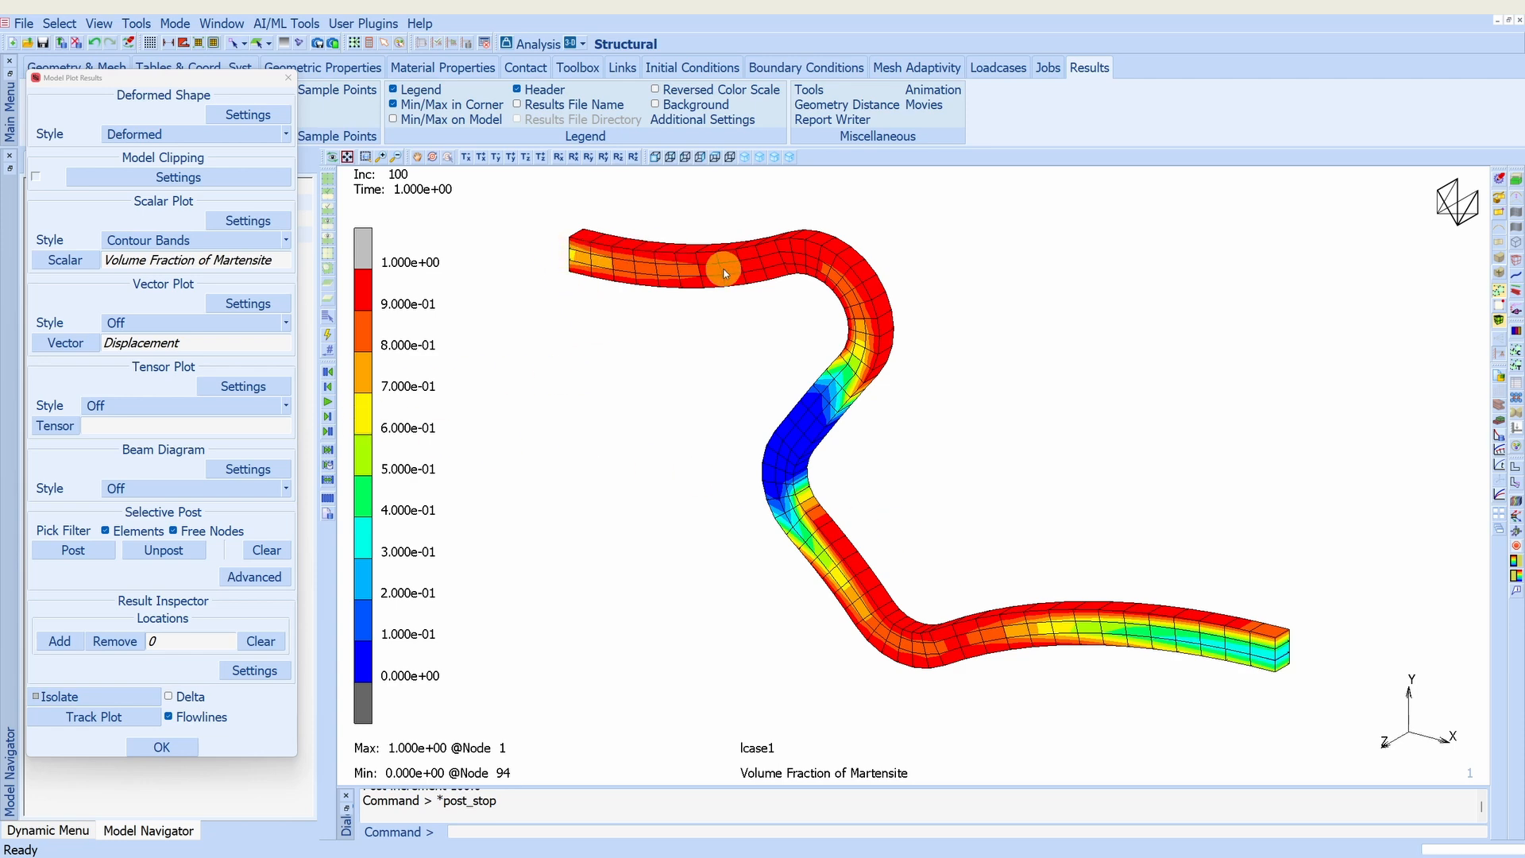
{"action": "left_click", "coordinate": [326, 405]}
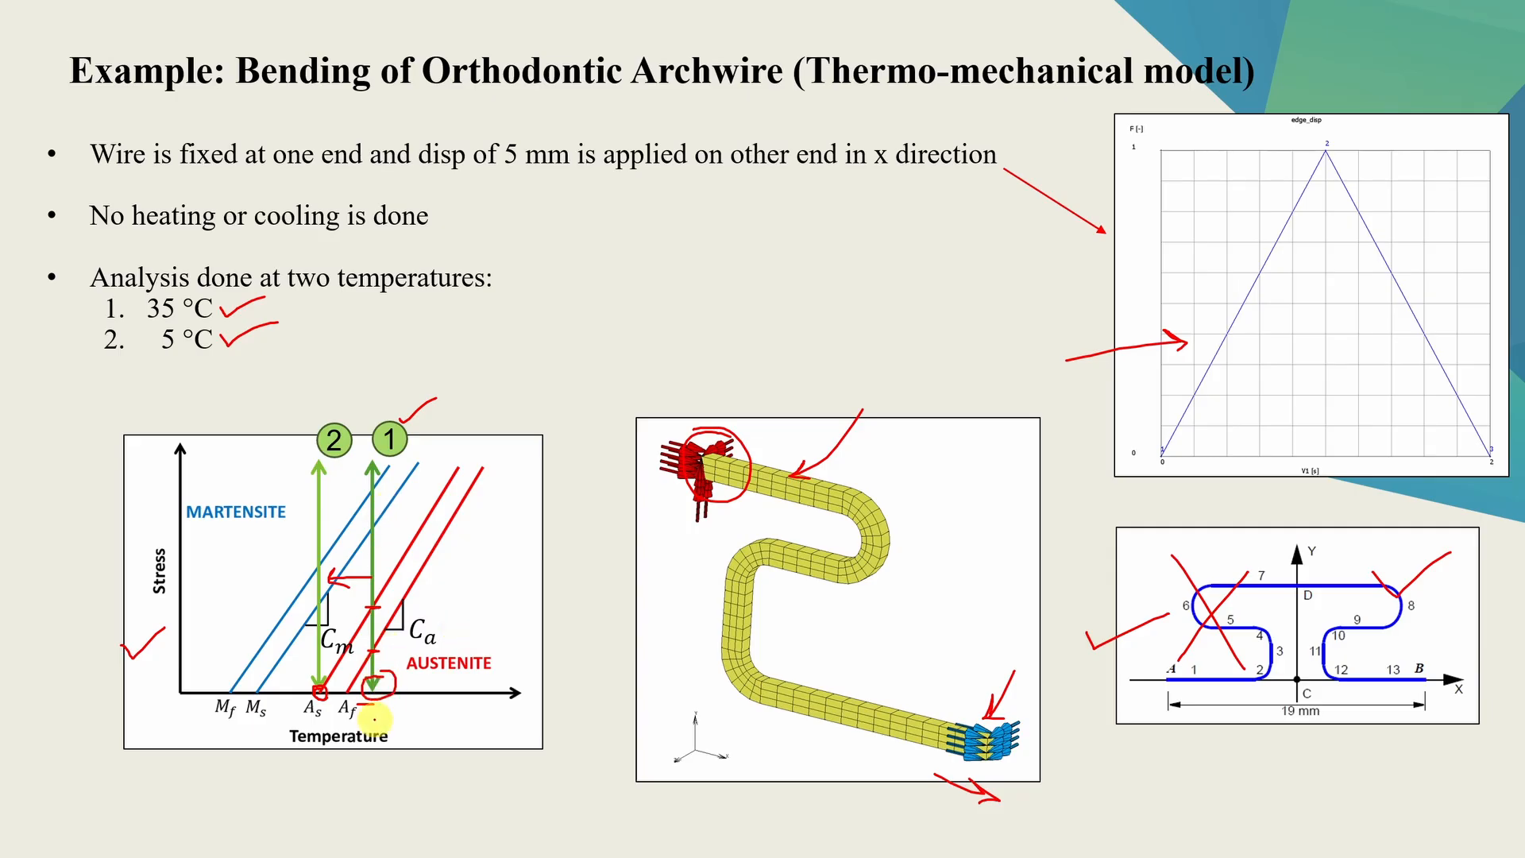
{"action": "mouse_move", "coordinate": [339, 728]}
{"action": "left_mouse_down"}
{"action": "mouse_move", "coordinate": [371, 729]}
{"action": "mouse_move", "coordinate": [357, 735]}
{"action": "left_mouse_up"}
{"action": "mouse_move", "coordinate": [529, 684]}
{"action": "left_mouse_down"}
{"action": "mouse_move", "coordinate": [400, 674]}
{"action": "mouse_move", "coordinate": [353, 711]}
{"action": "mouse_move", "coordinate": [530, 697]}
{"action": "mouse_move", "coordinate": [523, 682]}
{"action": "left_mouse_up"}
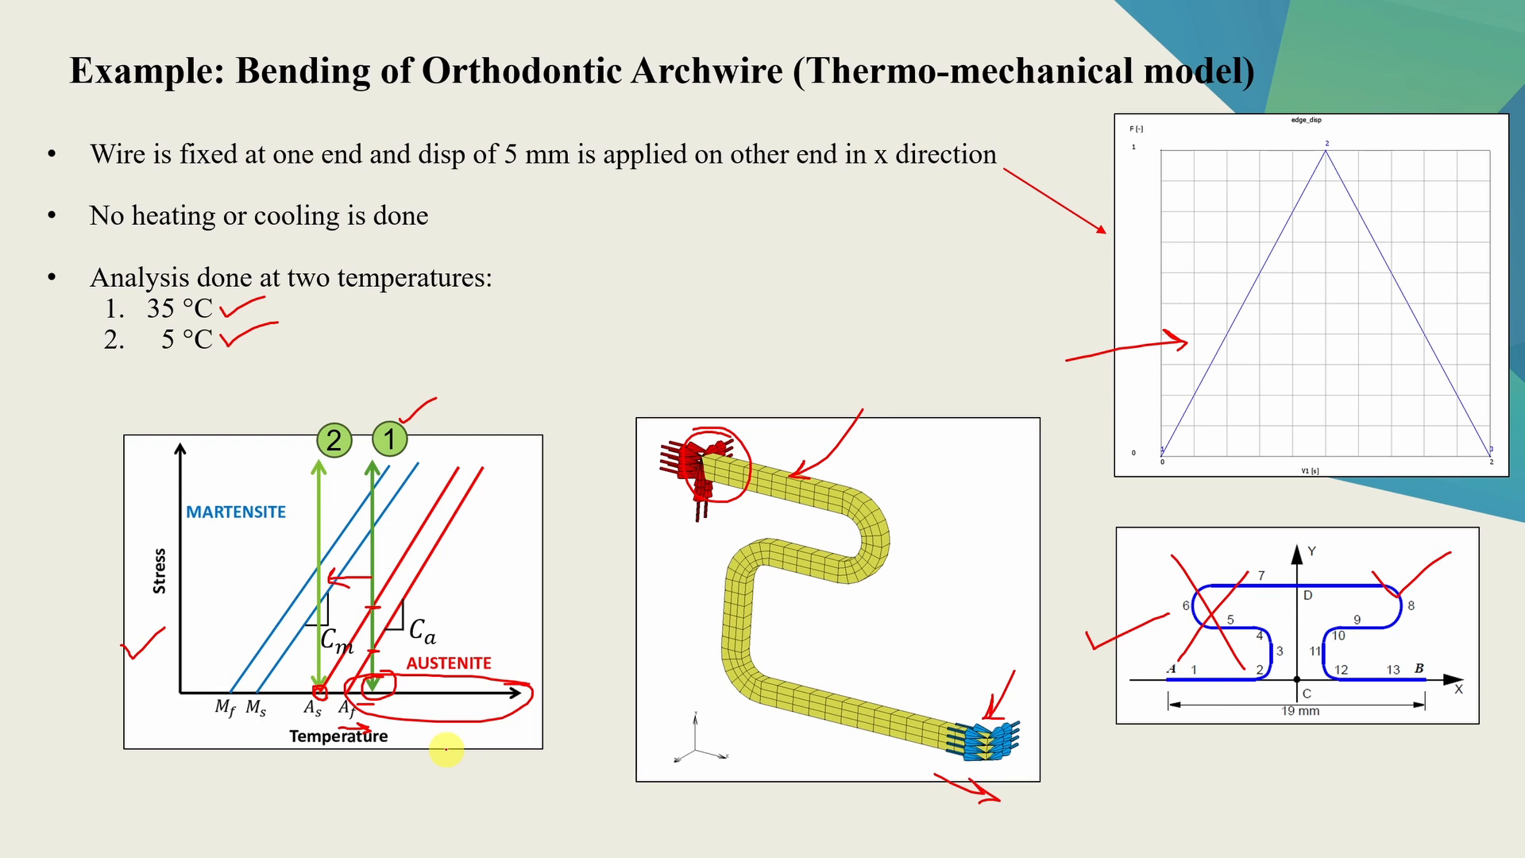
{"action": "key", "text": "Left"}
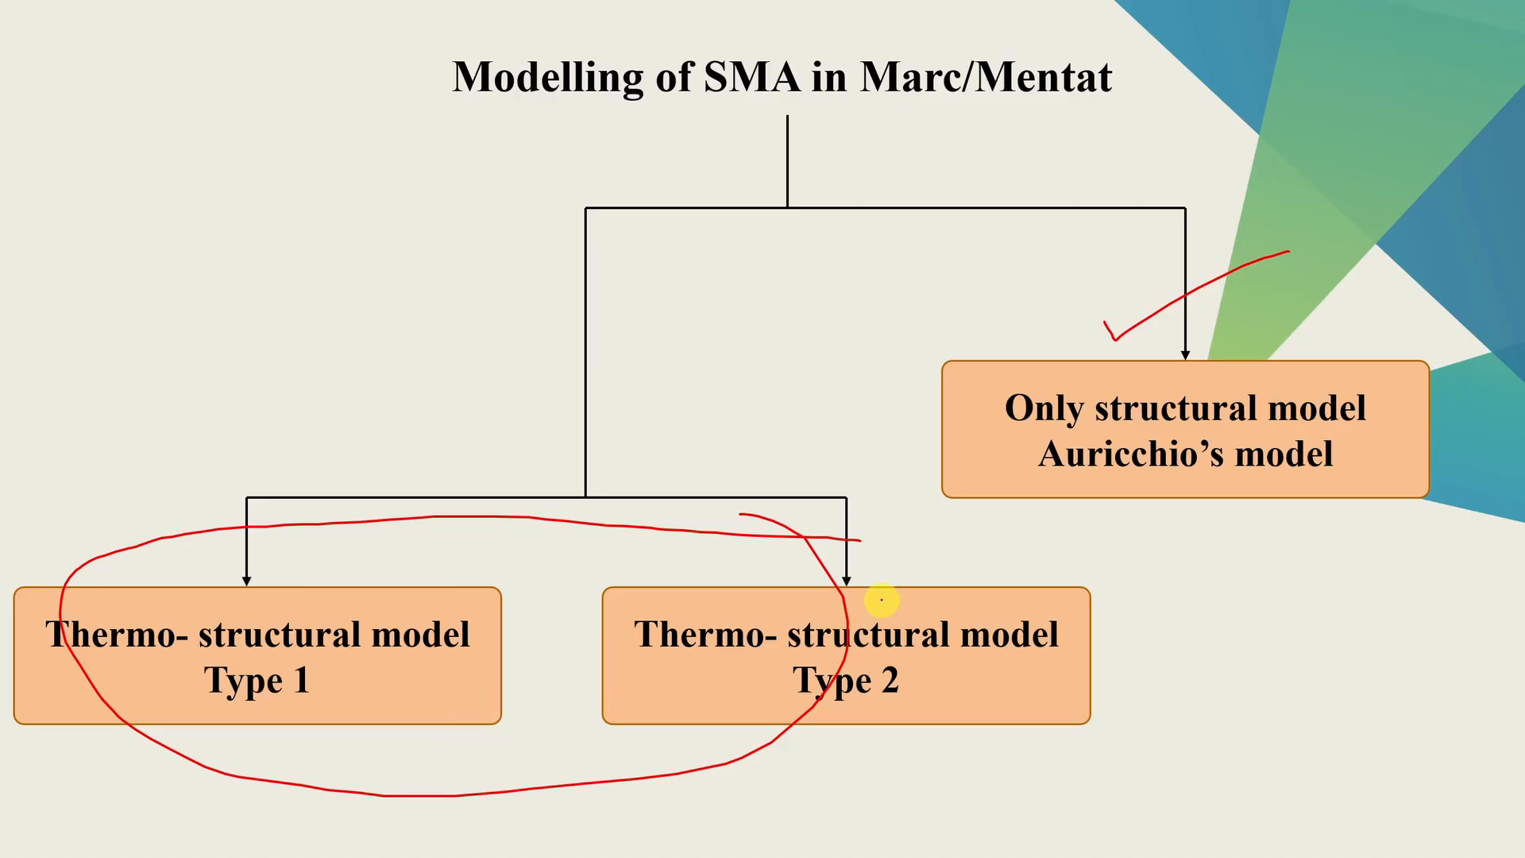
{"action": "left_click_drag", "start_coordinate": [1023, 522], "coordinate": [1184, 438]}
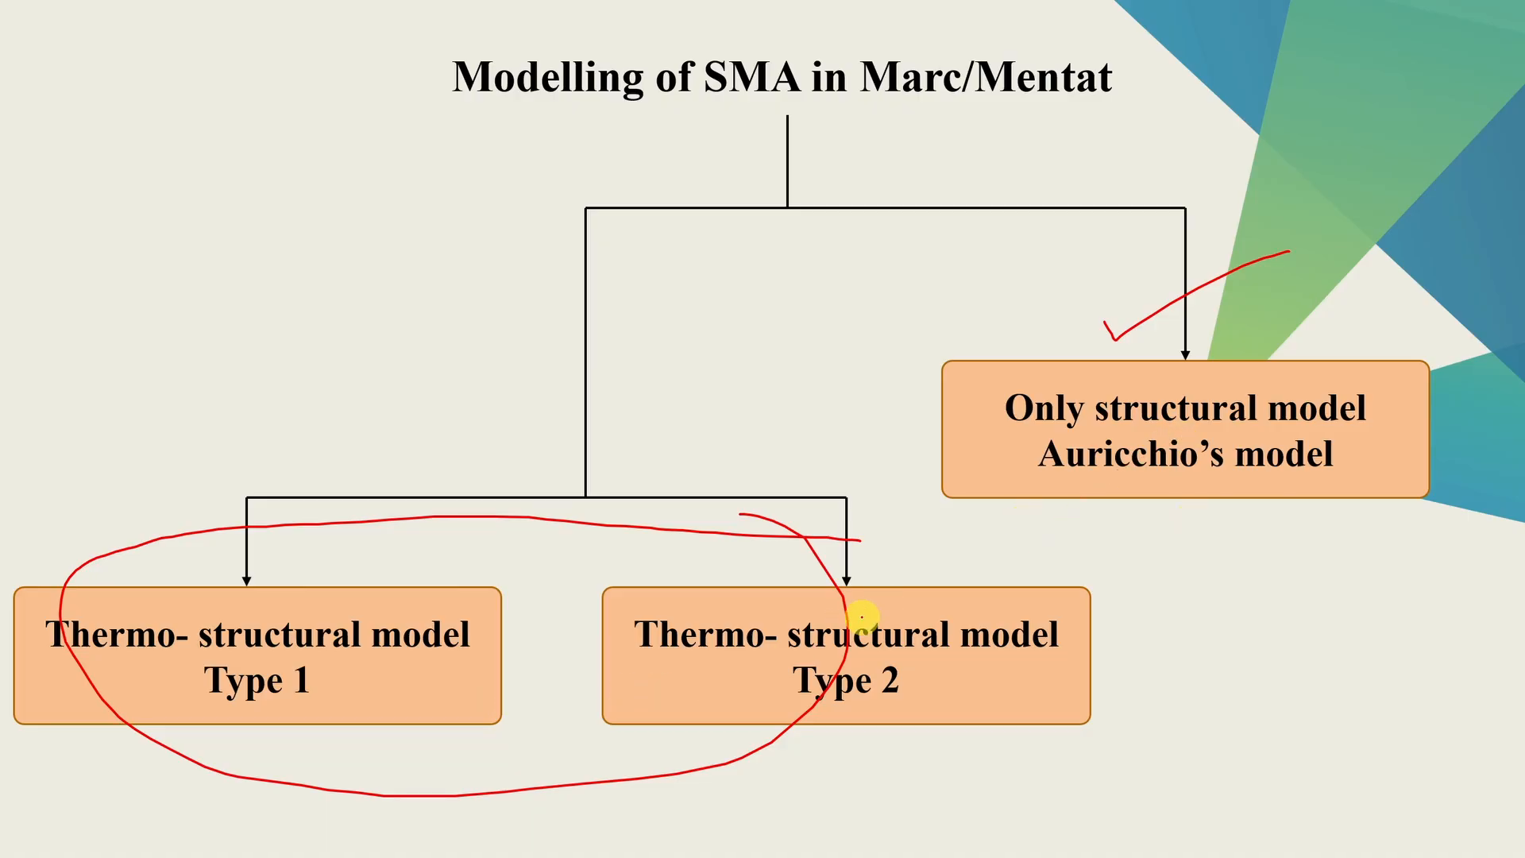
{"action": "mouse_move", "coordinate": [1023, 522]}
{"action": "left_mouse_down"}
{"action": "mouse_move", "coordinate": [1039, 551]}
{"action": "mouse_move", "coordinate": [1183, 437]}
{"action": "left_mouse_up"}
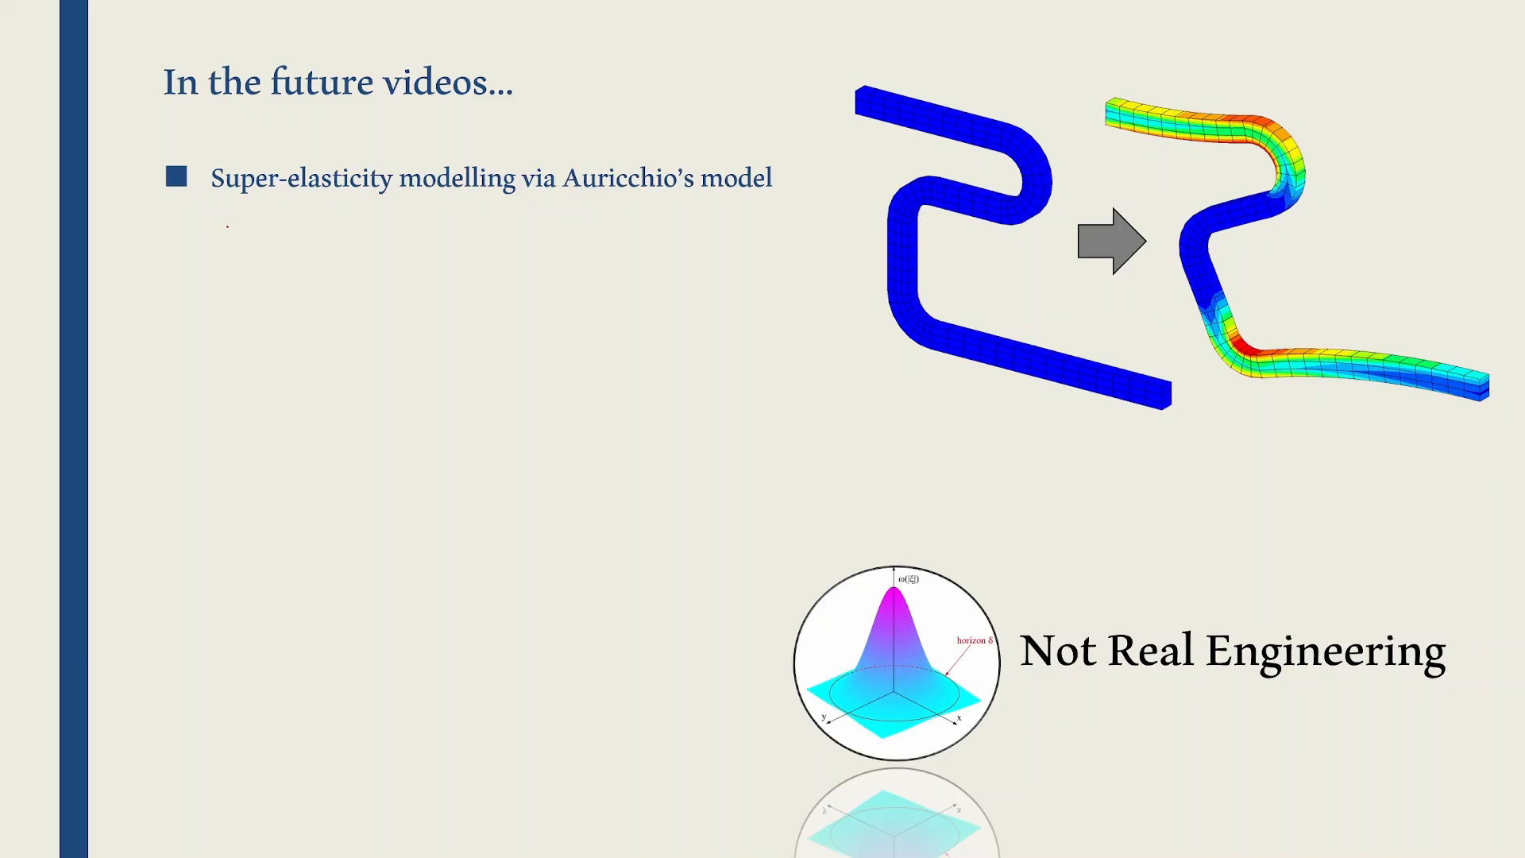
{"action": "left_click_drag", "start_coordinate": [227, 227], "coordinate": [279, 218]}
{"action": "left_click_drag", "start_coordinate": [803, 321], "coordinate": [878, 310]}
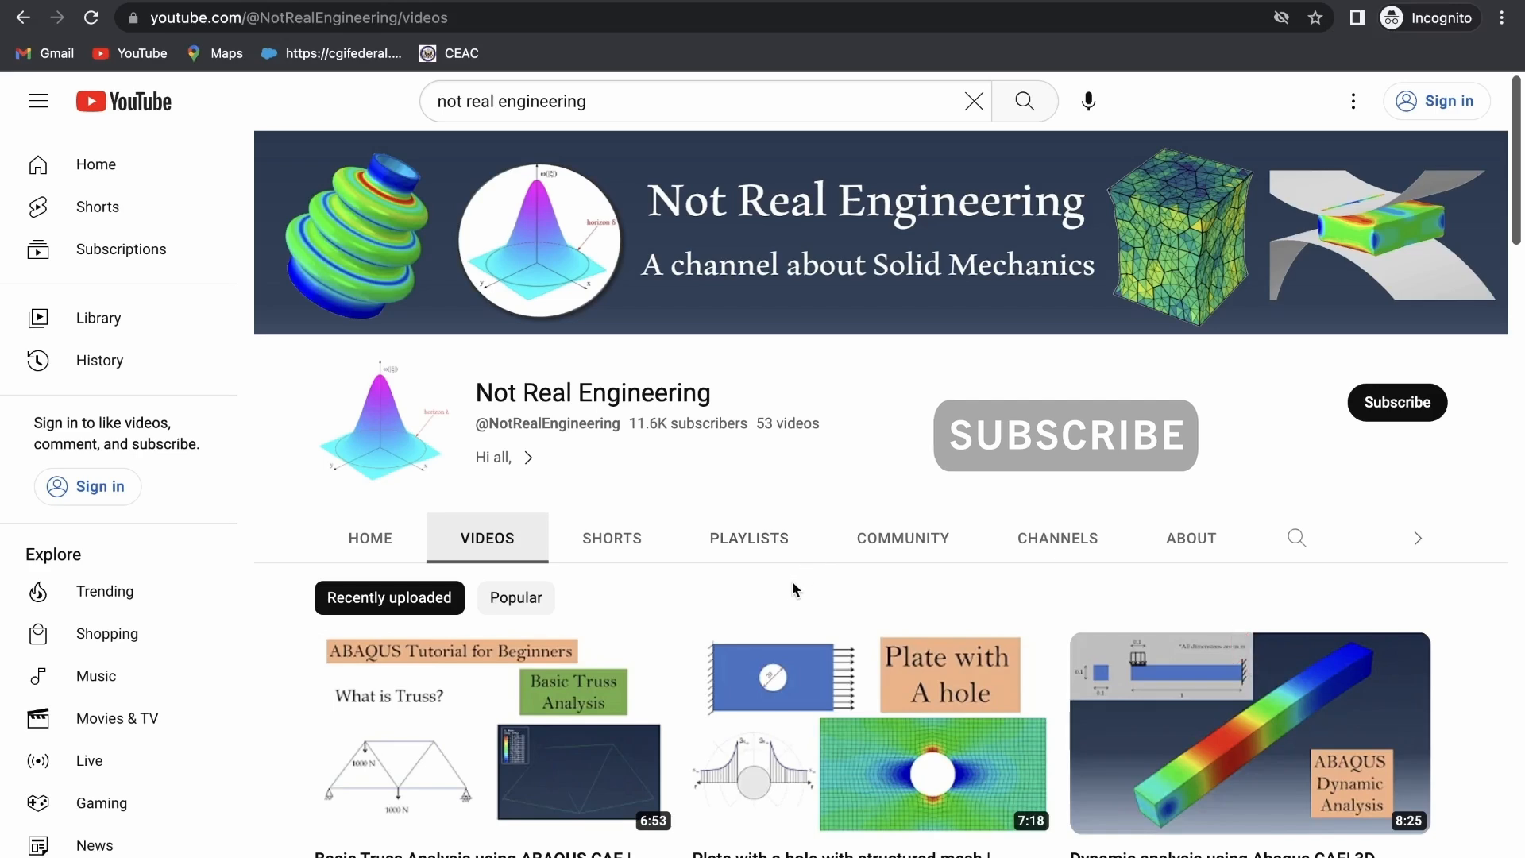
- Switch to YouTube and look through the playlists of the Not Real Engineering channel
{"action": "left_click", "coordinate": [756, 554]}
{"action": "scroll", "coordinate": [770, 618], "scroll_direction": "down", "scroll_amount": 4}
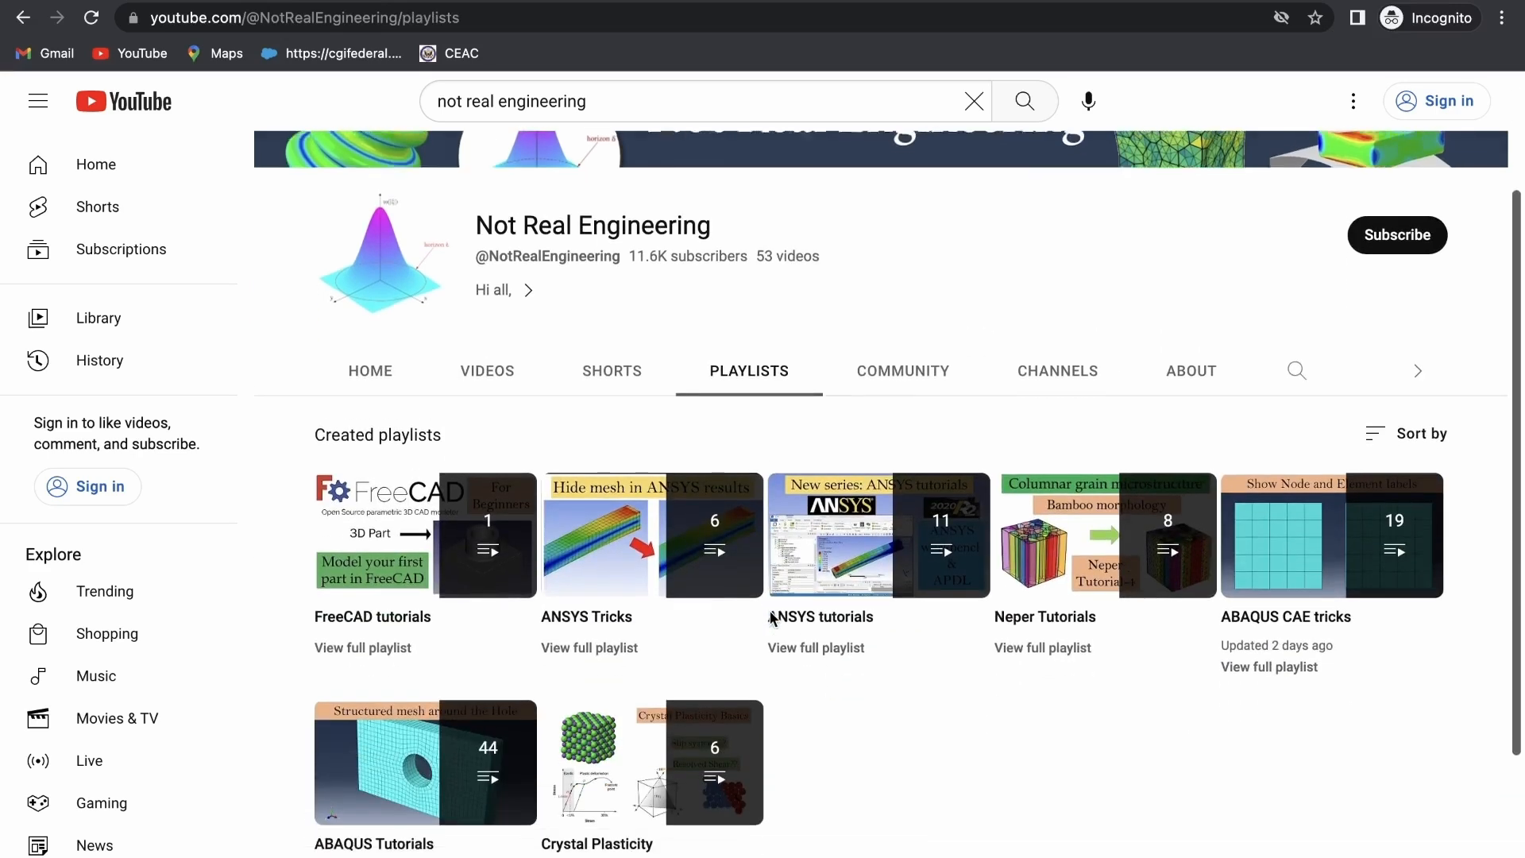
{"action": "scroll", "coordinate": [769, 612], "scroll_direction": "up", "scroll_amount": 3}
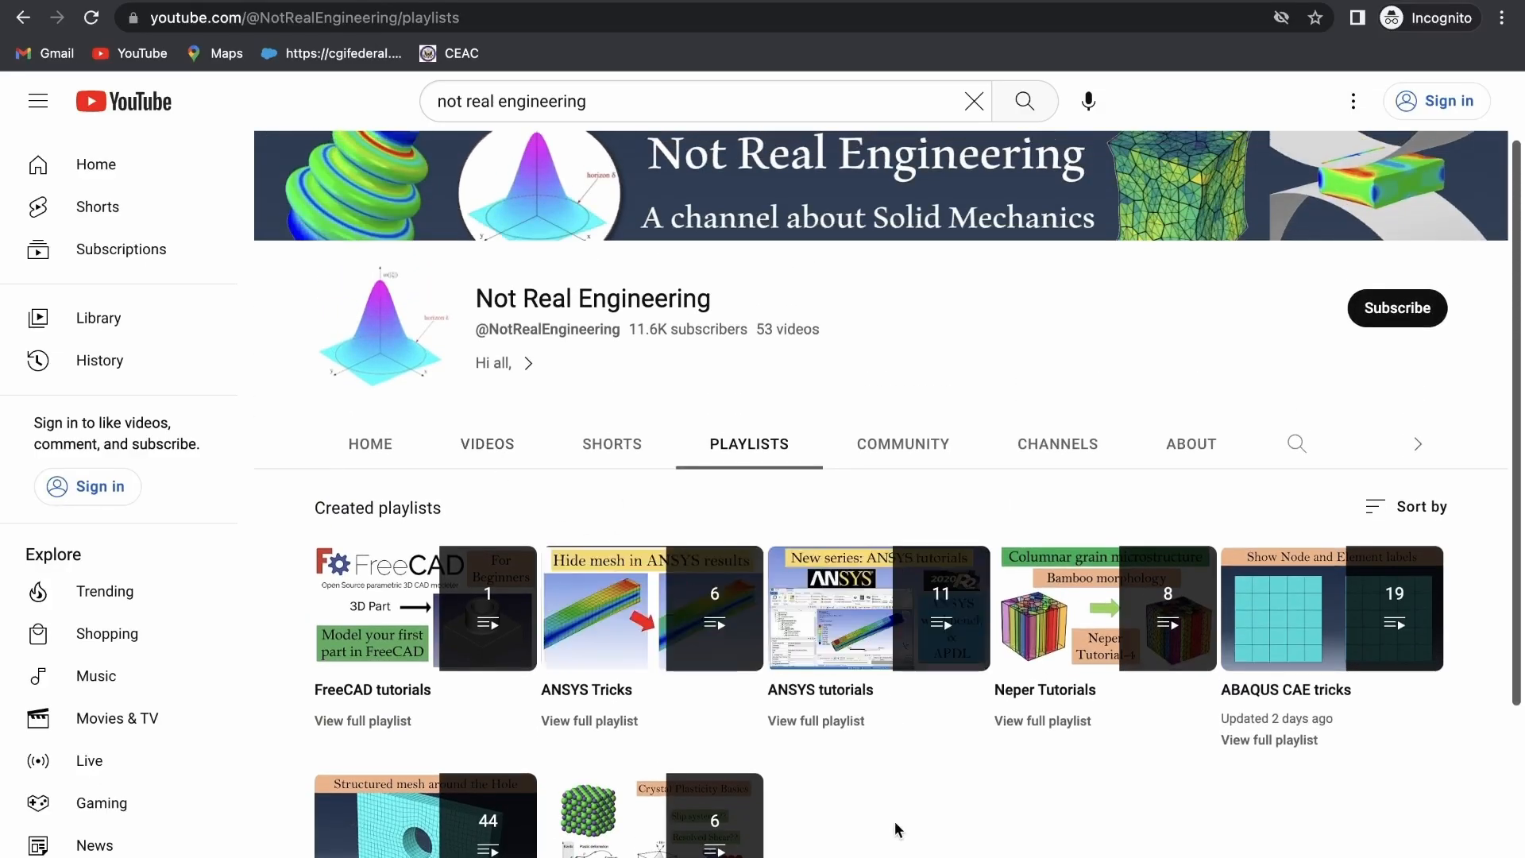
{"action": "scroll", "coordinate": [896, 827], "scroll_direction": "down", "scroll_amount": 1}
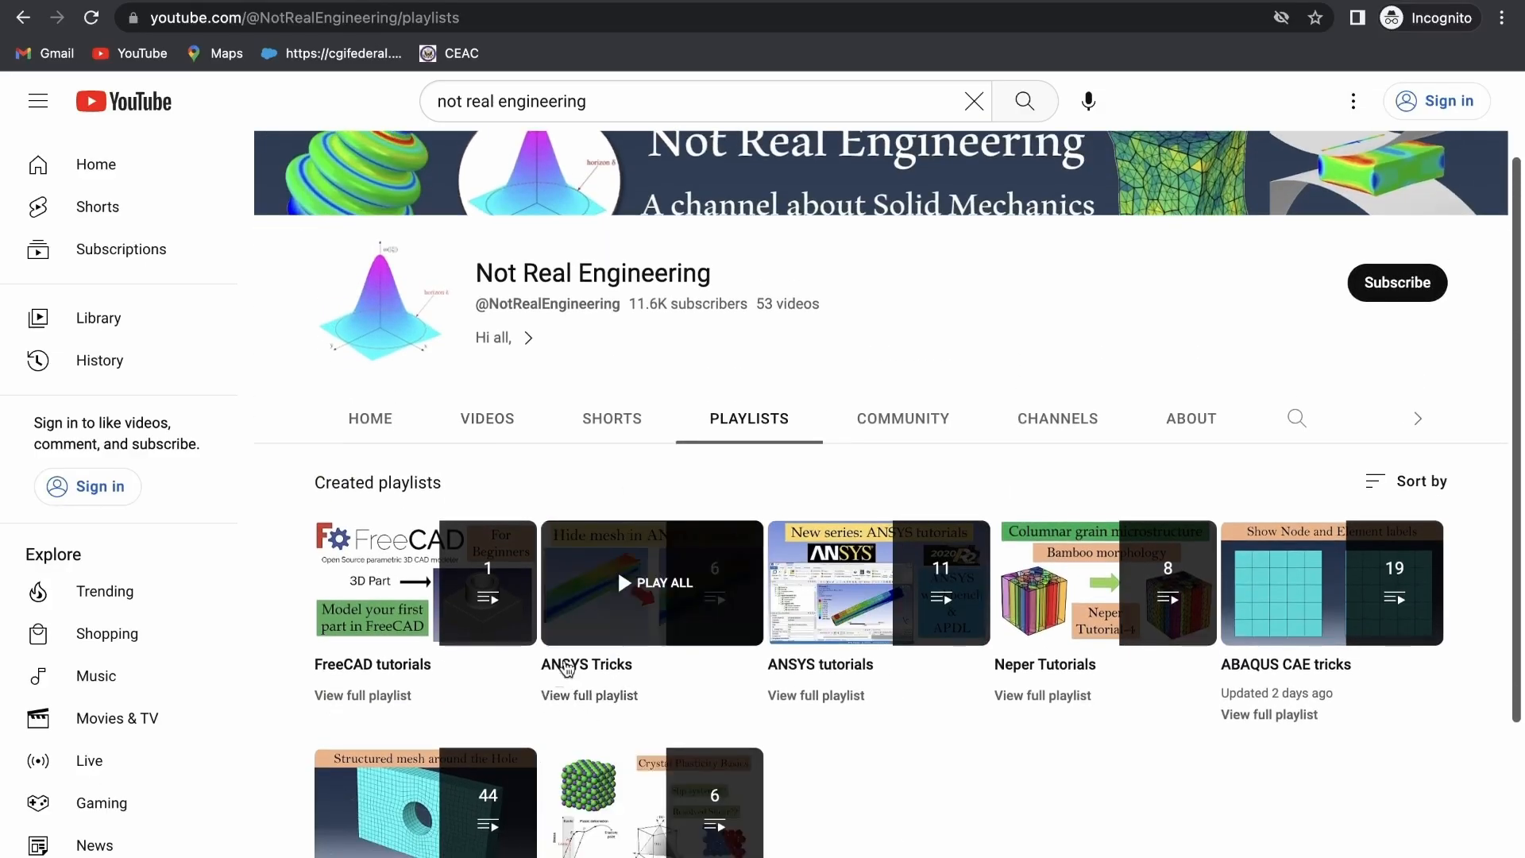
{"action": "scroll", "coordinate": [844, 664], "scroll_direction": "down", "scroll_amount": 1}
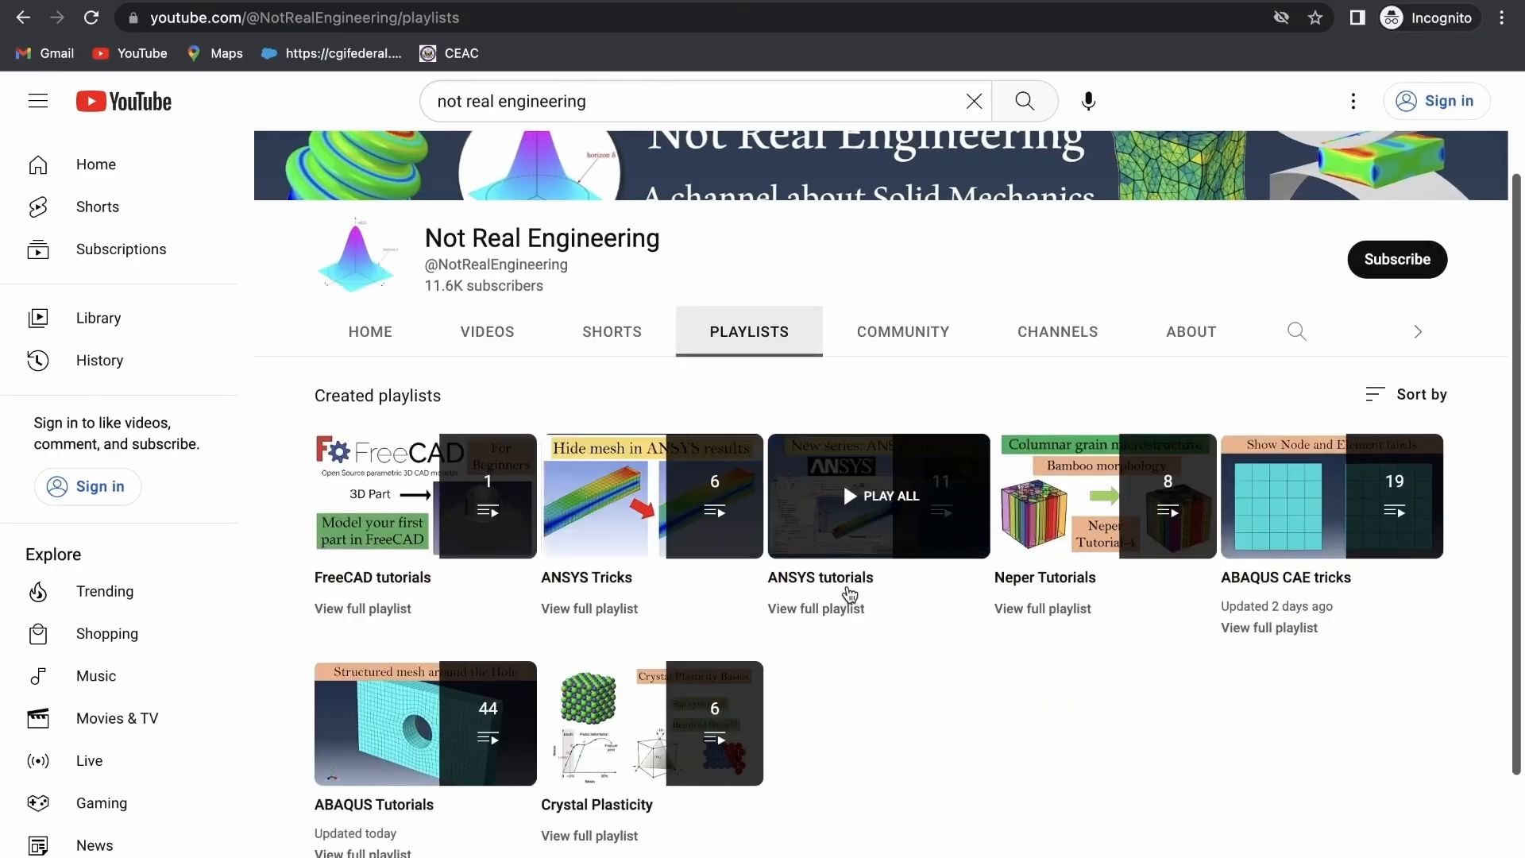
{"action": "left_click", "coordinate": [848, 594]}
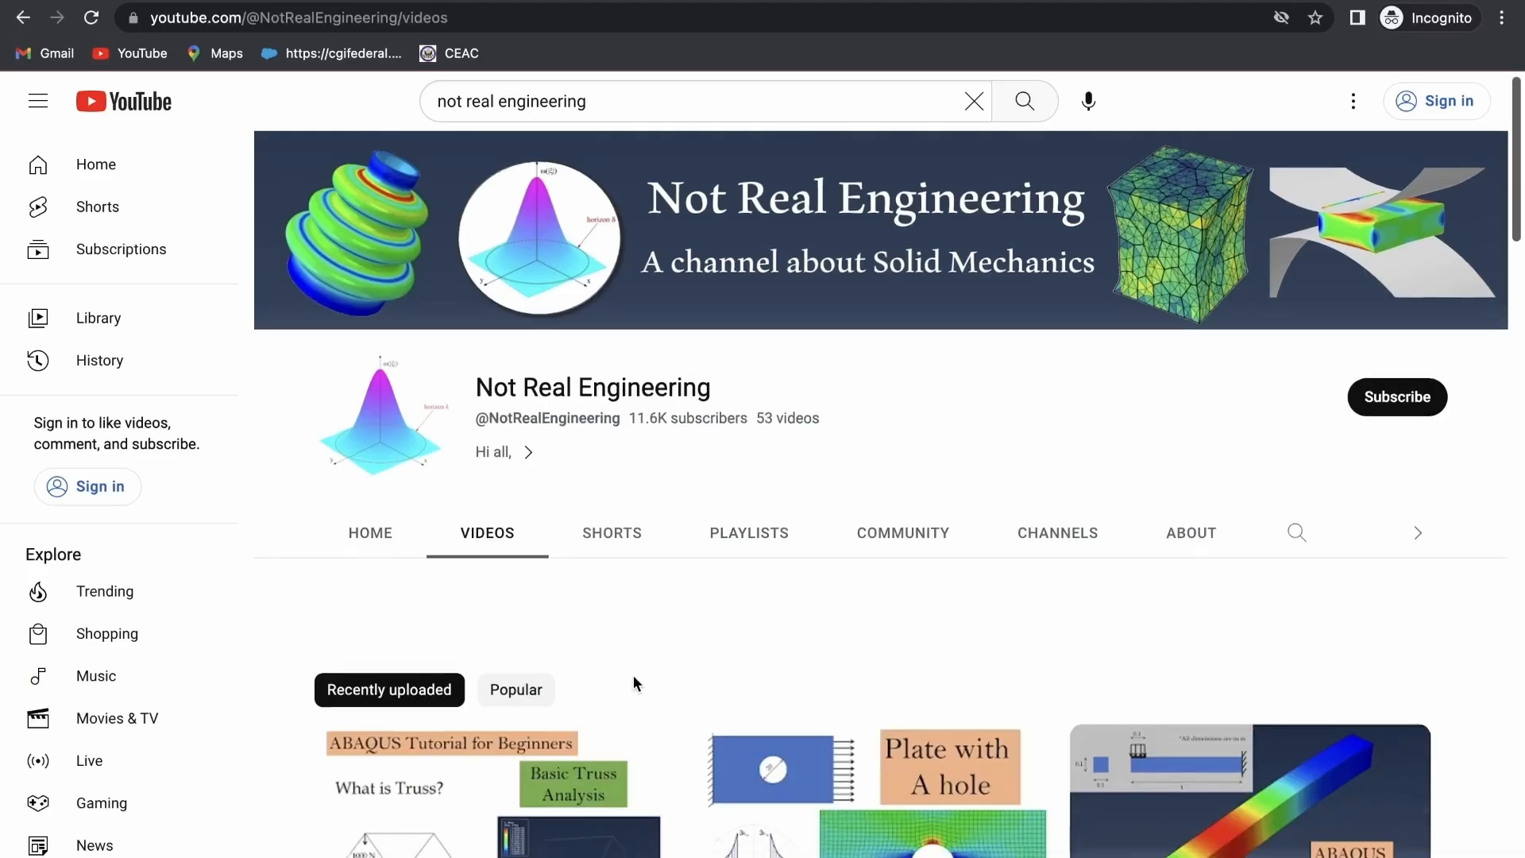
- Look through the recently uploaded videos of the Not Real Engineering channel
{"action": "scroll", "coordinate": [633, 675], "scroll_direction": "down", "scroll_amount": 5}
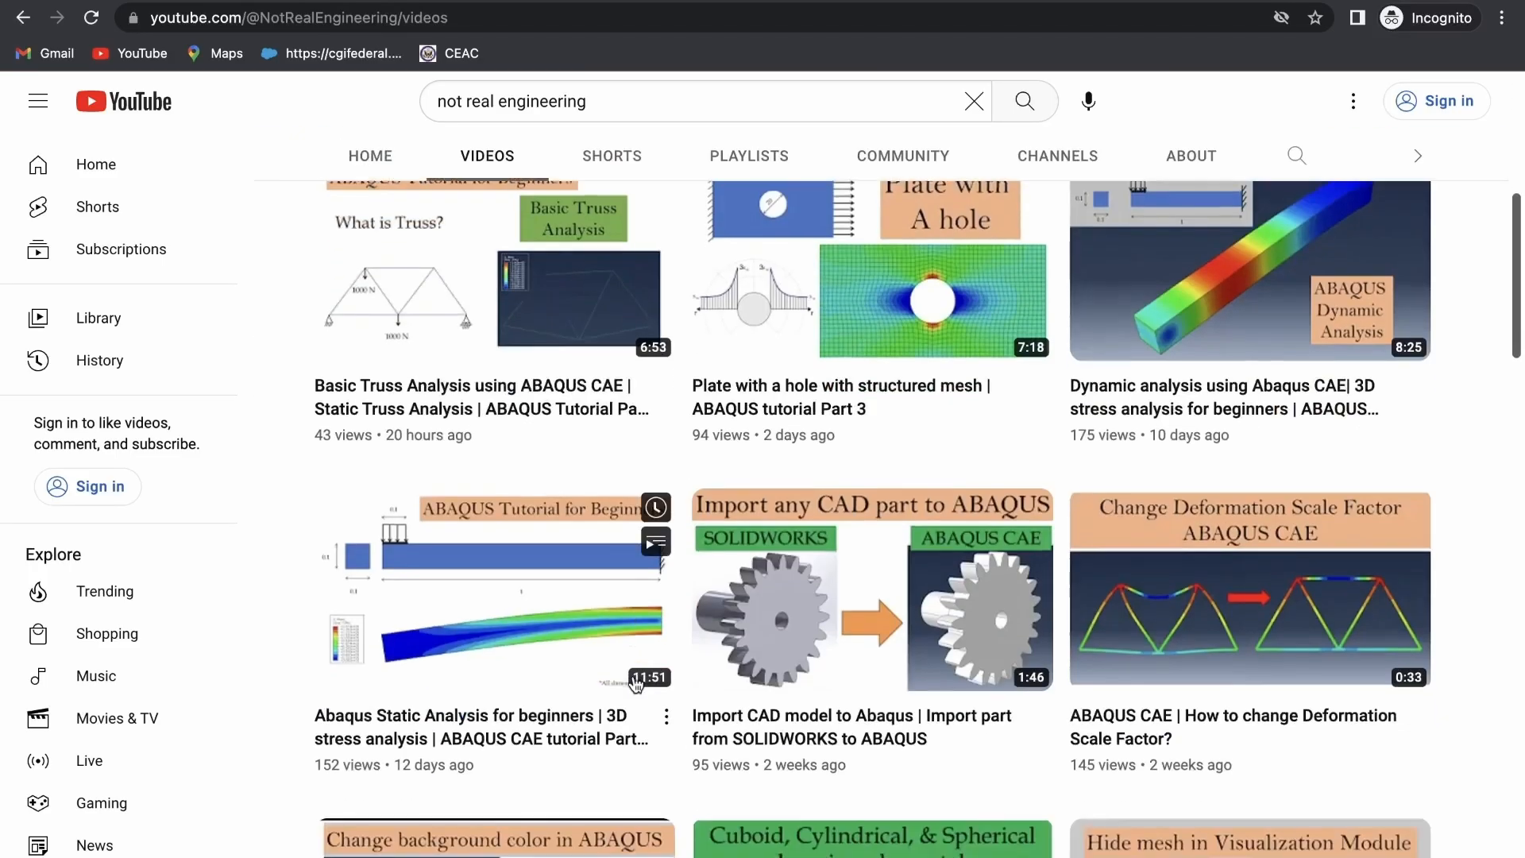
{"action": "scroll", "coordinate": [635, 683], "scroll_direction": "up", "scroll_amount": 5}
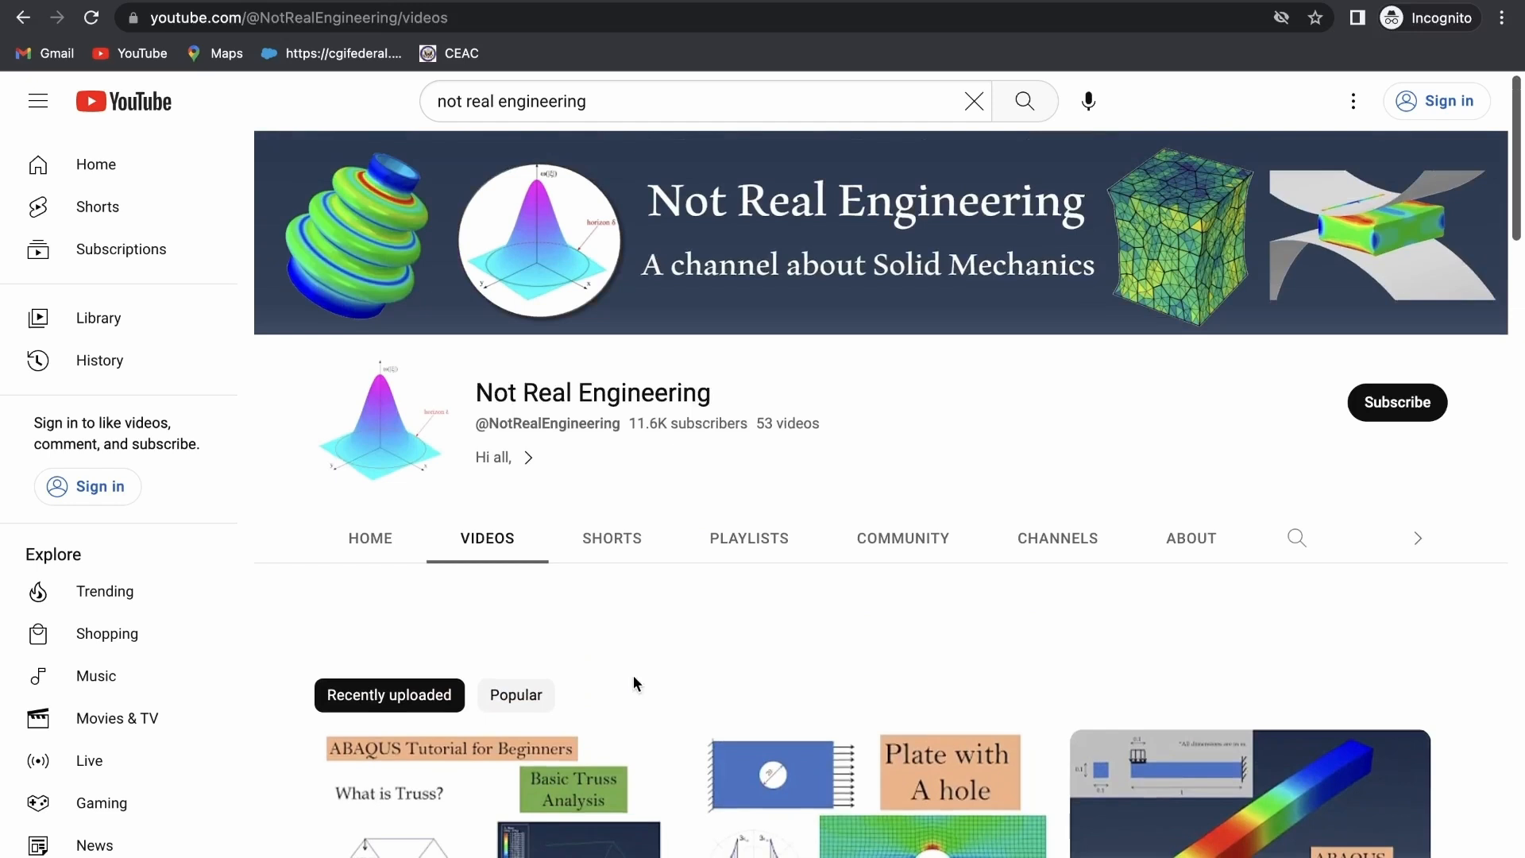